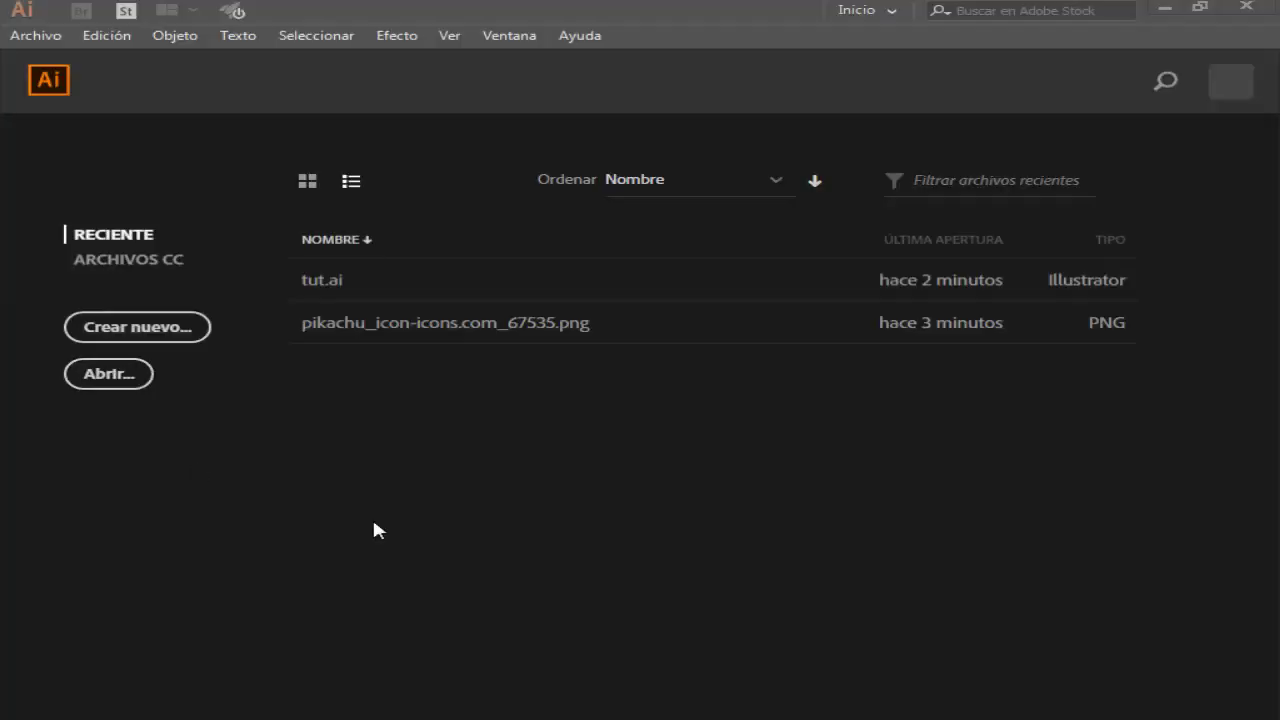
# Step: Open the chibi guitarist PNG and drag it toward the artboard centre
pyautogui.click(45, 36)
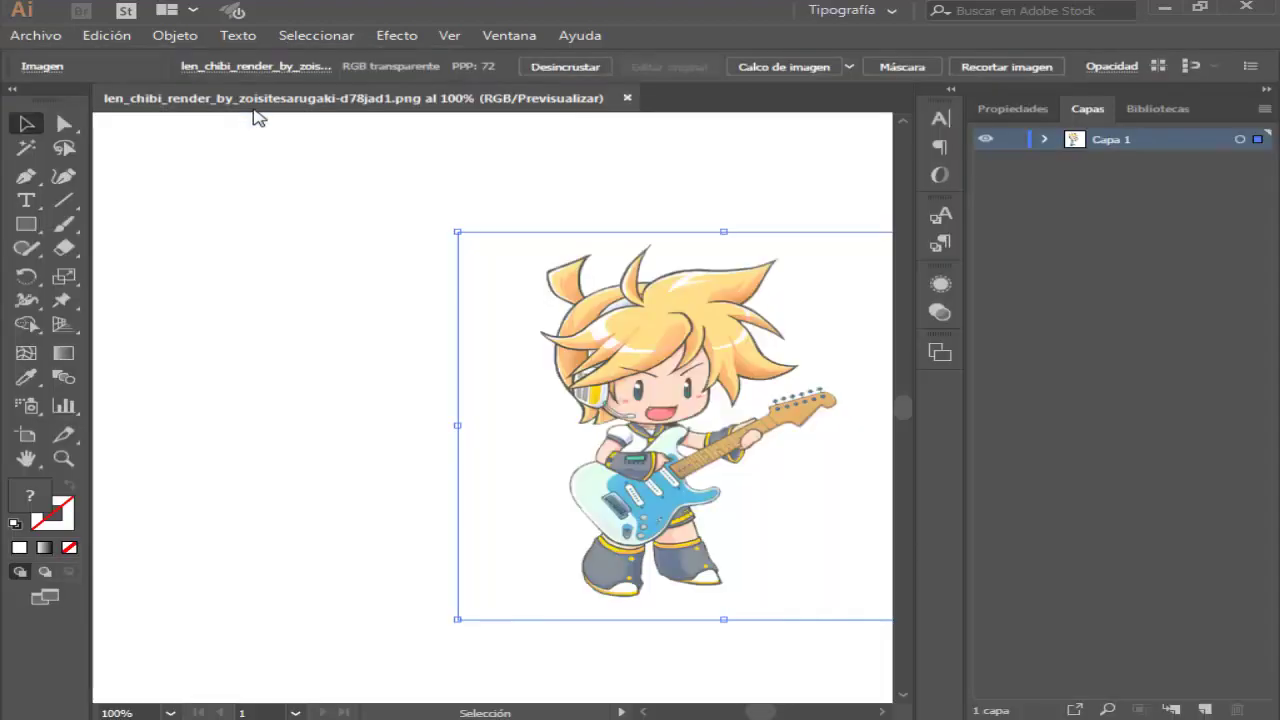
pyautogui.moveTo(720, 420); pyautogui.dragTo(338, 303)
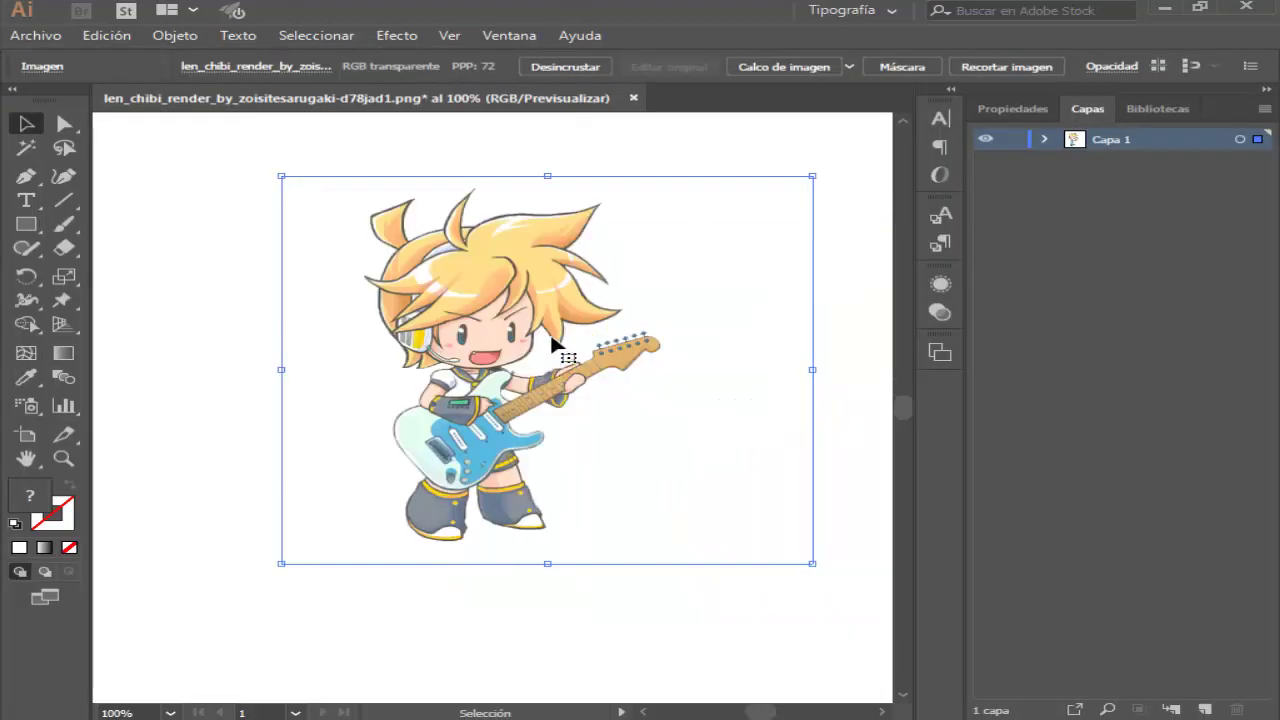
pyautogui.moveTo(849, 176); pyautogui.dragTo(429, 500)
# Step: Check the placed image's position, deselect it, then select the chibi image again
pyautogui.keyDown('alt'); pyautogui.scroll(2, 577, 290); pyautogui.keyUp('alt')
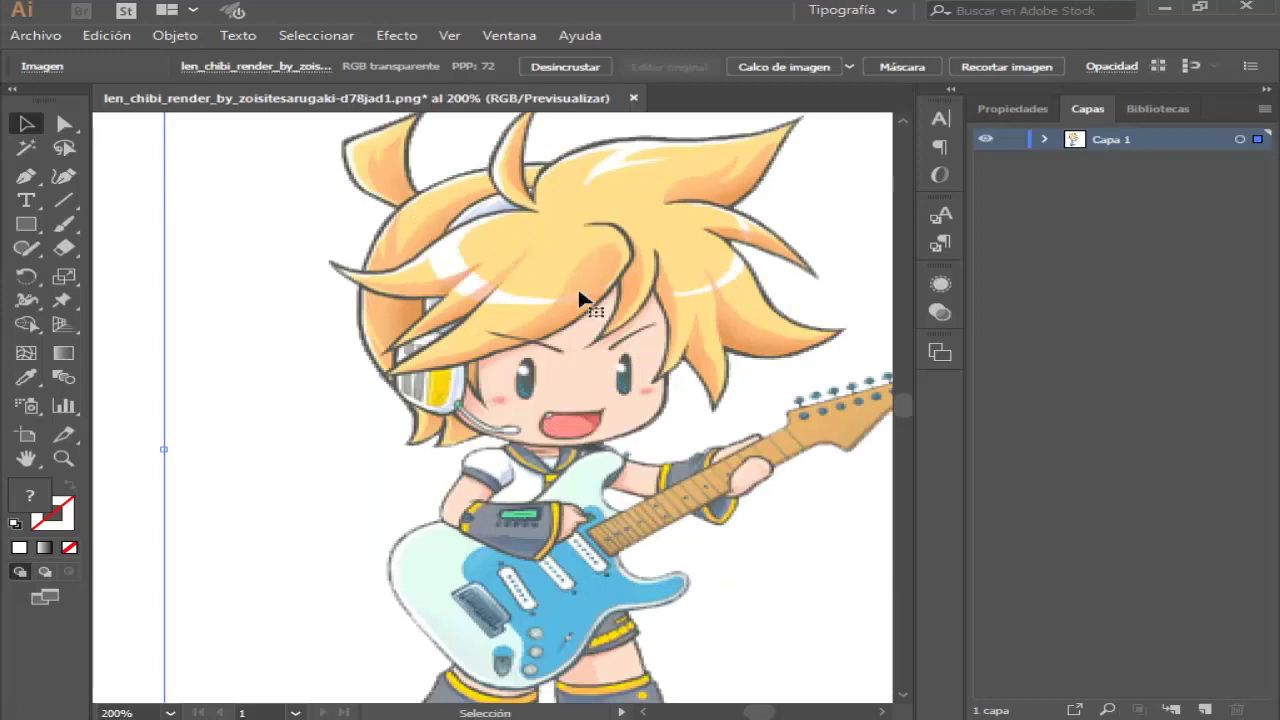
pyautogui.keyDown('alt'); pyautogui.scroll(1, 579, 292); pyautogui.keyUp('alt')
pyautogui.scroll(-1, 577, 286)
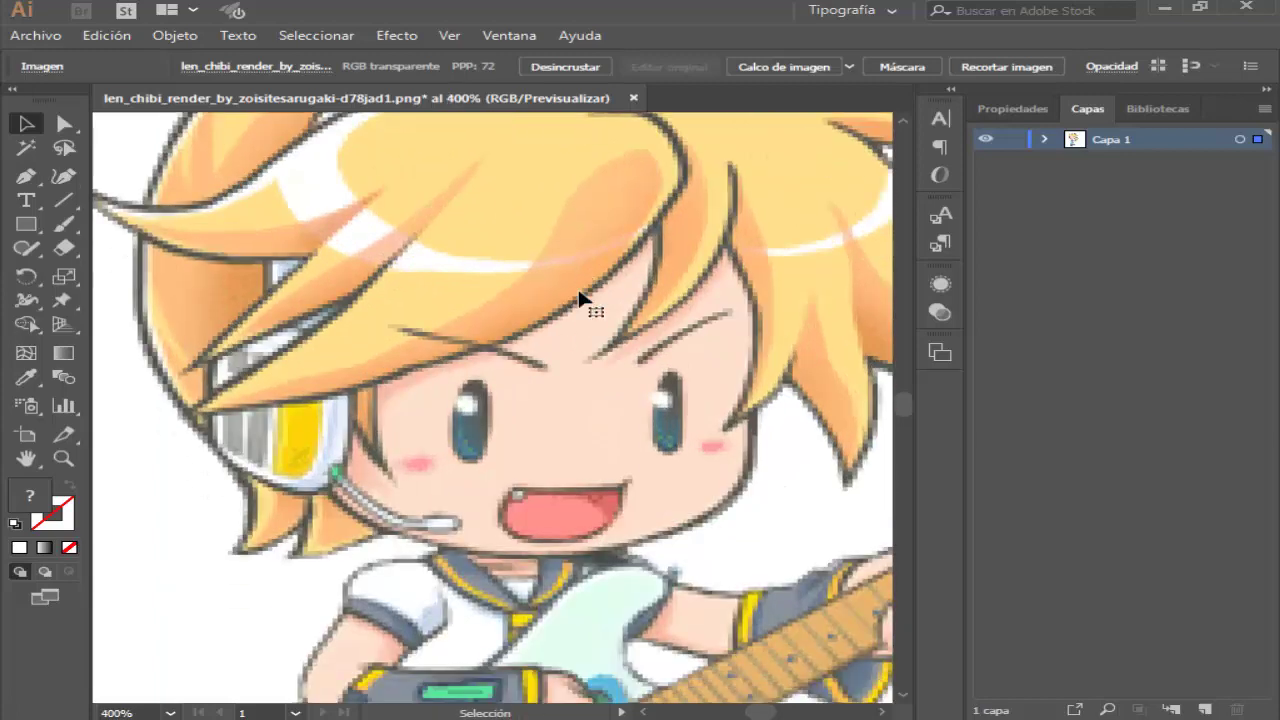
pyautogui.scroll(-1, 415, 225)
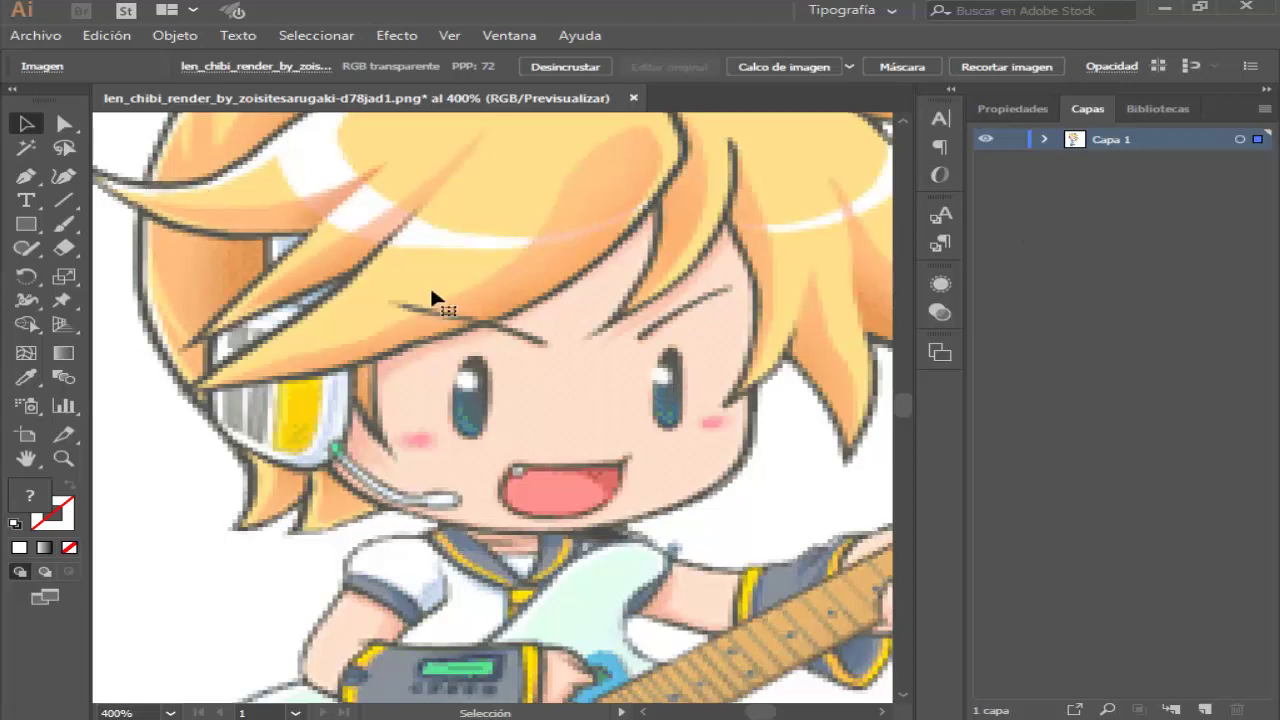
pyautogui.keyDown('alt'); pyautogui.scroll(-1, 443, 300); pyautogui.keyUp('alt')
pyautogui.keyDown('alt'); pyautogui.scroll(-1, 443, 300); pyautogui.keyUp('alt')
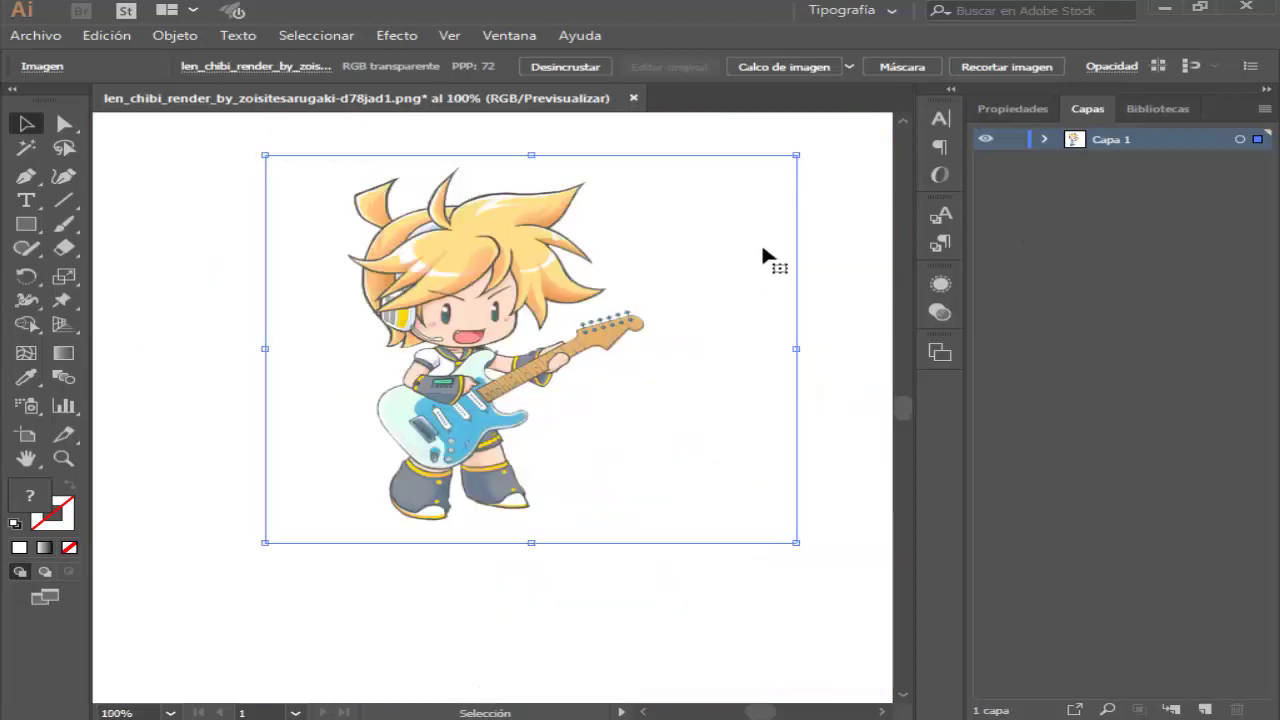
pyautogui.click(805, 228)
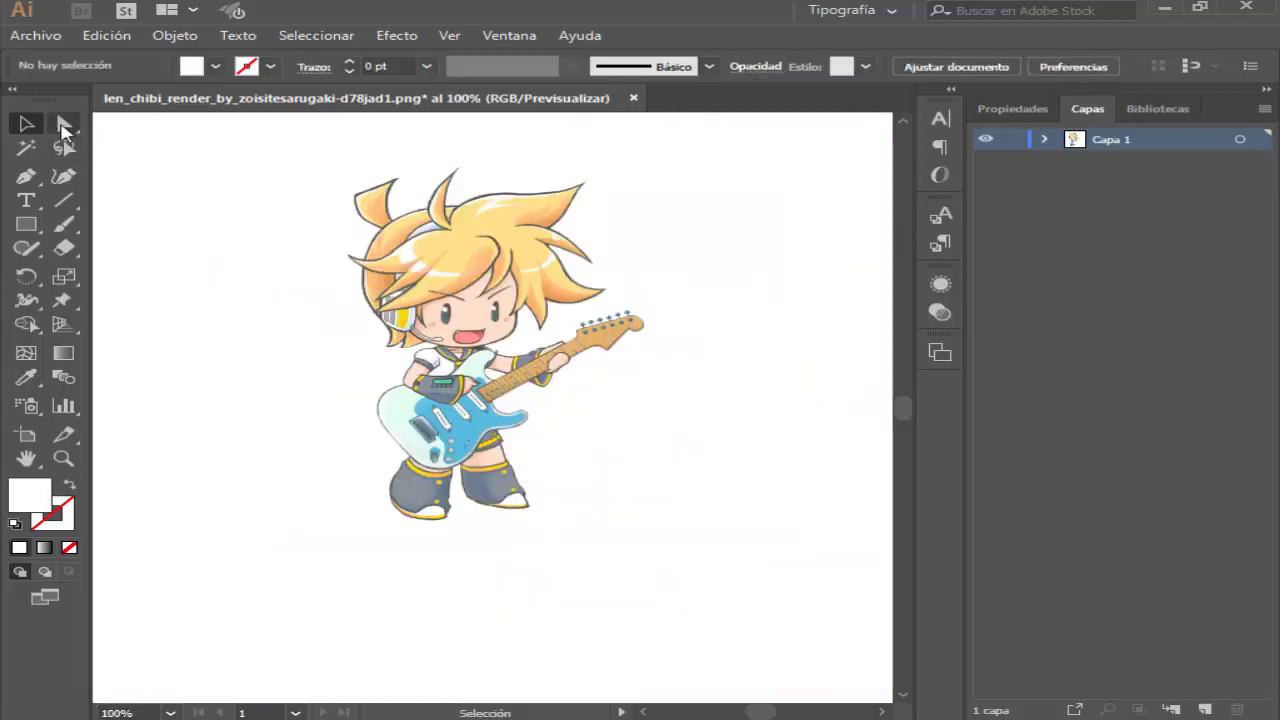
pyautogui.moveTo(224, 176)
pyautogui.mouseDown()
pyautogui.moveTo(469, 548)
pyautogui.moveTo(662, 545)
pyautogui.mouseUp()
# Step: Trace the chibi image with the Foto de baja fidelidad preset and nudge it right
pyautogui.click(850, 68)
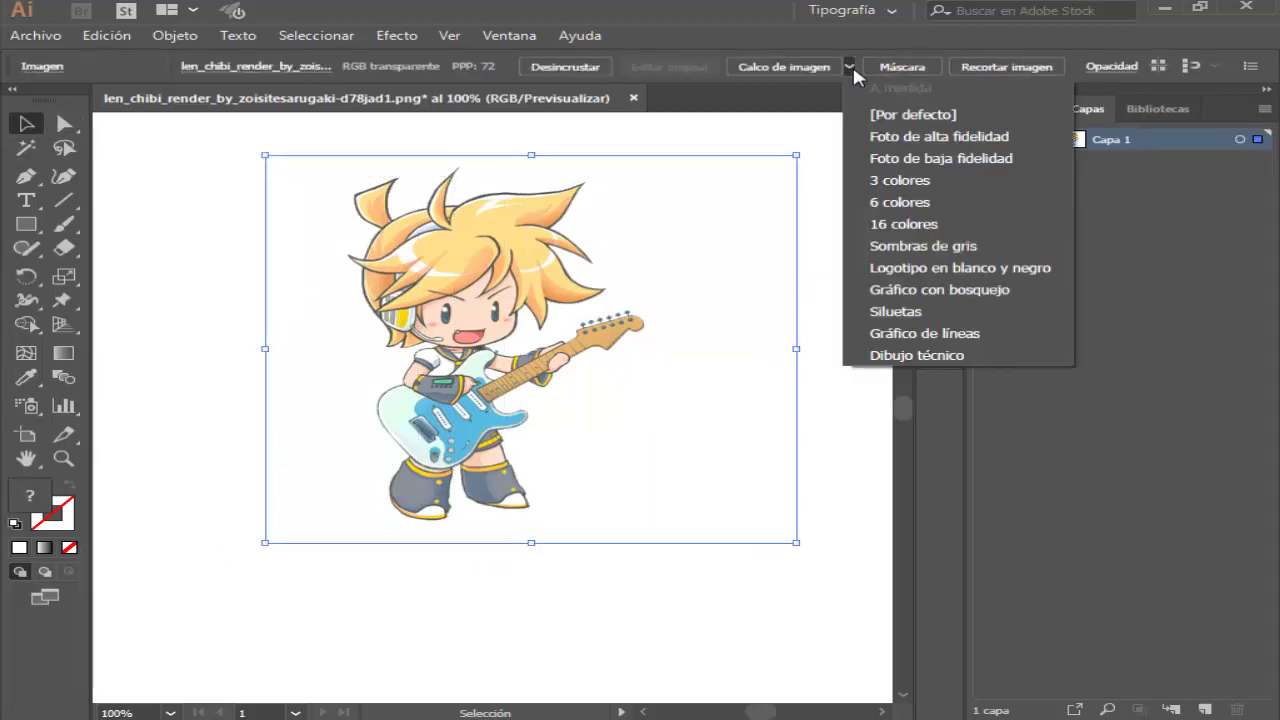
pyautogui.press('Escape')
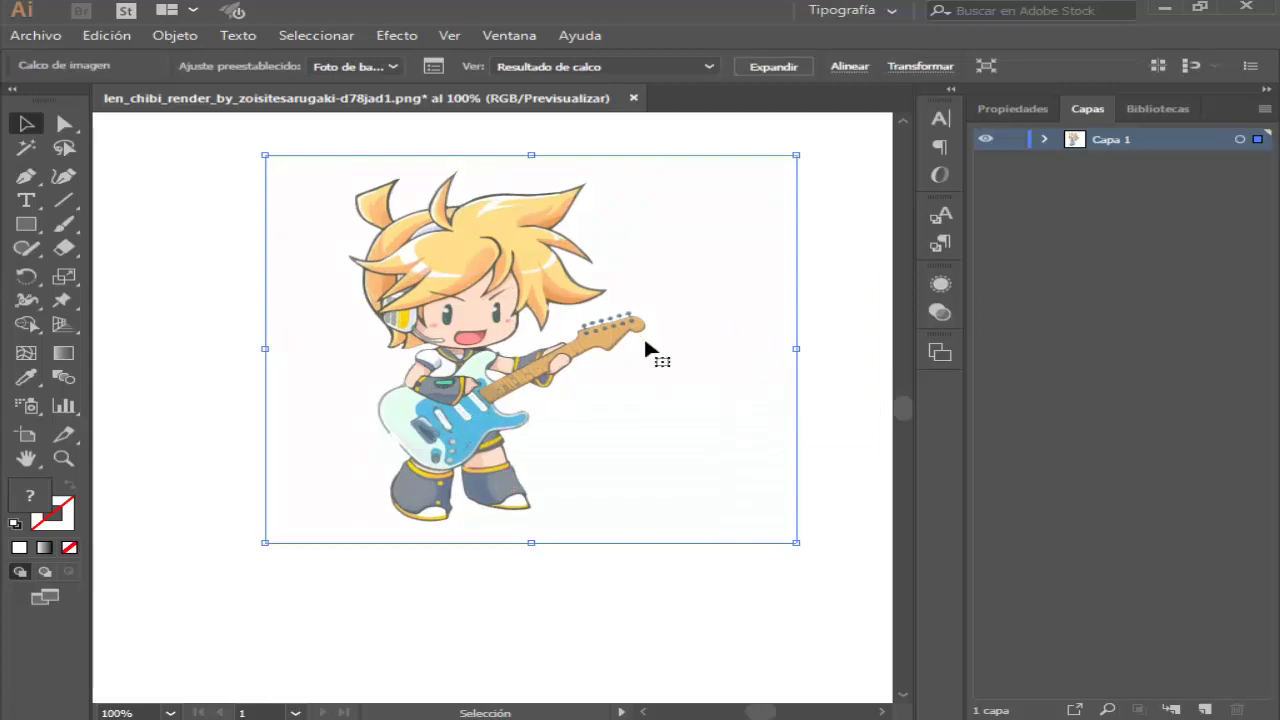
pyautogui.hotkey('shift', 'Right')
pyautogui.hotkey('shift', 'Right')
pyautogui.hotkey('shift', 'Right')
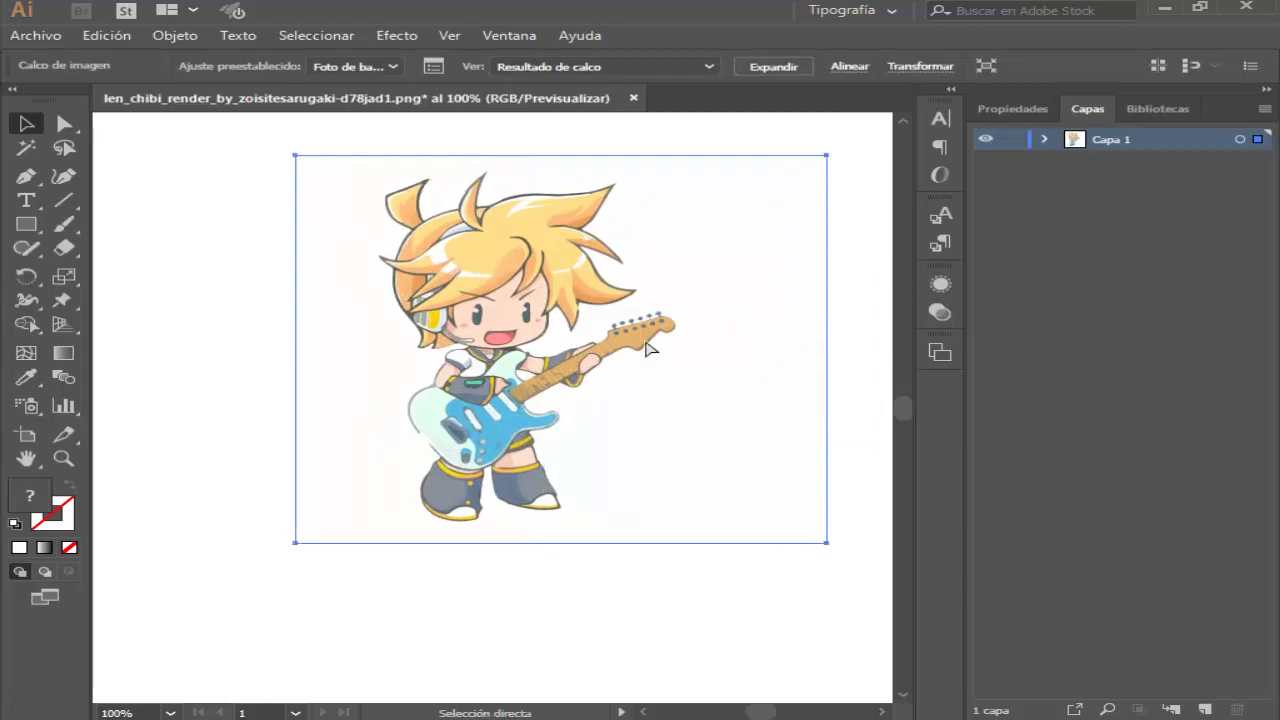
pyautogui.keyDown('alt'); pyautogui.scroll(2, 650, 345); pyautogui.keyUp('alt')
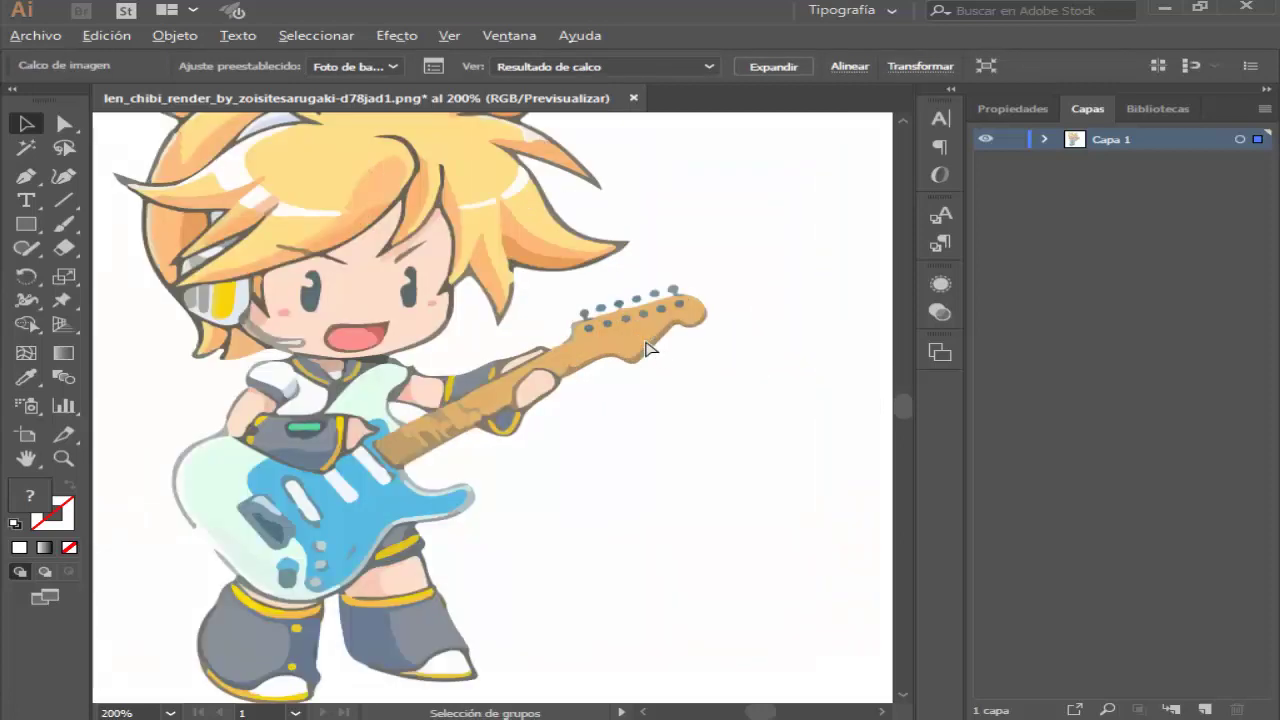
pyautogui.keyDown('alt'); pyautogui.scroll(-1, 489, 322); pyautogui.keyUp('alt')
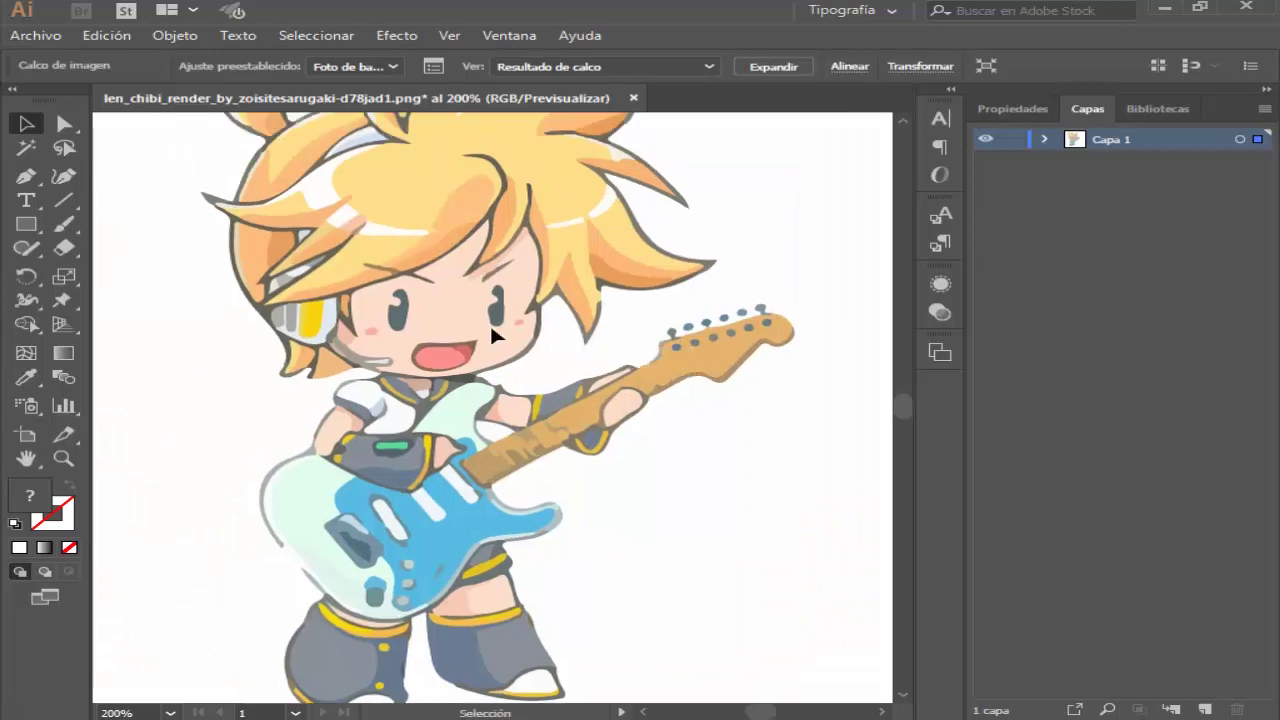
pyautogui.keyDown('alt'); pyautogui.scroll(-1, 493, 335); pyautogui.keyUp('alt')
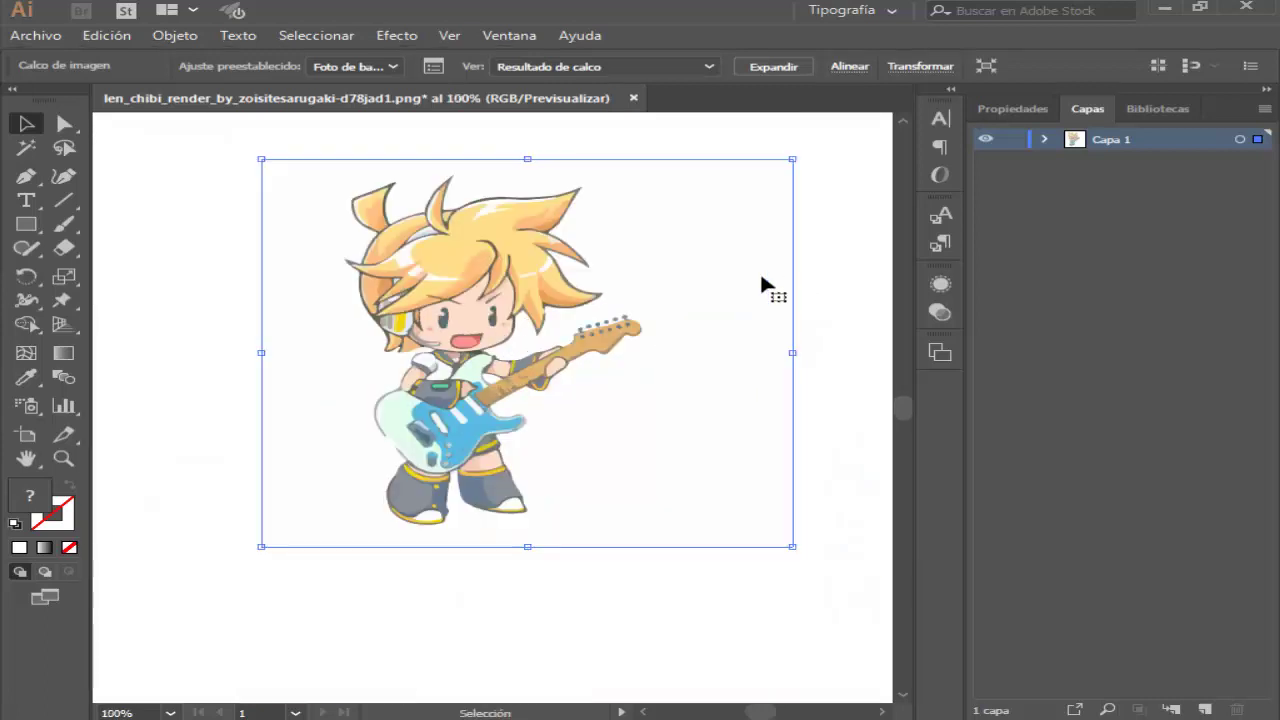
pyautogui.click(830, 255)
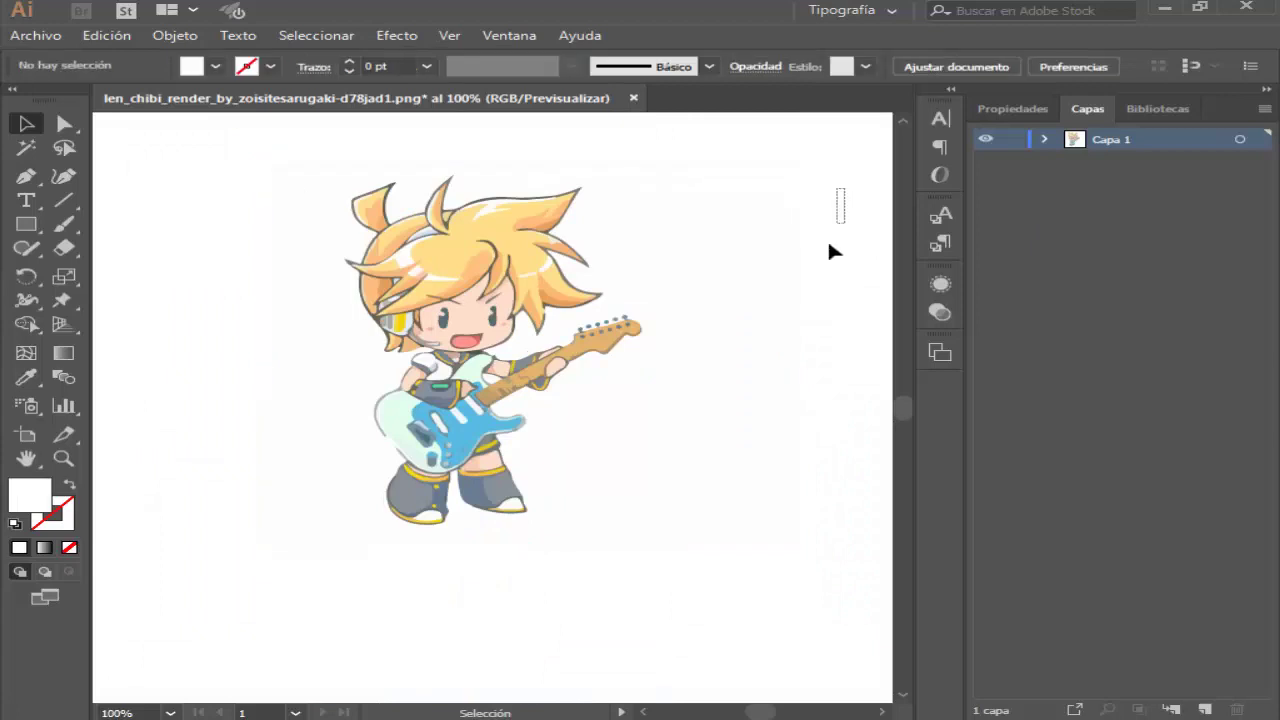
pyautogui.moveTo(829, 243); pyautogui.dragTo(343, 486)
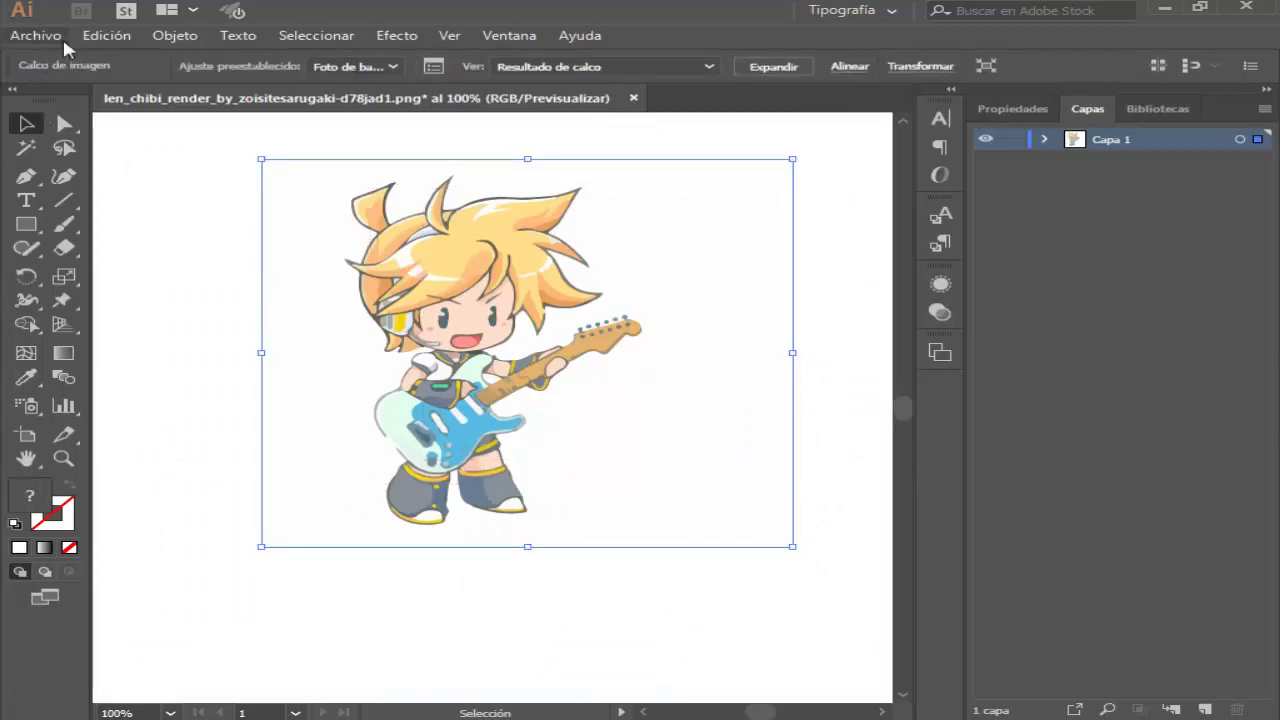
# Step: Expand the trace via Objeto > Expandir with Objeto and Relleno checked, then reveal Capa 1
pyautogui.click(157, 40)
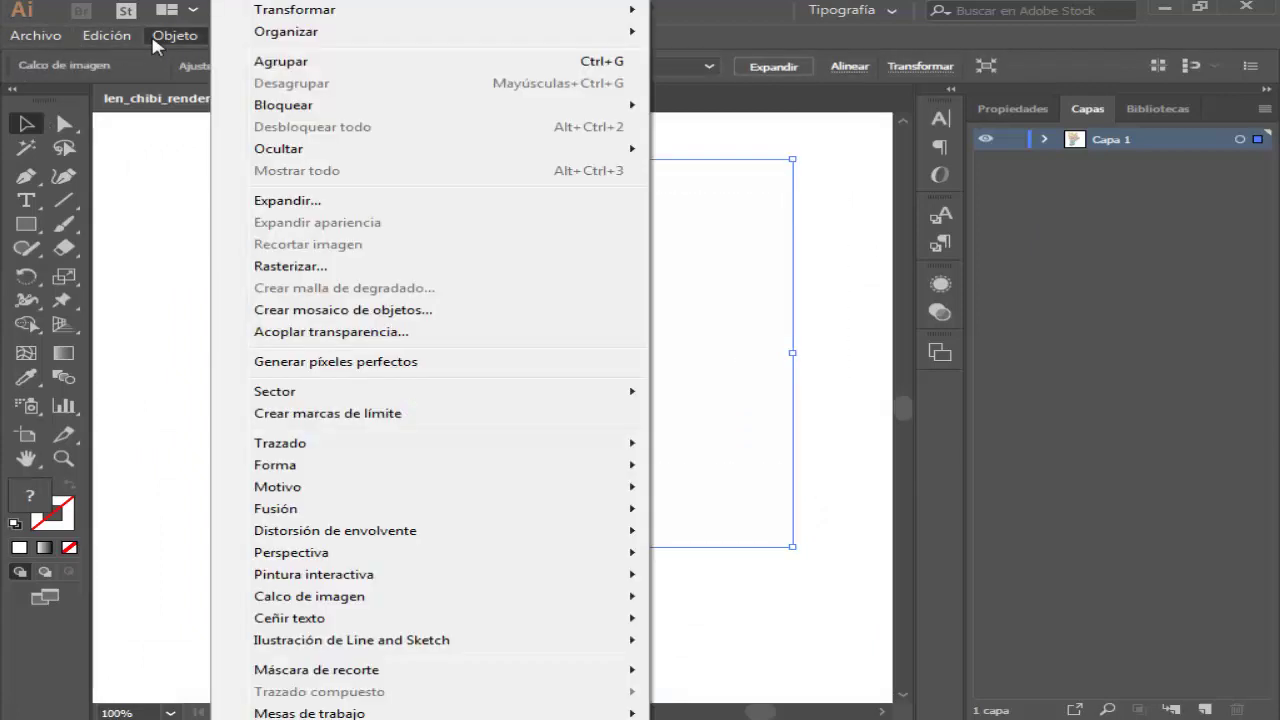
pyautogui.click(313, 203)
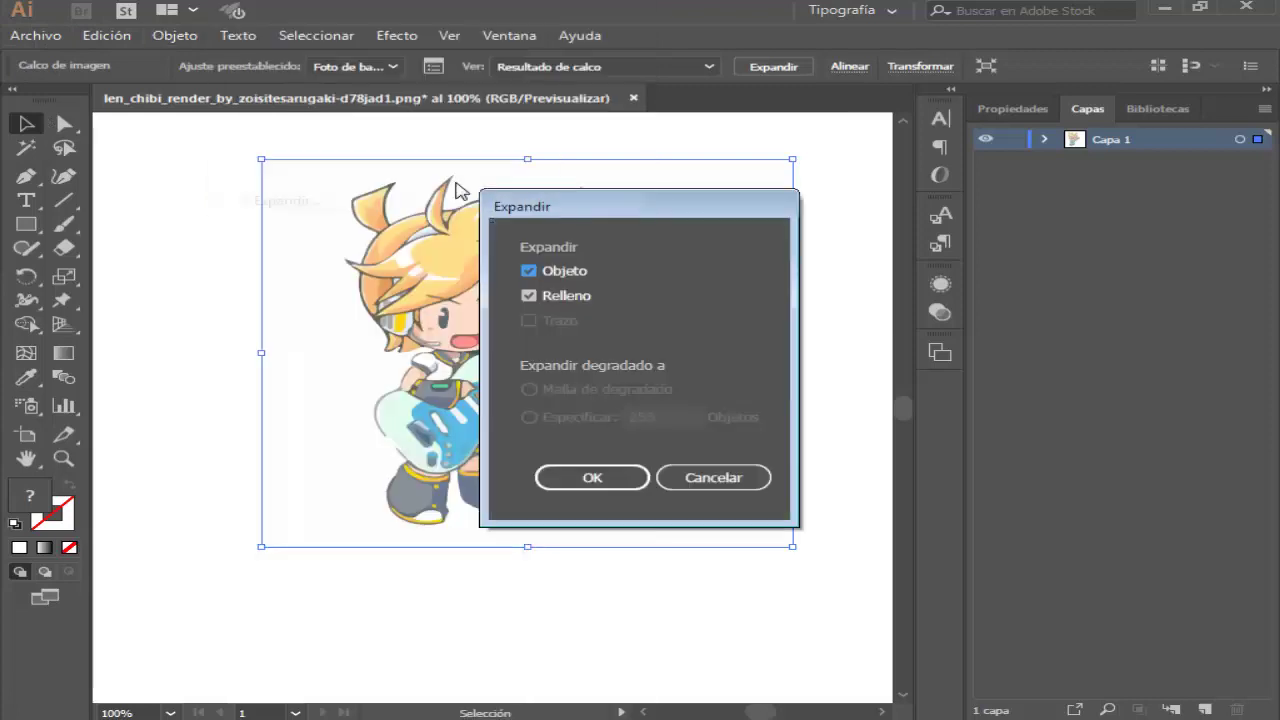
pyautogui.click(541, 481)
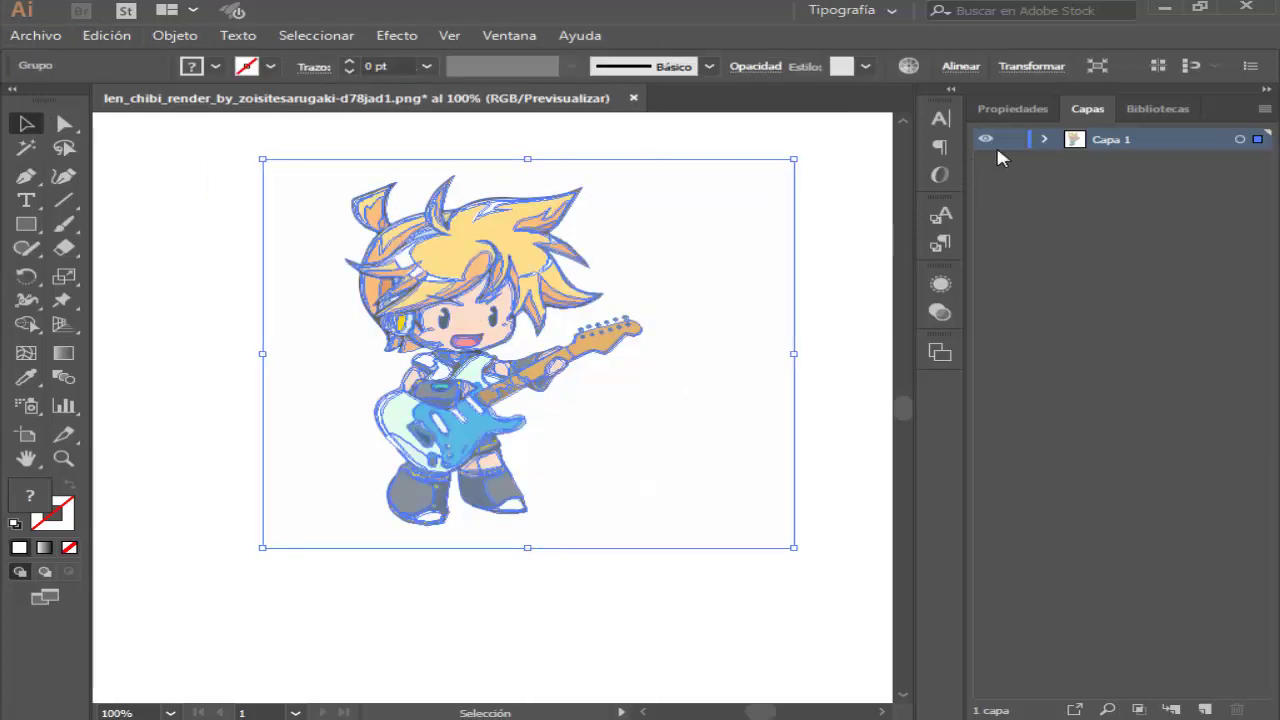
pyautogui.click(1045, 139)
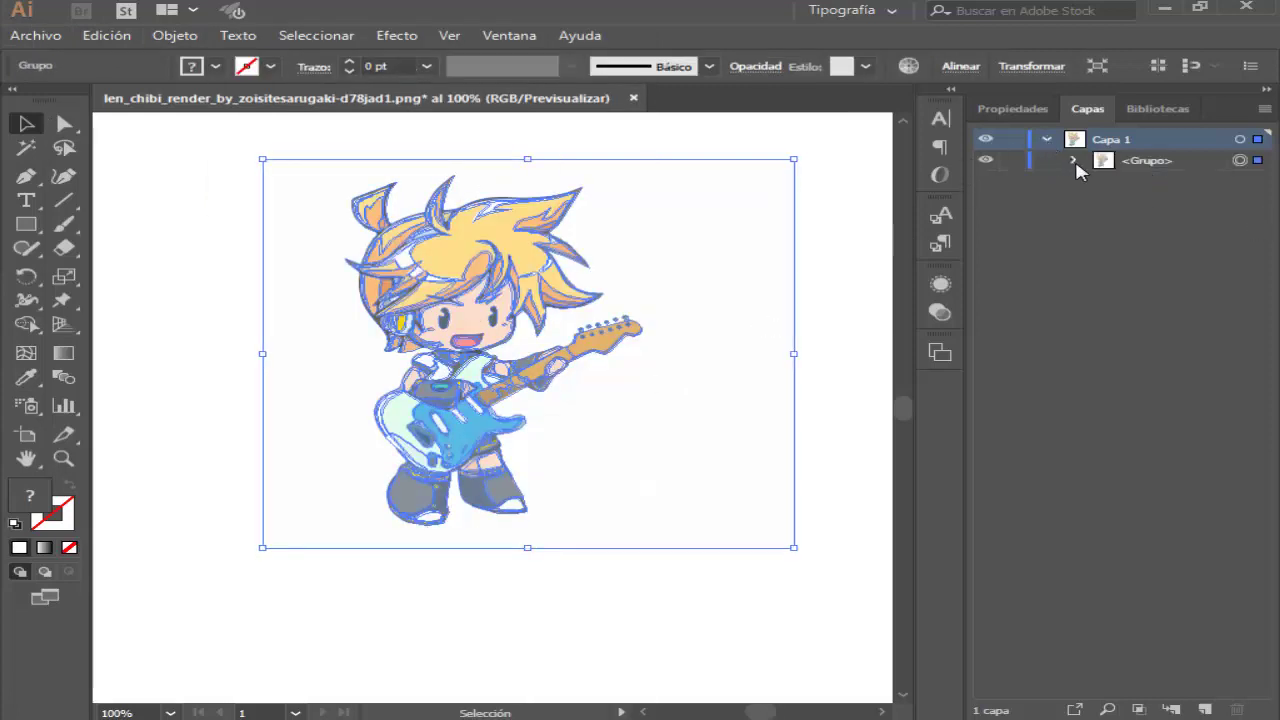
# Step: Delete the bottom white background path in the Capas panel, then collapse Capa 1's groups
pyautogui.click(1075, 163)
pyautogui.click(1104, 181)
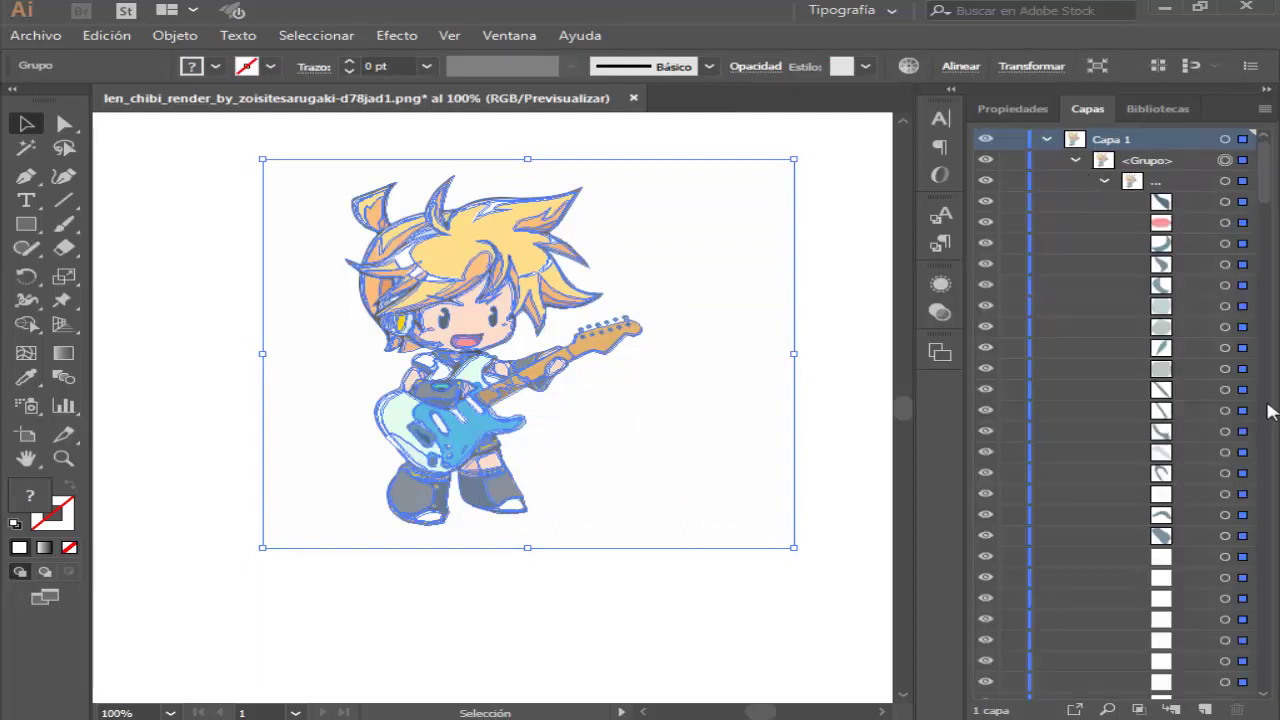
pyautogui.moveTo(1264, 186)
pyautogui.mouseDown()
pyautogui.moveTo(1276, 456)
pyautogui.moveTo(1266, 690)
pyautogui.mouseUp()
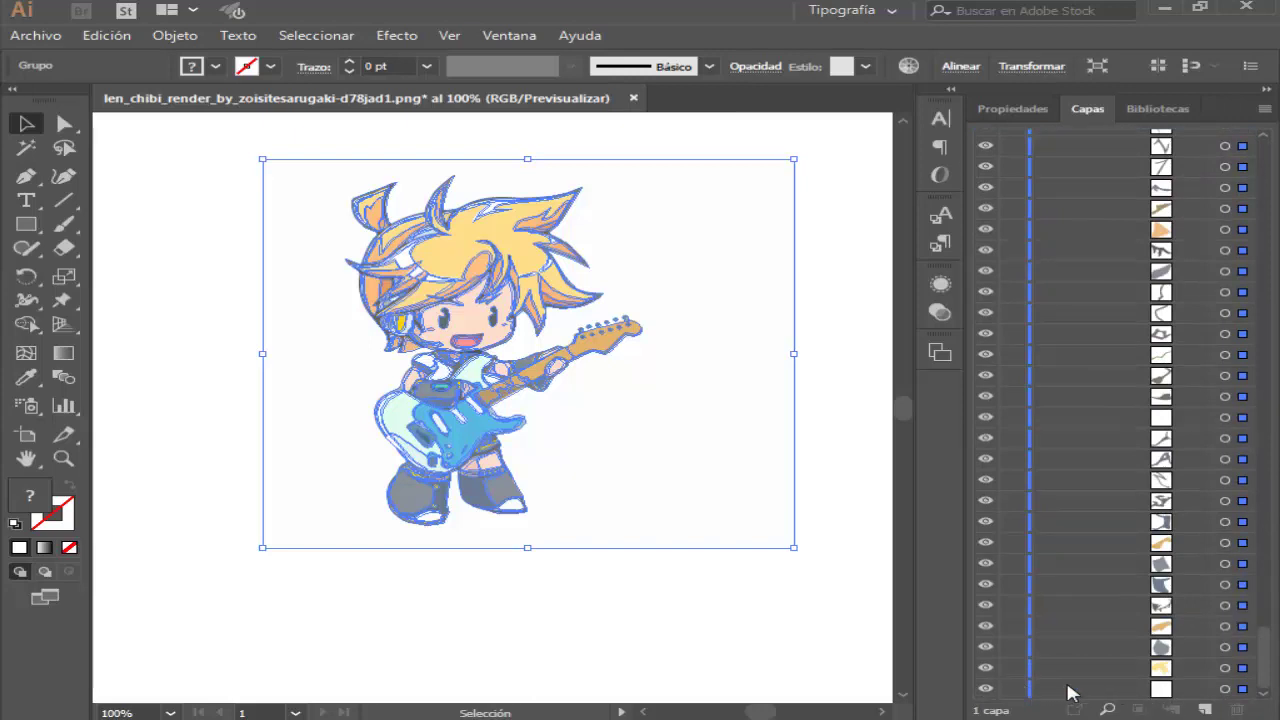
pyautogui.click(1162, 690)
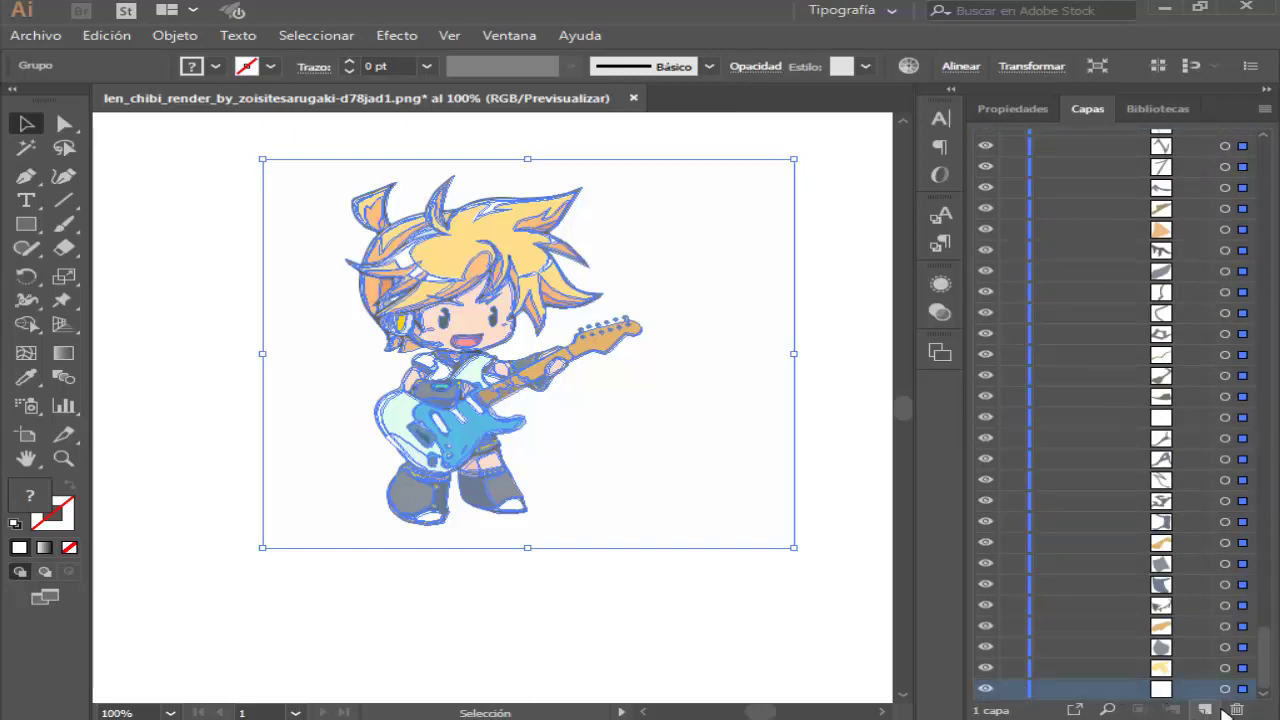
pyautogui.click(1237, 709)
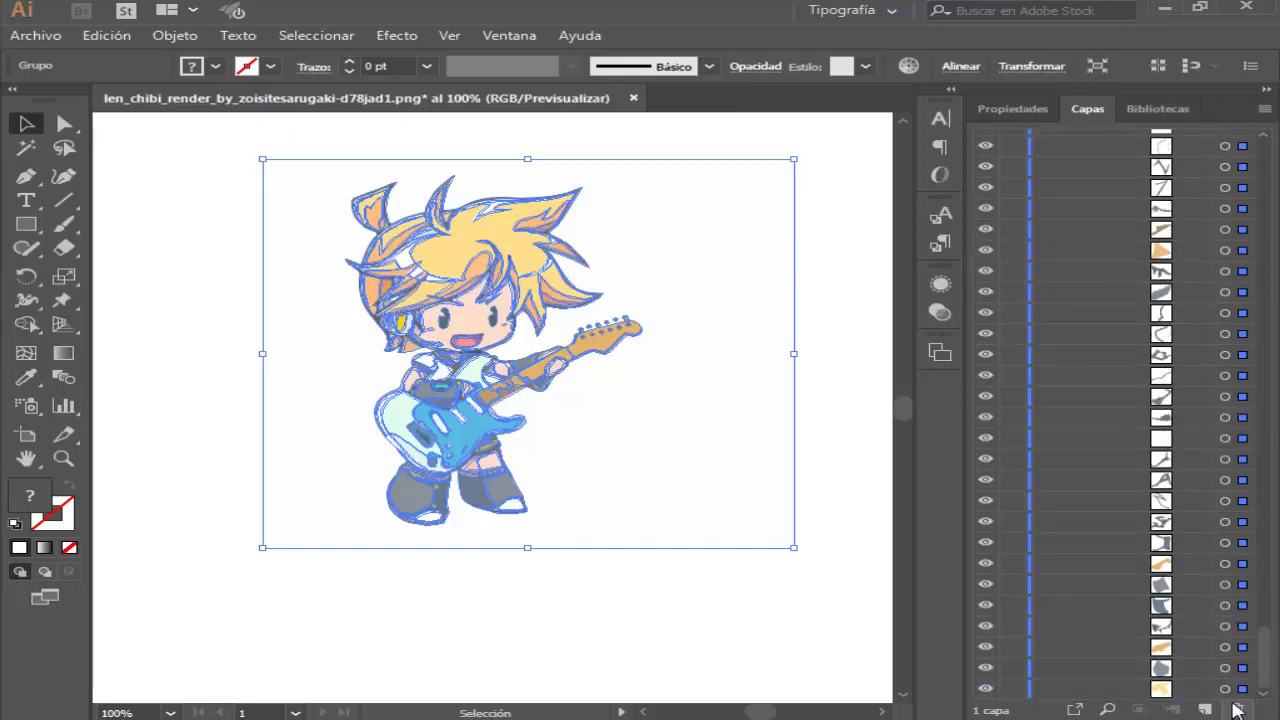
pyautogui.click(696, 295)
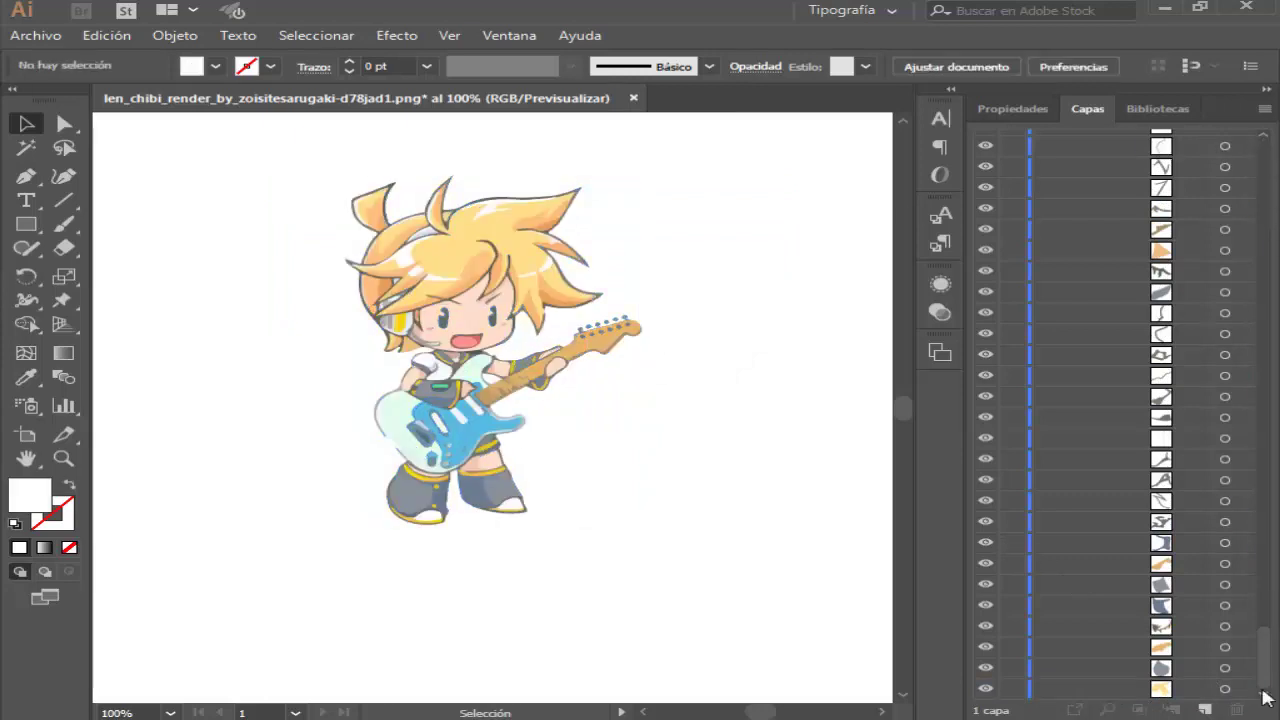
pyautogui.moveTo(1264, 690); pyautogui.dragTo(1264, 160)
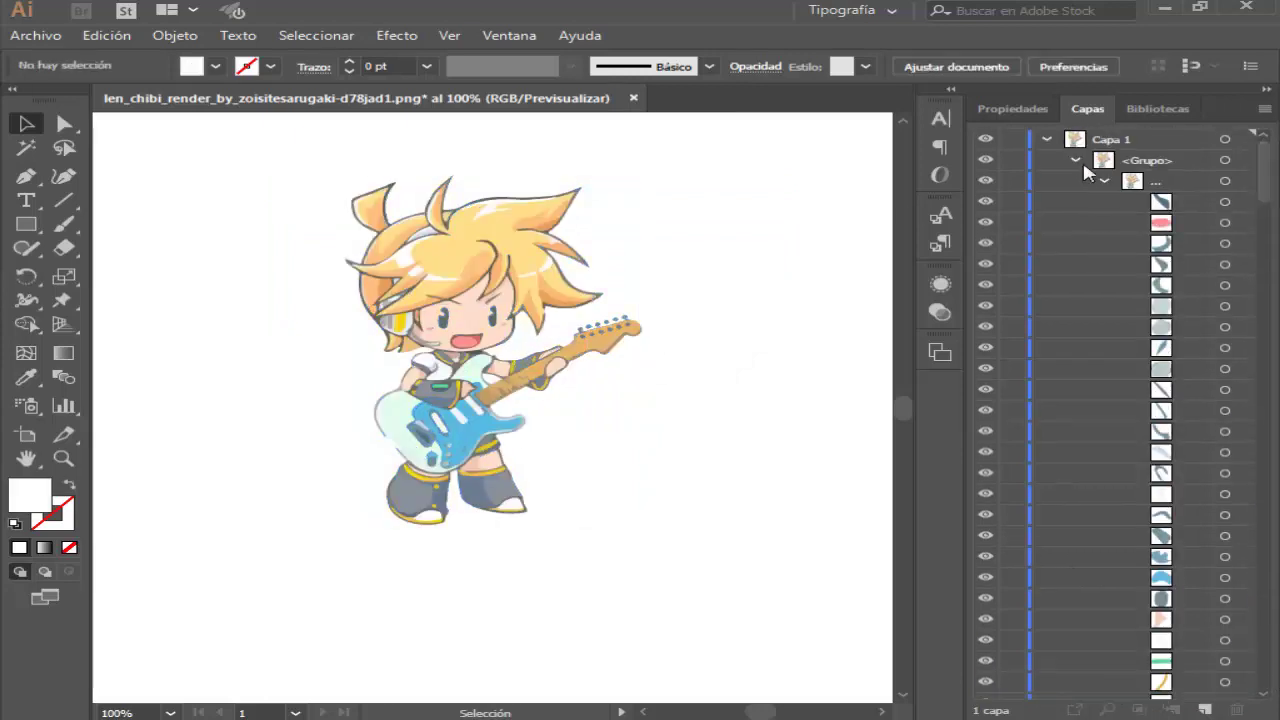
pyautogui.click(1103, 181)
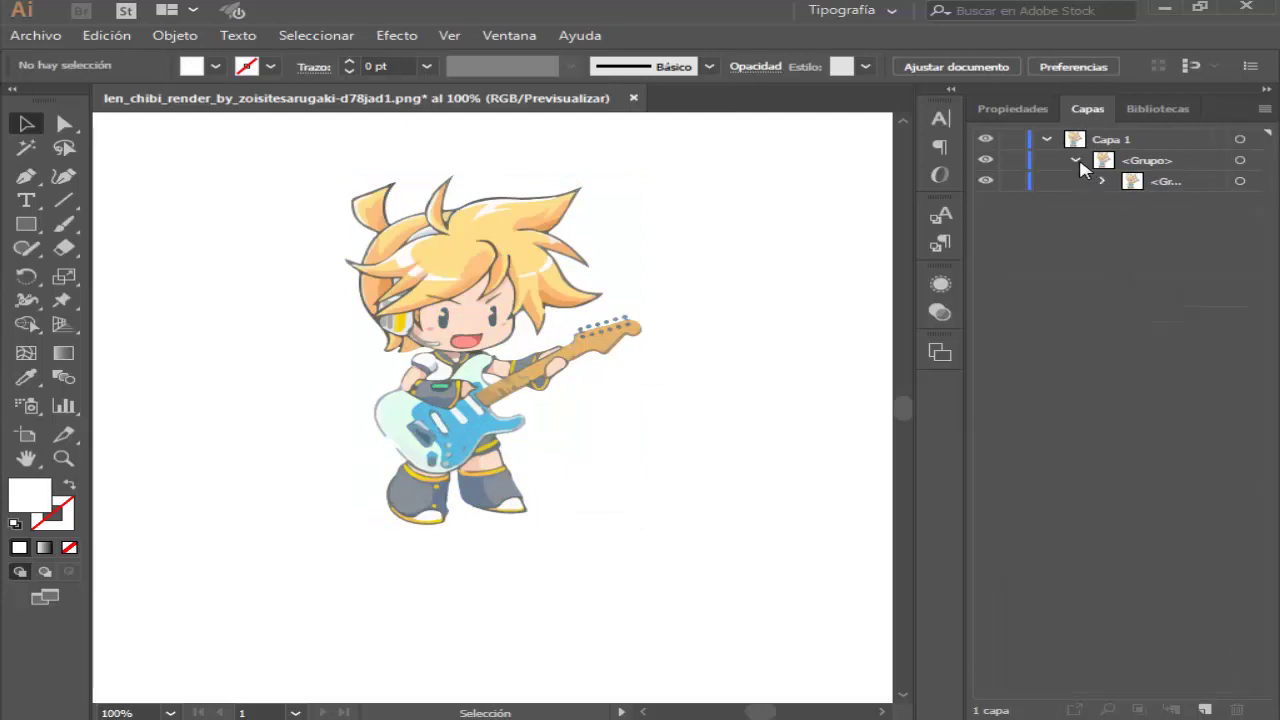
pyautogui.click(1047, 140)
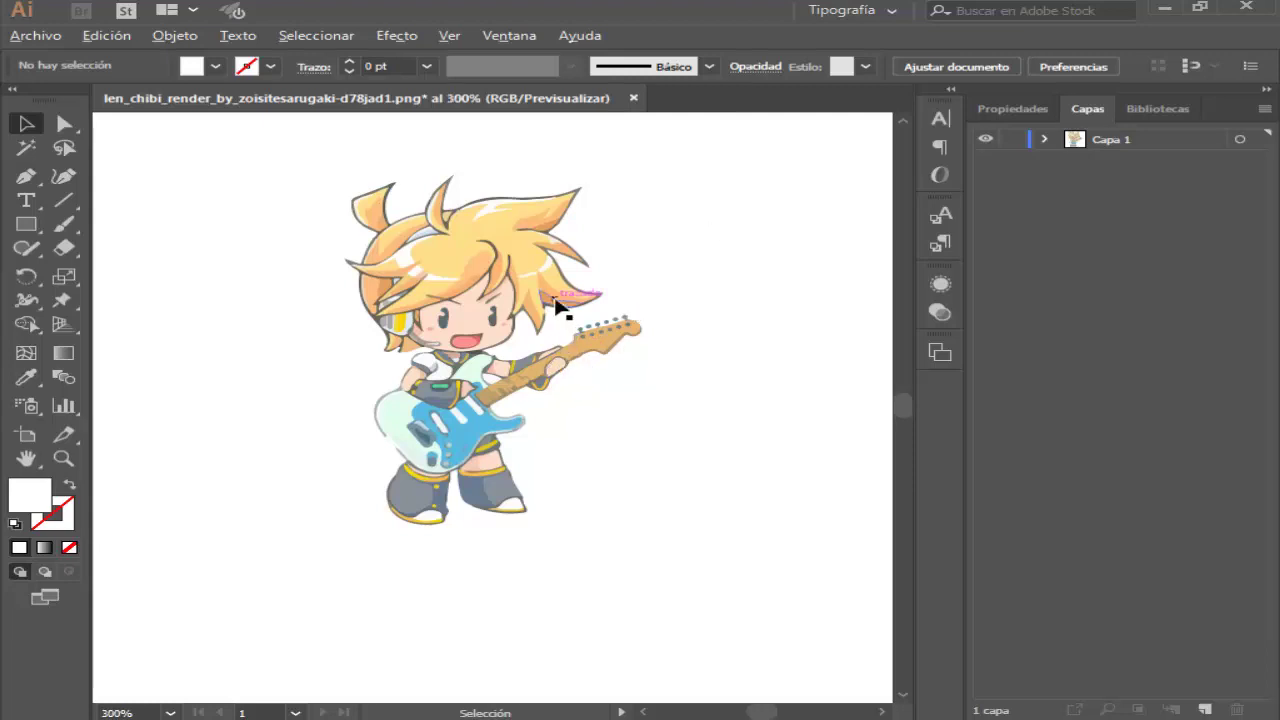
# Step: Marquee-select the whole traced chibi group and drag it back into position on the artboard
pyautogui.keyDown('alt'); pyautogui.scroll(1, 557, 300); pyautogui.keyUp('alt')
pyautogui.keyDown('alt'); pyautogui.scroll(1, 553, 293); pyautogui.keyUp('alt')
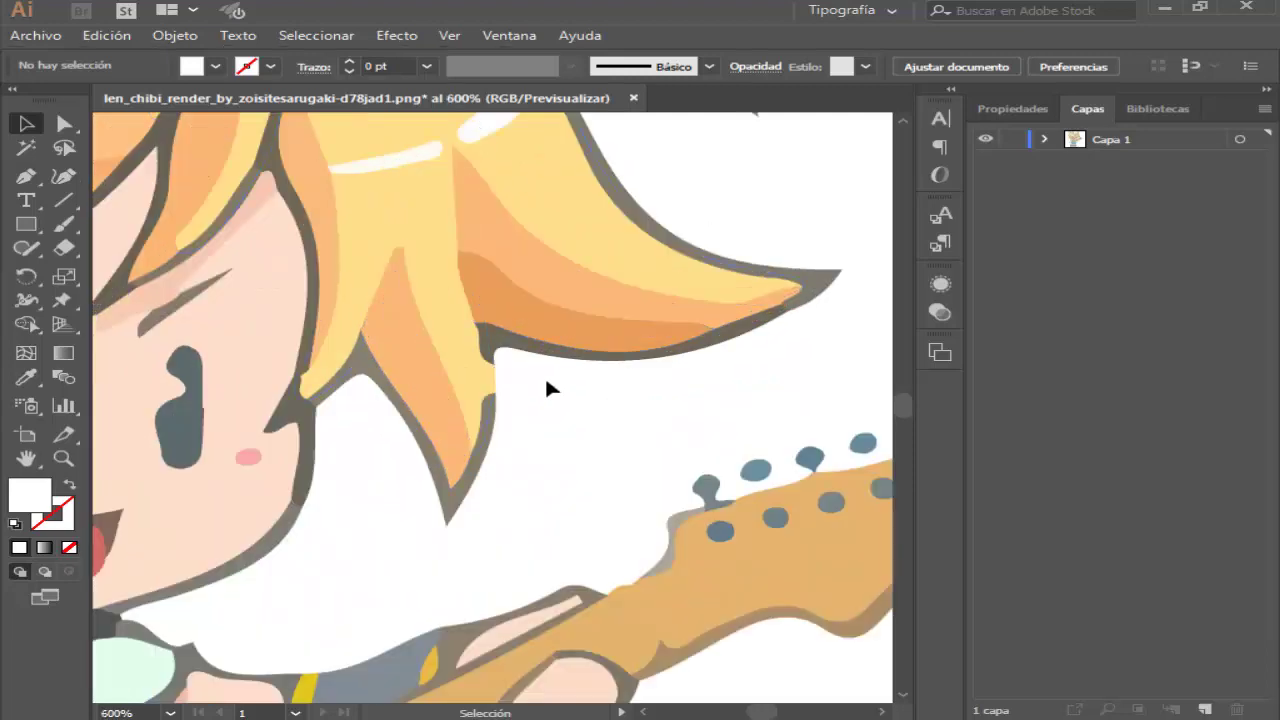
pyautogui.keyDown('alt'); pyautogui.scroll(-1, 546, 381); pyautogui.keyUp('alt')
pyautogui.keyDown('alt'); pyautogui.scroll(-2, 546, 381); pyautogui.keyUp('alt')
pyautogui.keyDown('alt'); pyautogui.scroll(-1, 546, 381); pyautogui.keyUp('alt')
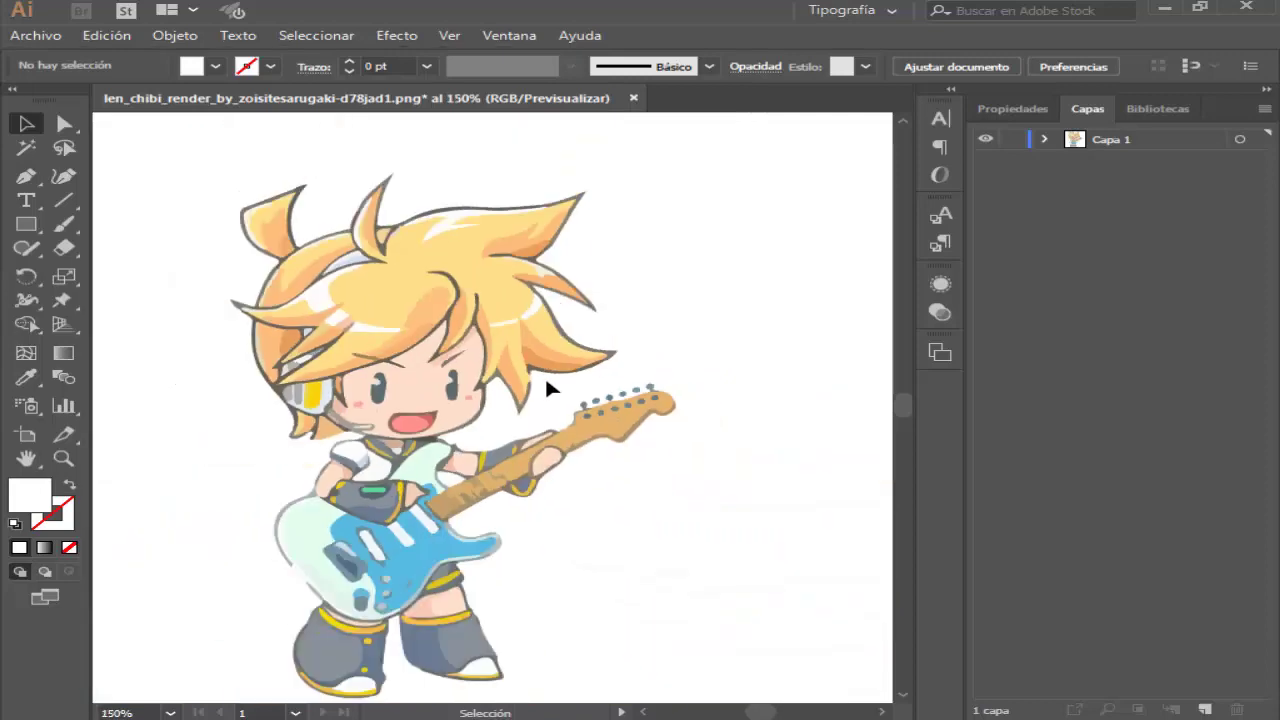
pyautogui.click(36, 35)
pyautogui.click(640, 166)
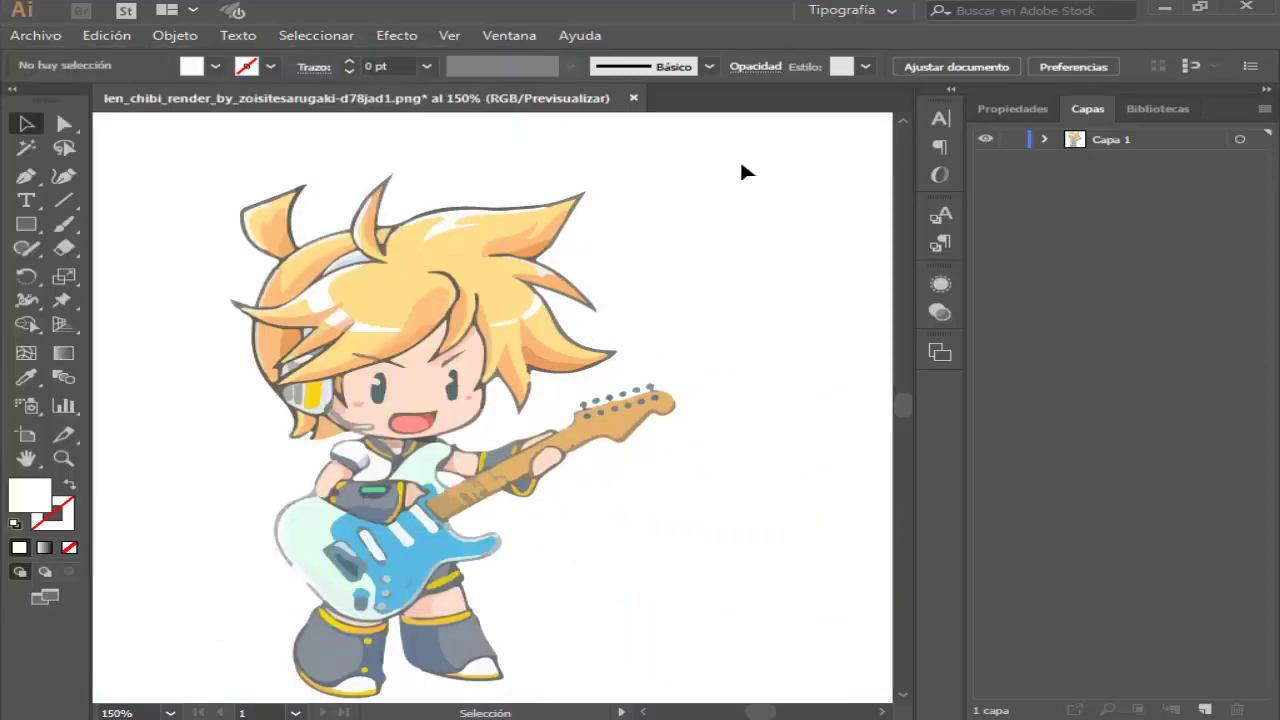
pyautogui.moveTo(741, 165); pyautogui.dragTo(638, 442)
pyautogui.moveTo(308, 554); pyautogui.dragTo(150, 650)
pyautogui.moveTo(323, 443); pyautogui.dragTo(503, 346)
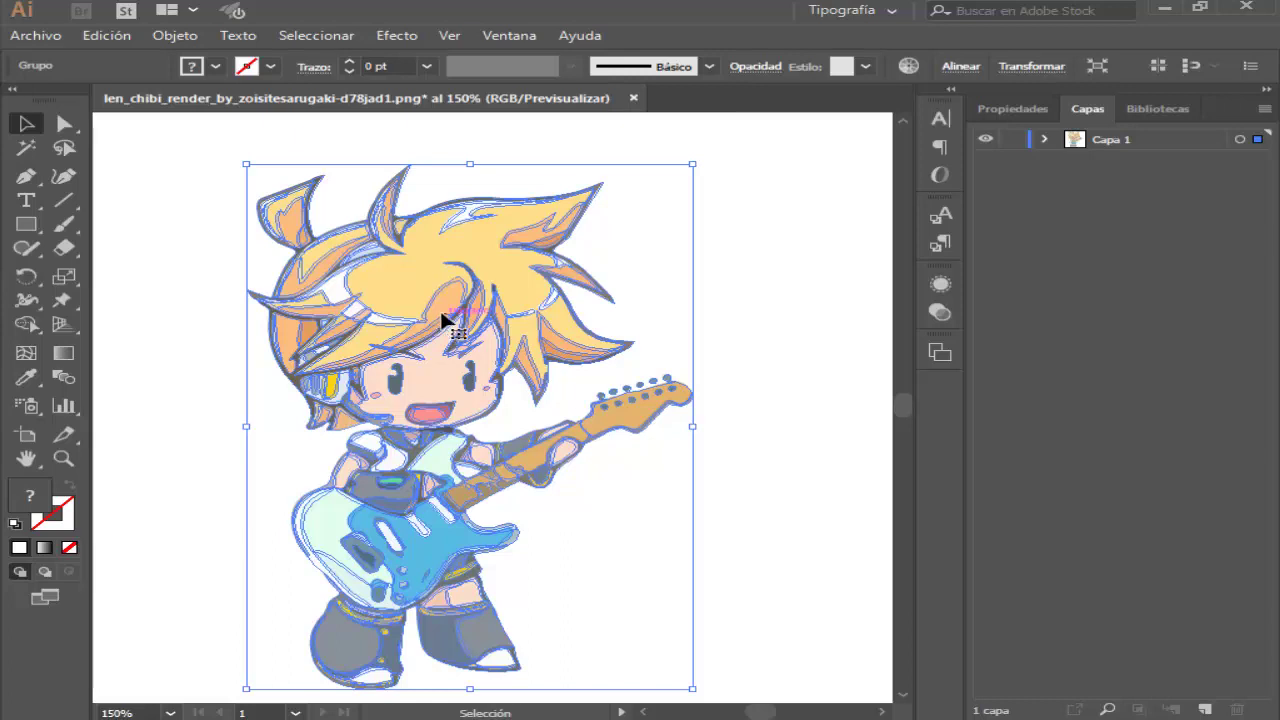
pyautogui.keyDown('alt'); pyautogui.scroll(-1, 541, 357); pyautogui.keyUp('alt')
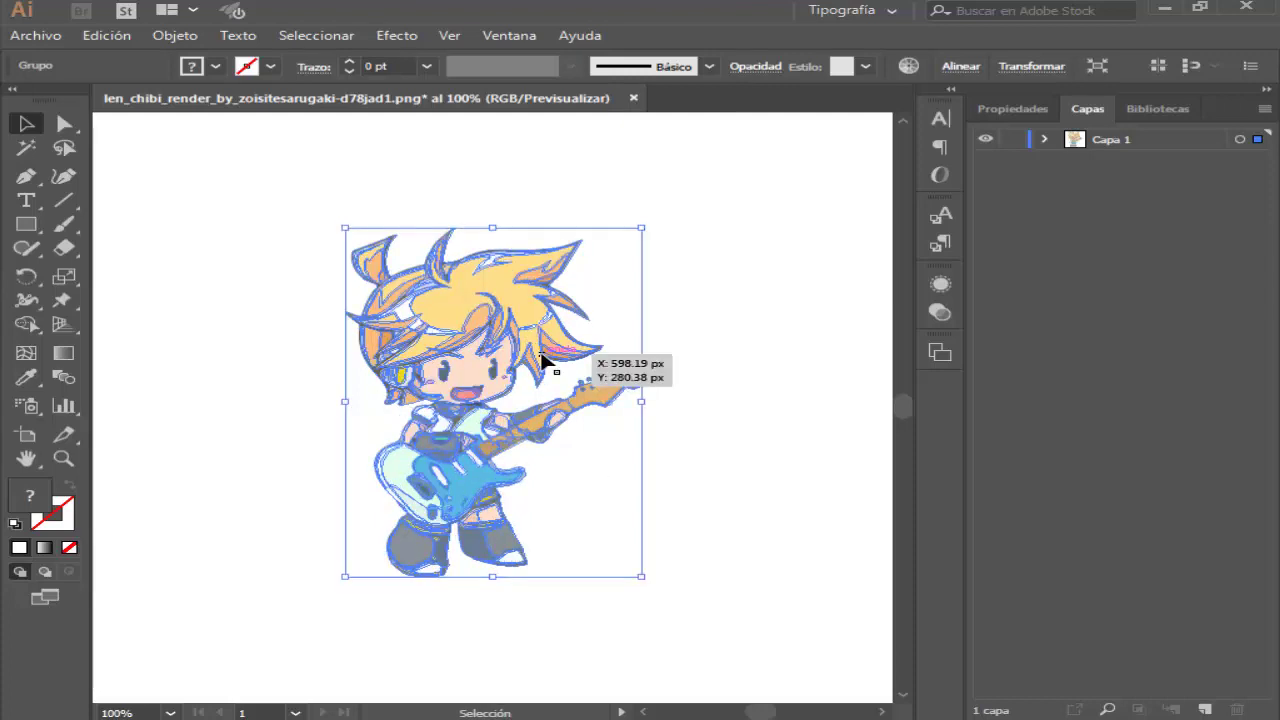
# Step: Save the artwork as tut.ai in Illustrator 8 format and exit Illustrator
pyautogui.click(38, 36)
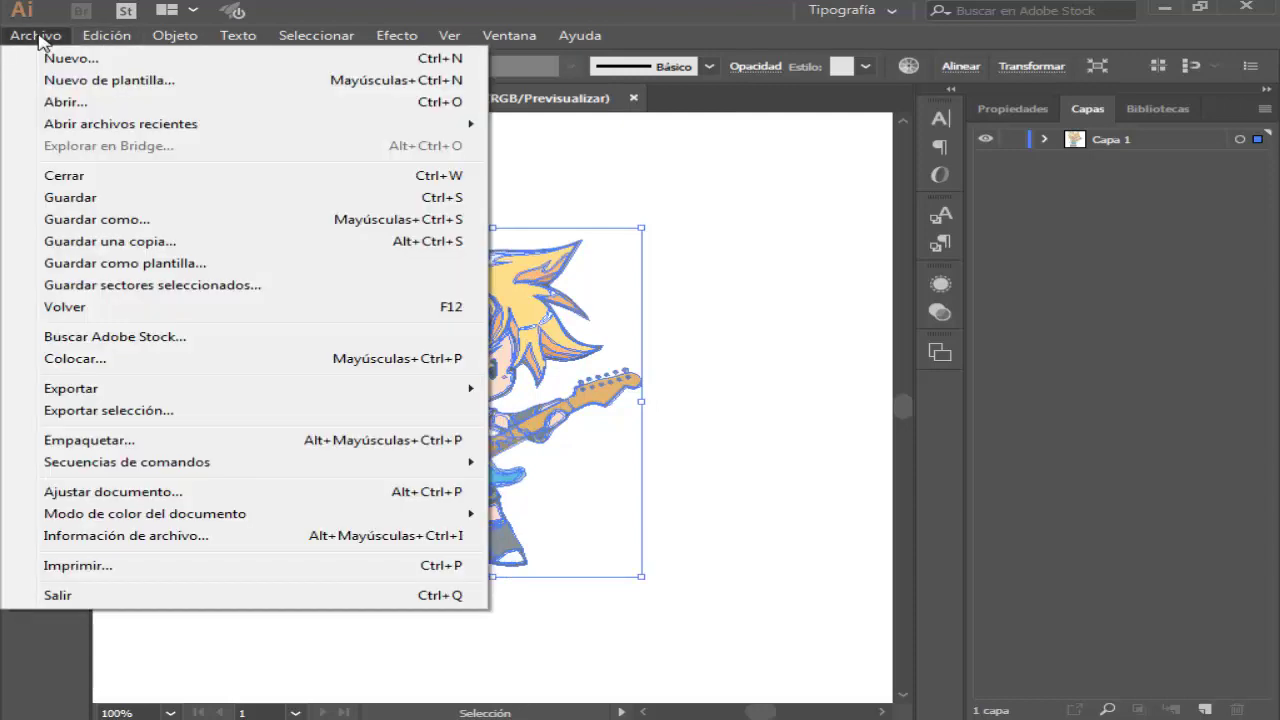
pyautogui.click(108, 228)
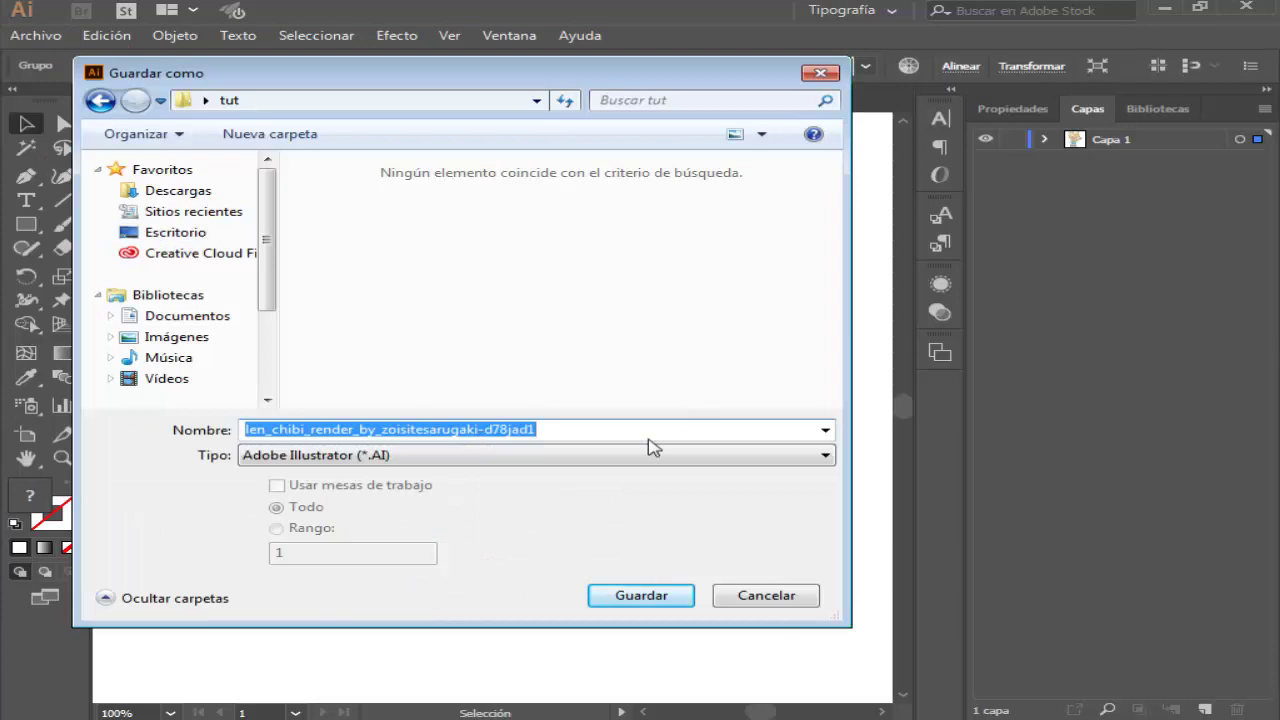
pyautogui.write('tut')
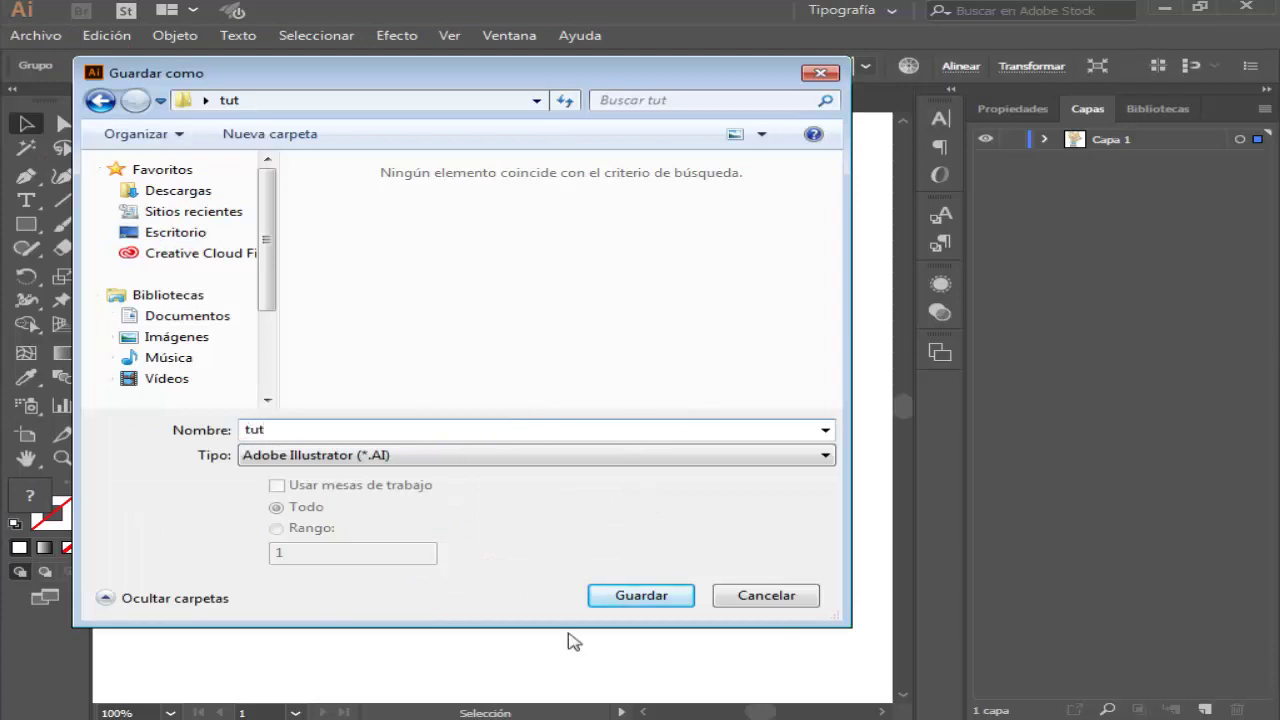
pyautogui.click(676, 605)
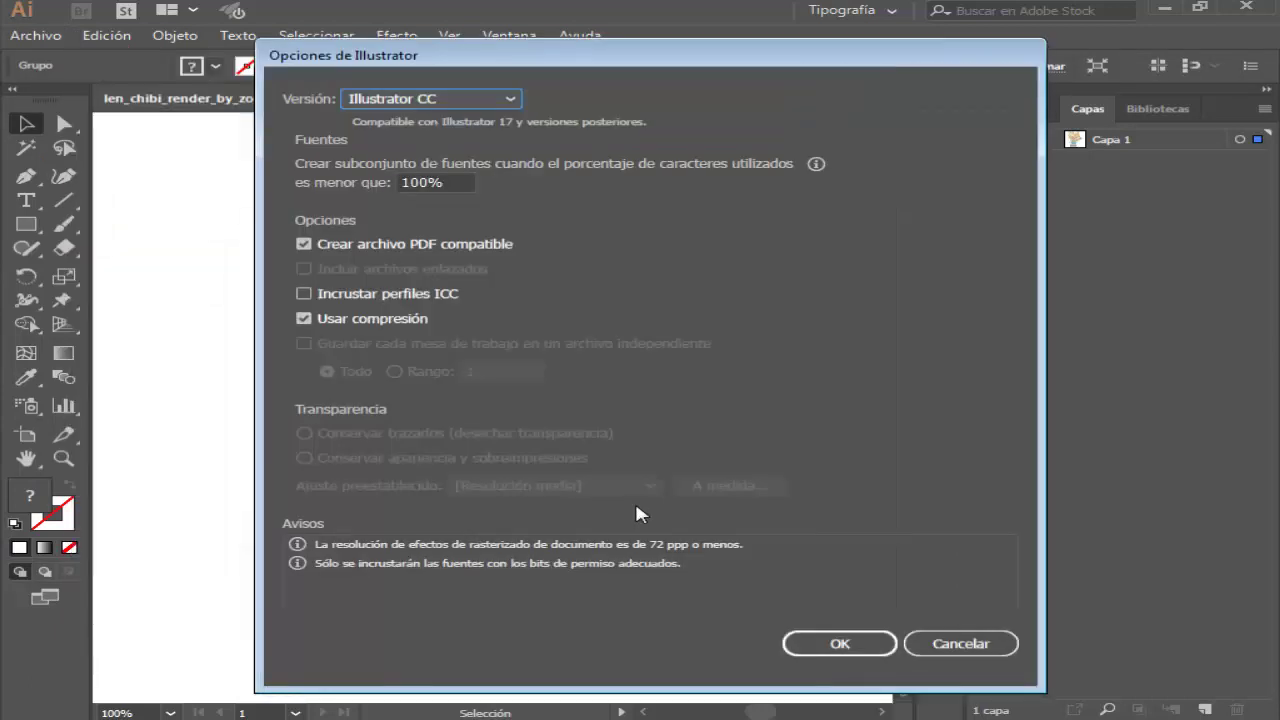
pyautogui.click(486, 98)
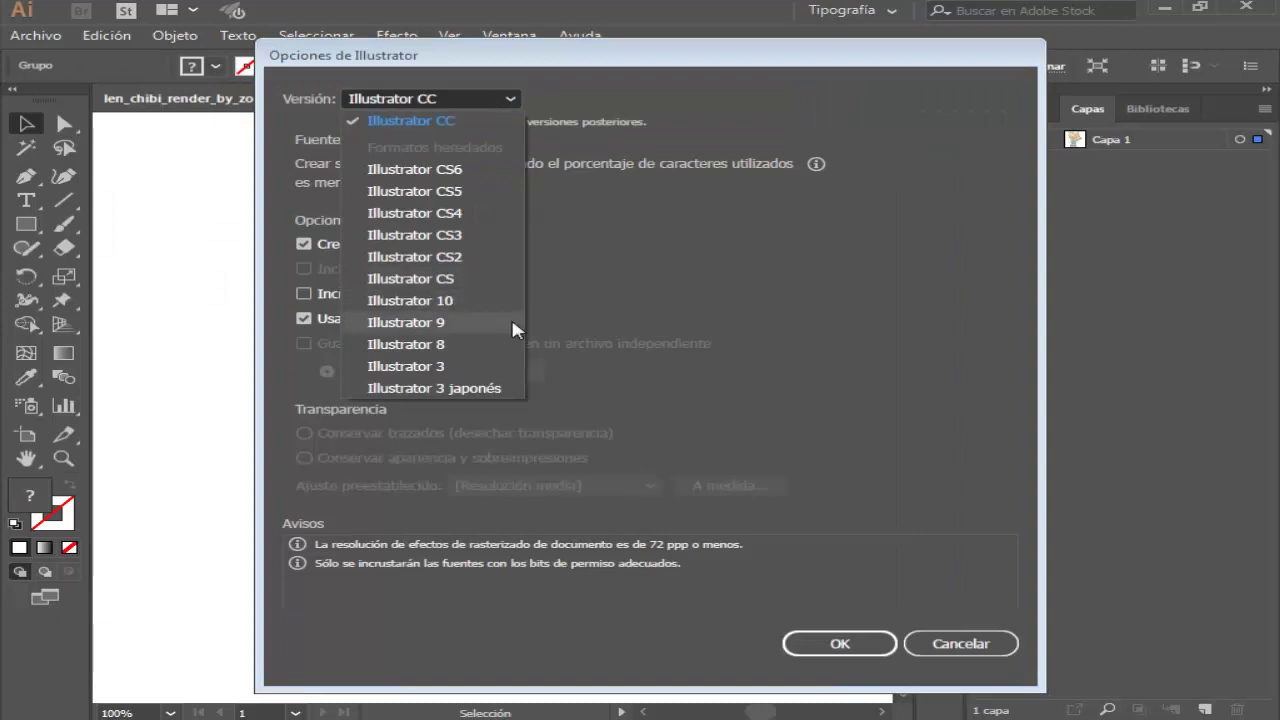
pyautogui.click(490, 344)
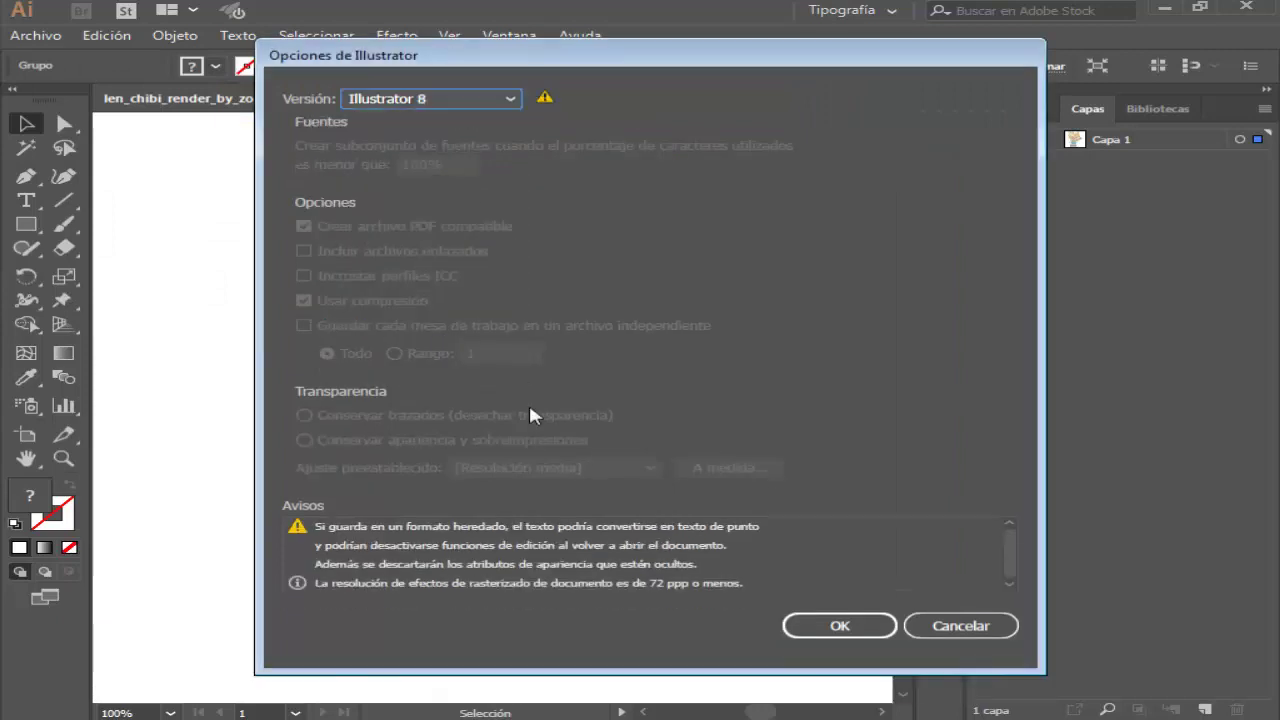
pyautogui.click(832, 628)
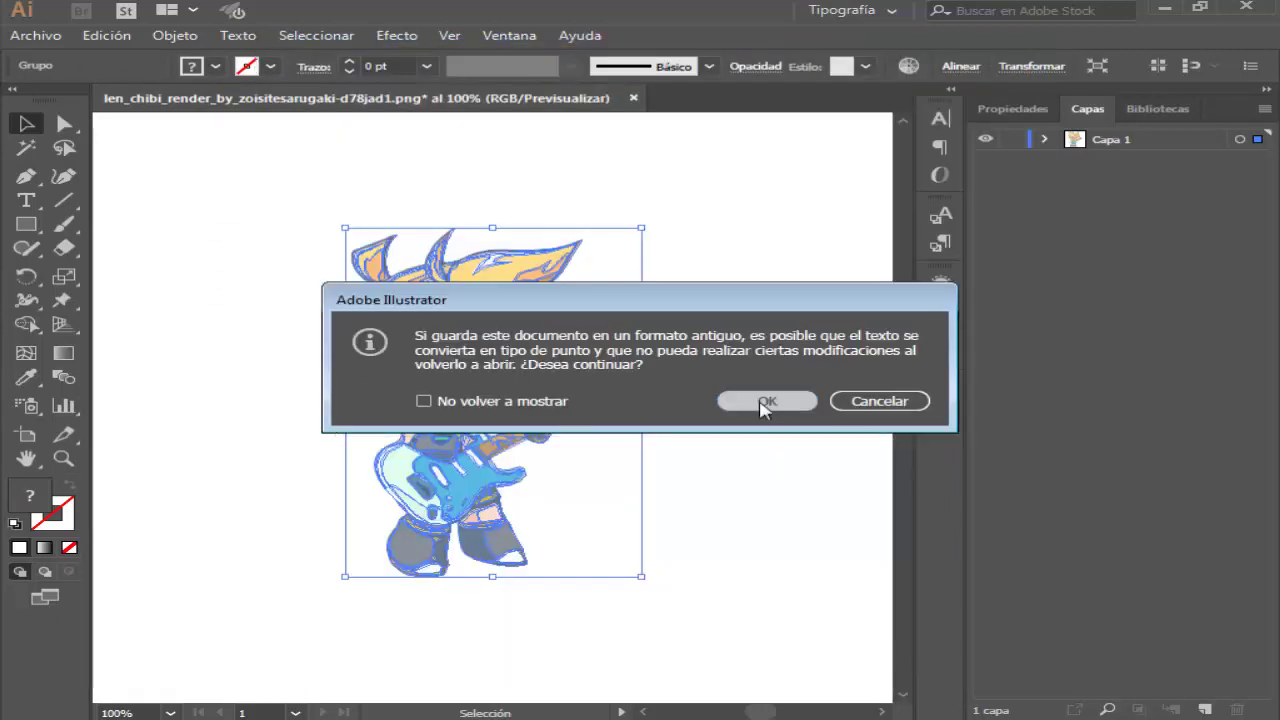
pyautogui.click(765, 401)
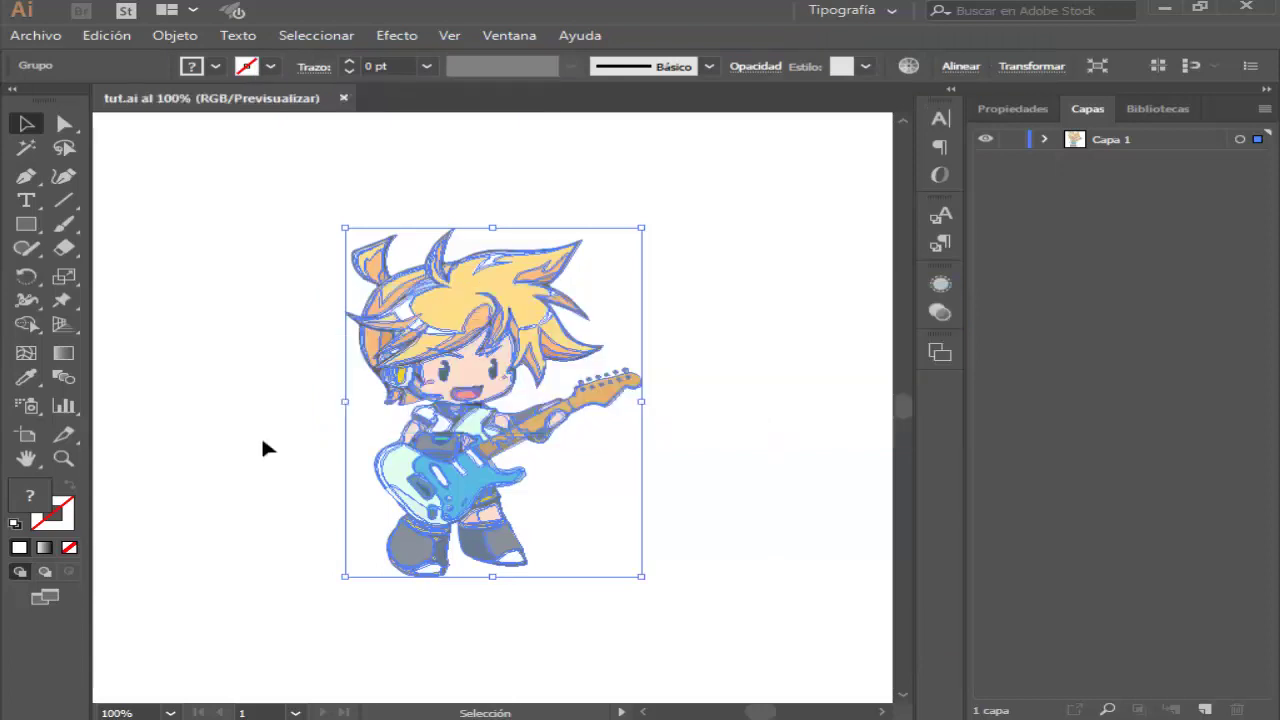
pyautogui.click(38, 35)
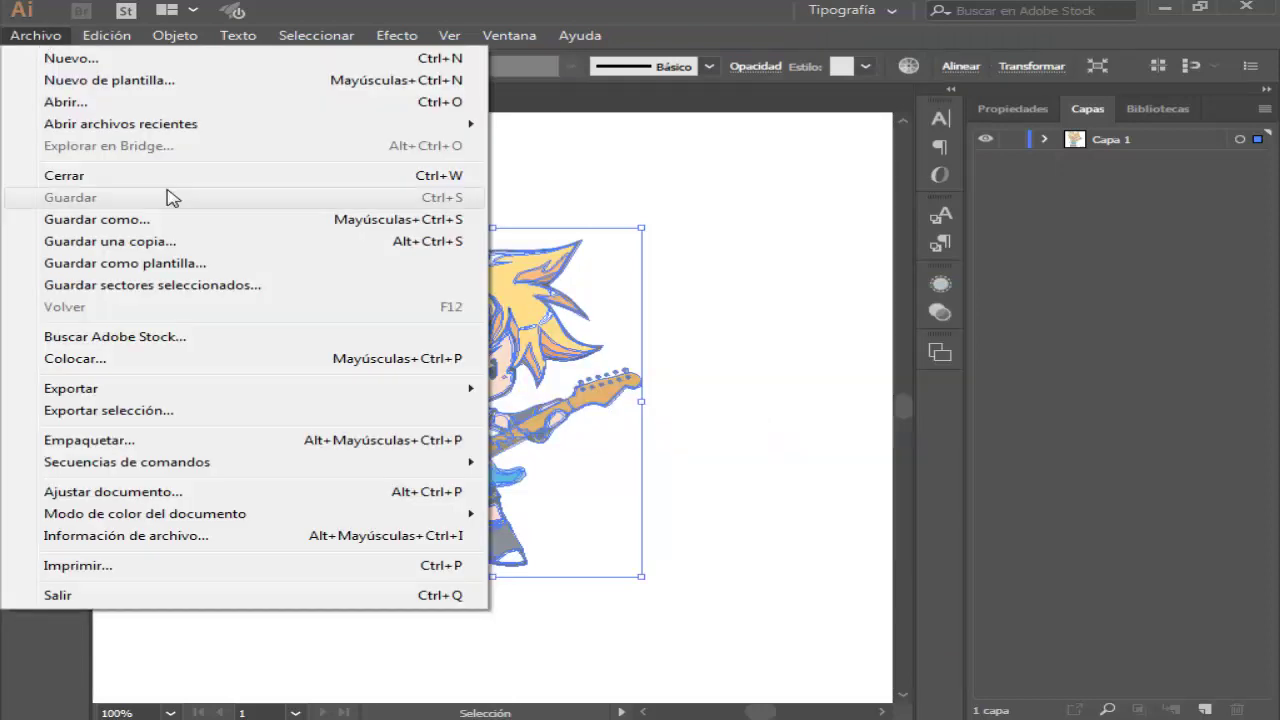
pyautogui.click(121, 600)
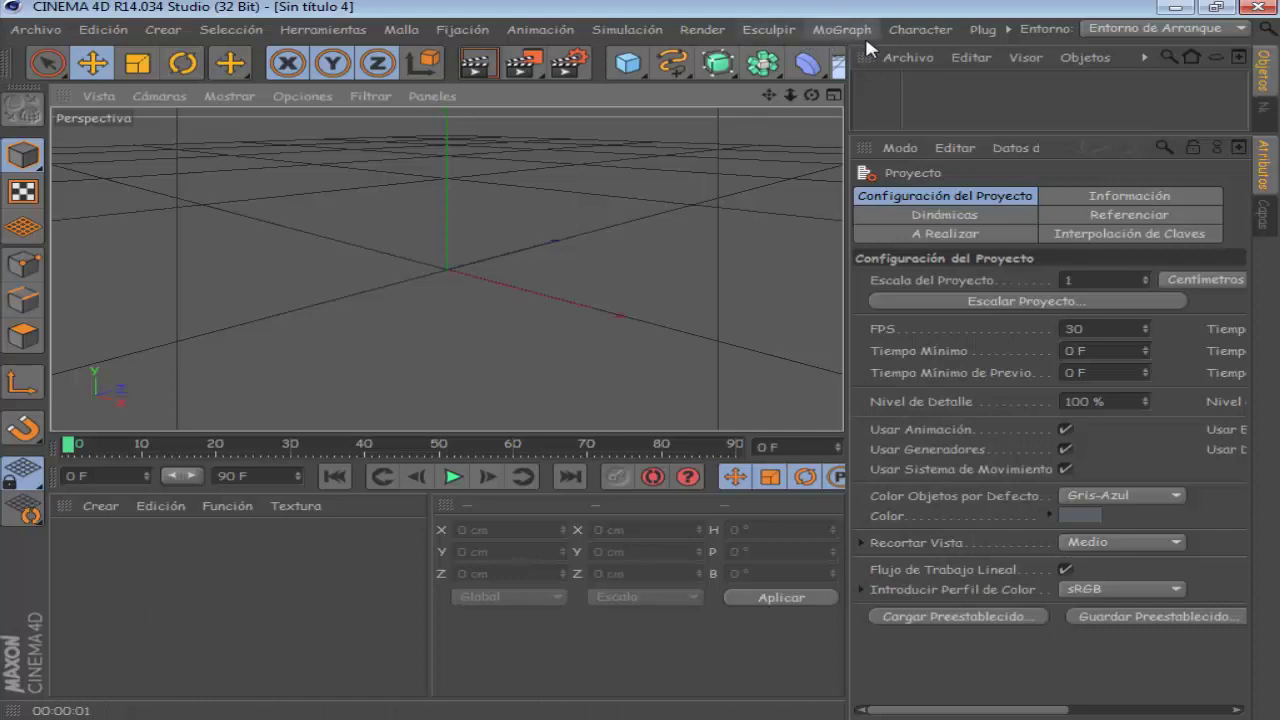
# Step: Add a CV-ArtSmart Object from Plug > CV-ArtSmart and widen the Attributes panel
pyautogui.click(912, 32)
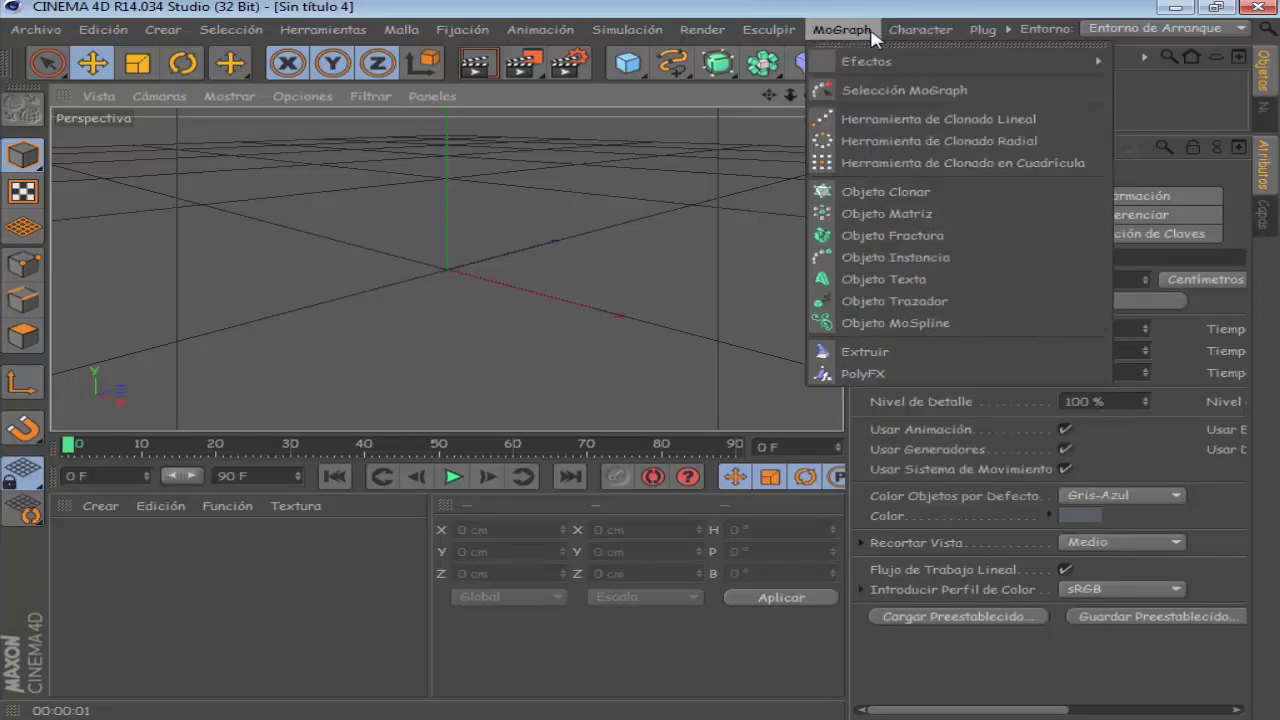
pyautogui.moveTo(983, 29)
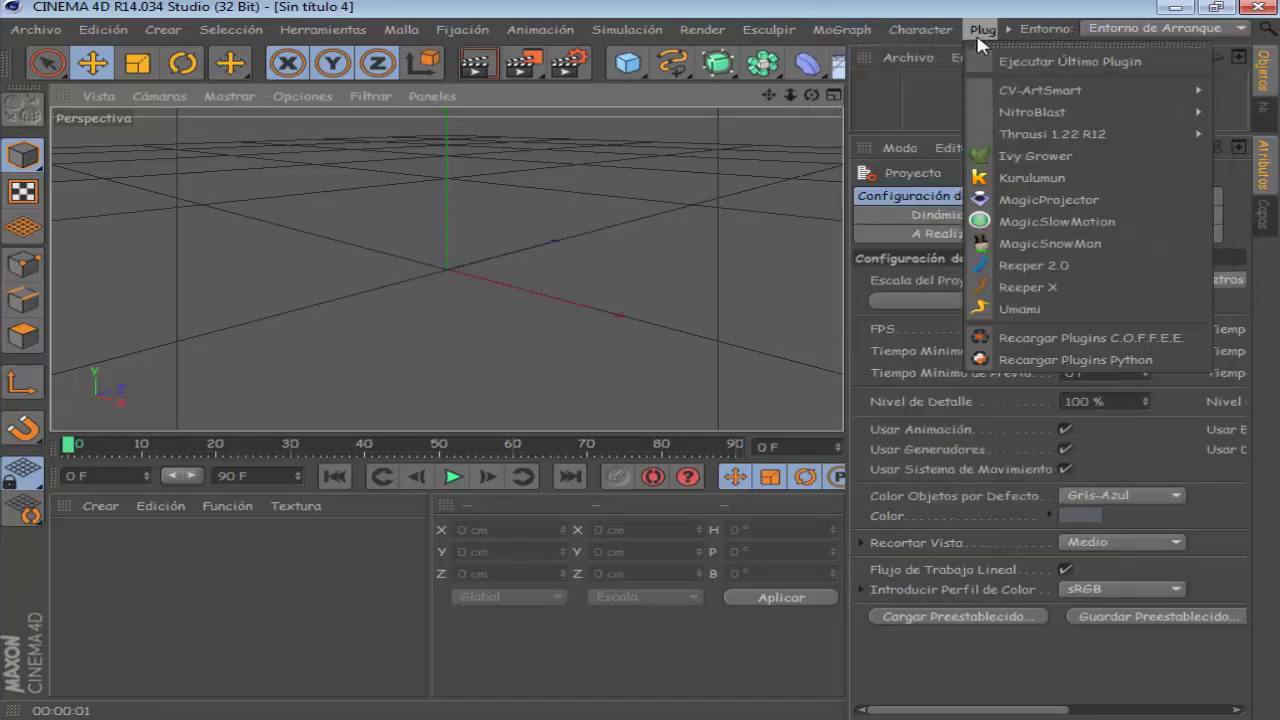
pyautogui.moveTo(1040, 90)
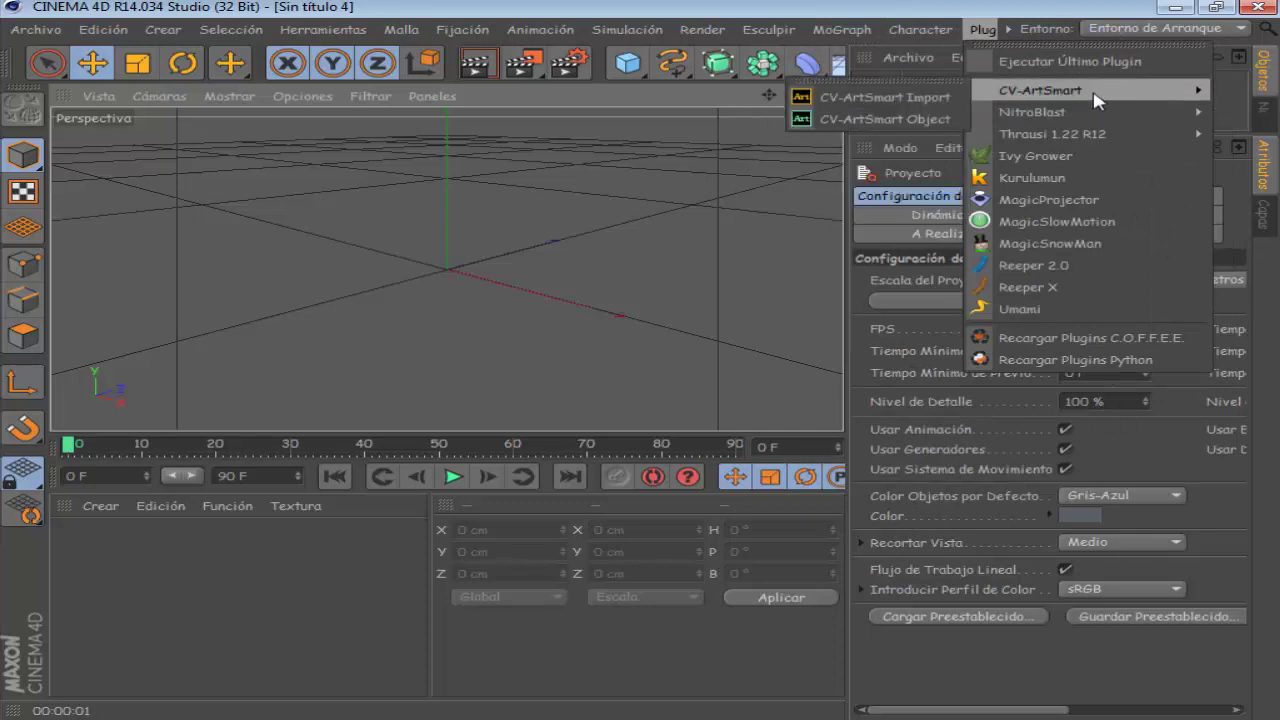
pyautogui.click(905, 119)
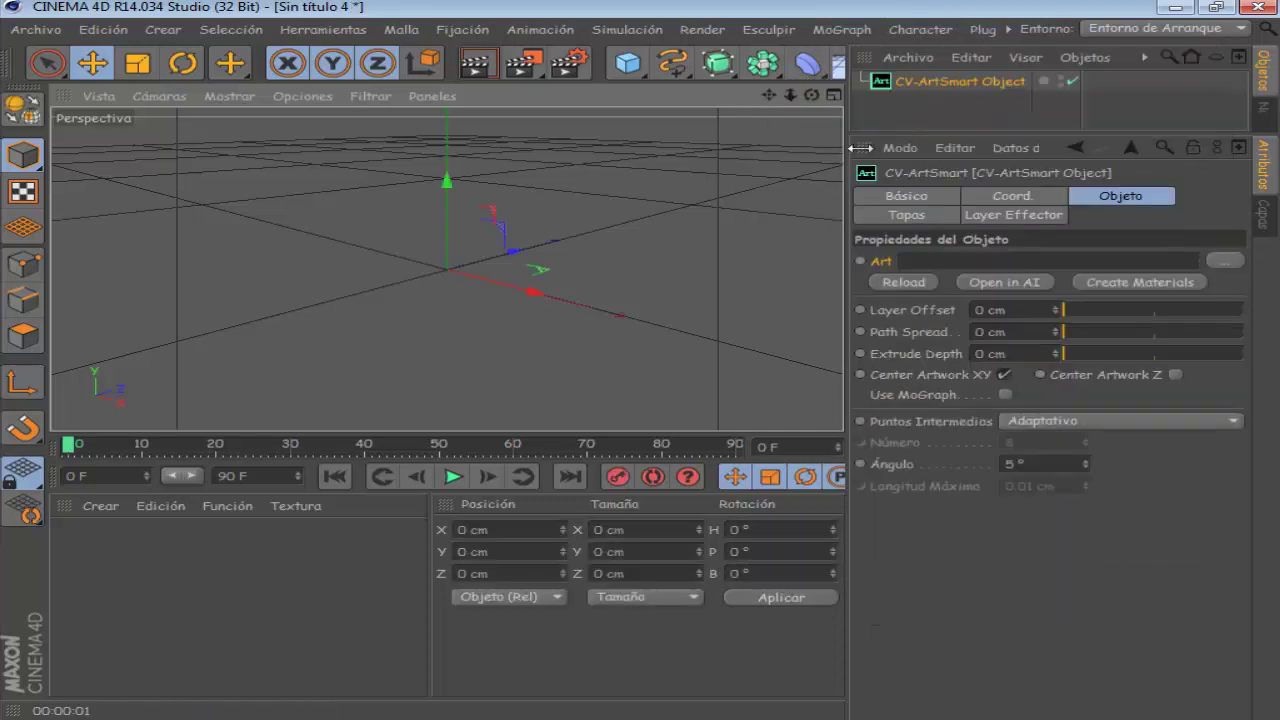
pyautogui.moveTo(848, 157); pyautogui.dragTo(735, 157)
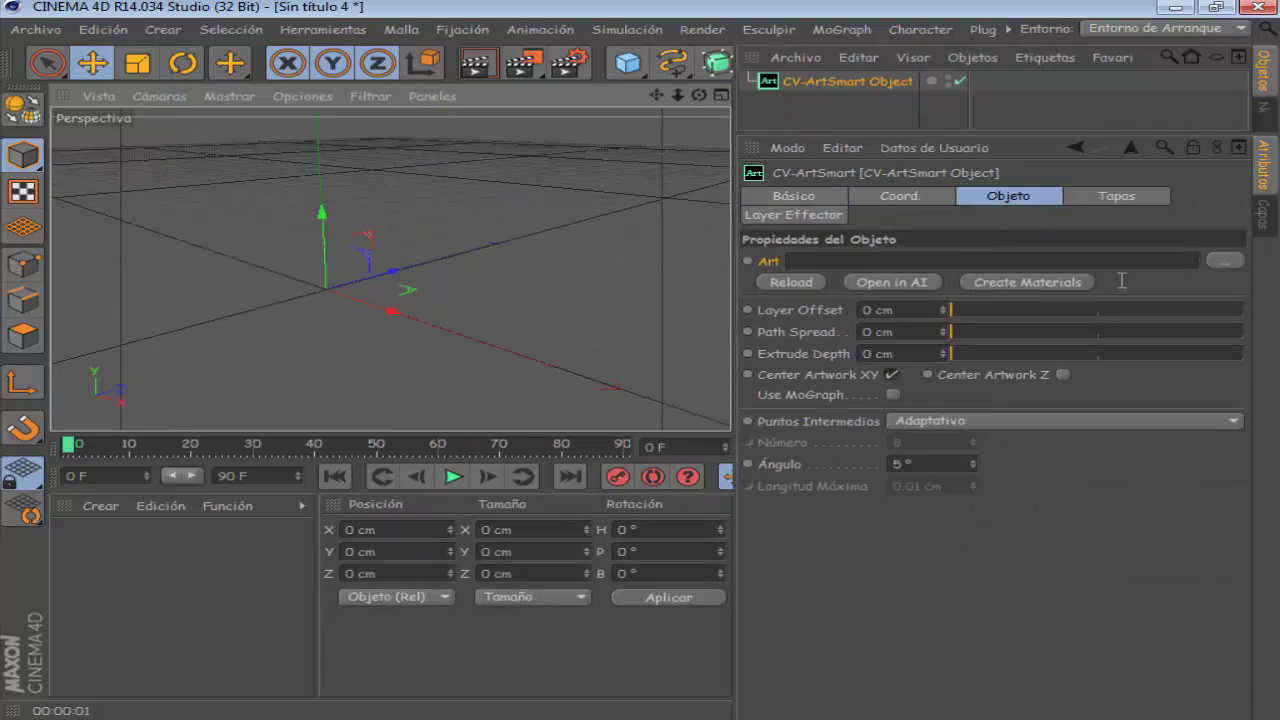
# Step: Load tut.ai into the CV-ArtSmart Object's Art field and render a front-view preview
pyautogui.click(1225, 261)
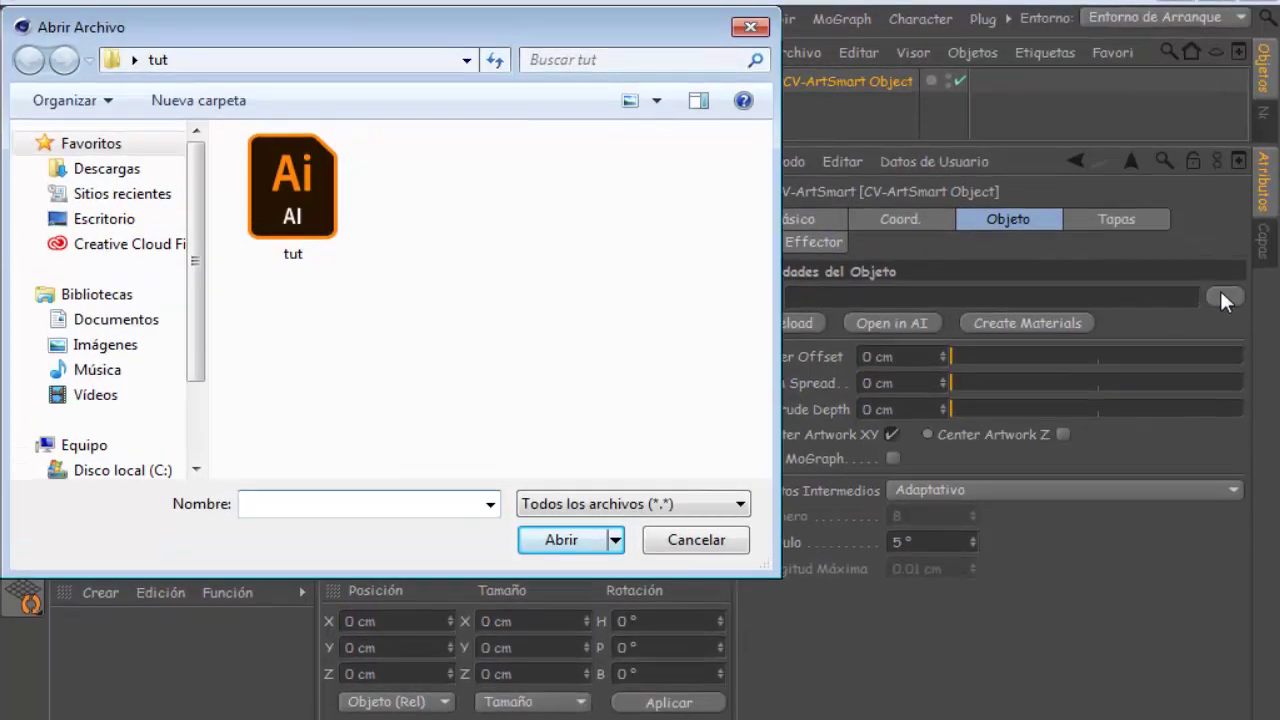
pyautogui.click(292, 190)
pyautogui.click(548, 540)
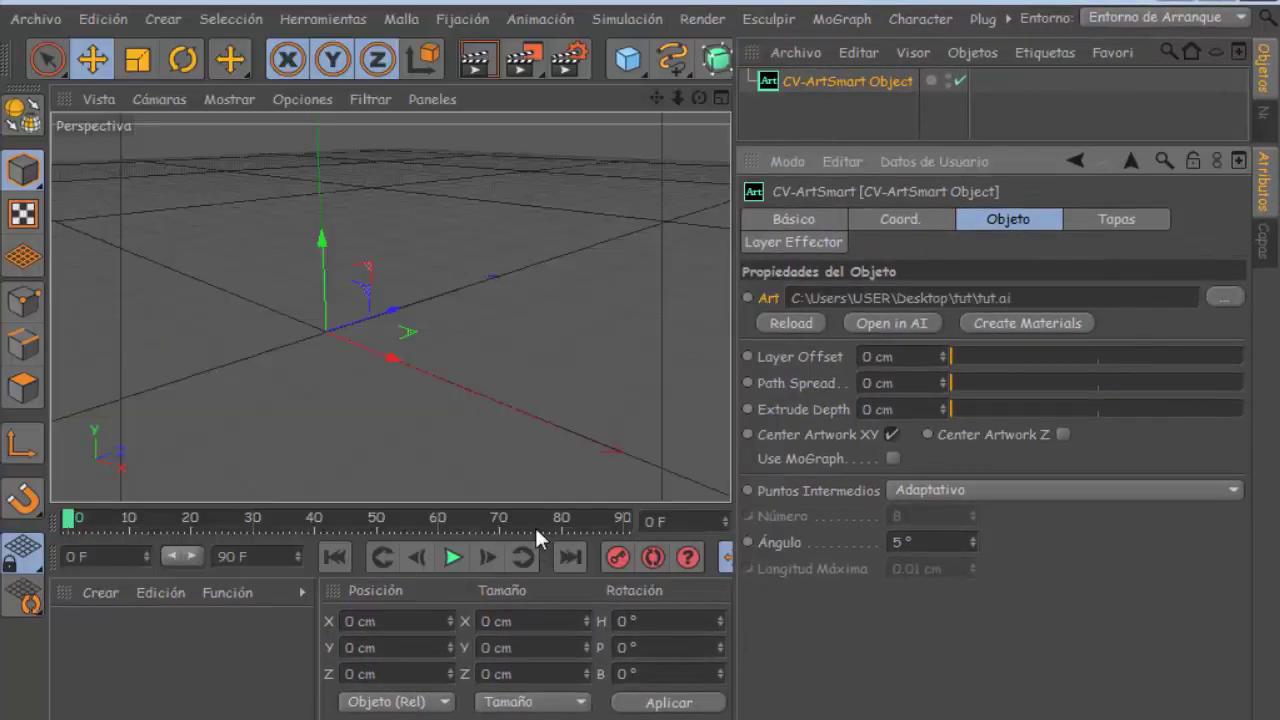
pyautogui.moveTo(700, 108)
pyautogui.mouseDown()
pyautogui.moveTo(651, 113)
pyautogui.moveTo(460, 279)
pyautogui.mouseUp()
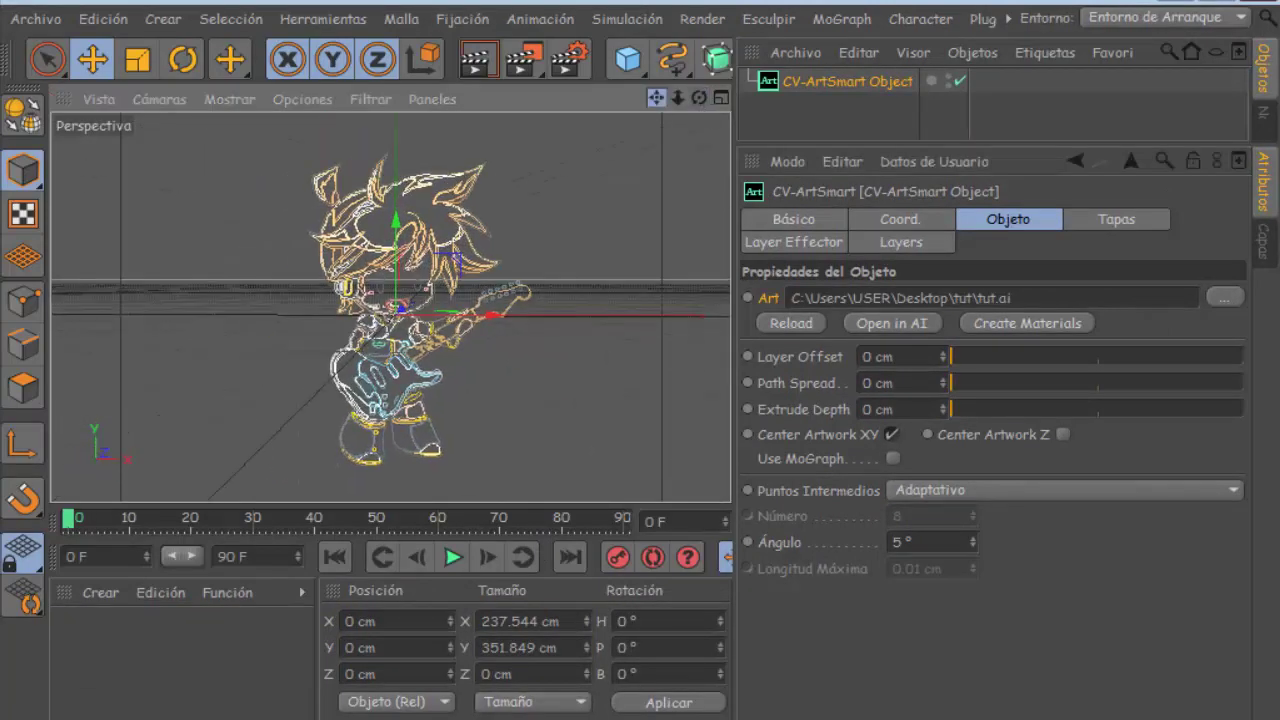
pyautogui.scroll(1, 460, 279)
pyautogui.scroll(1, 460, 279)
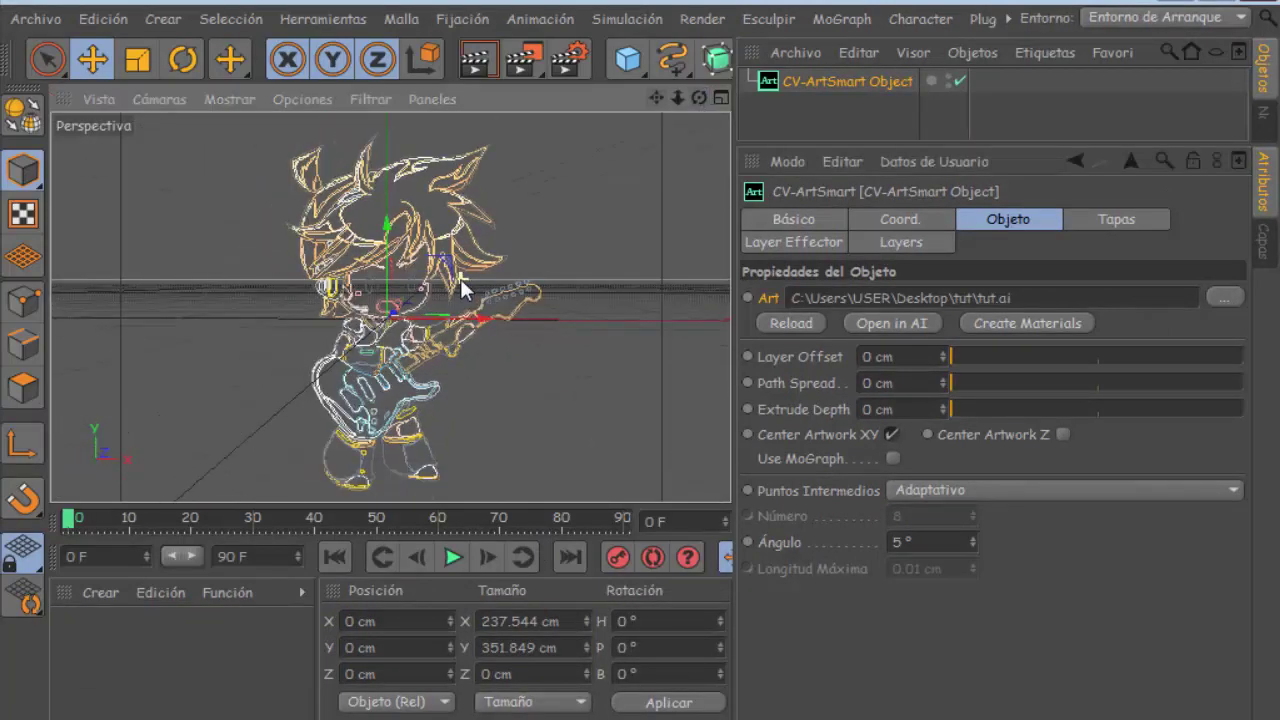
pyautogui.click(485, 75)
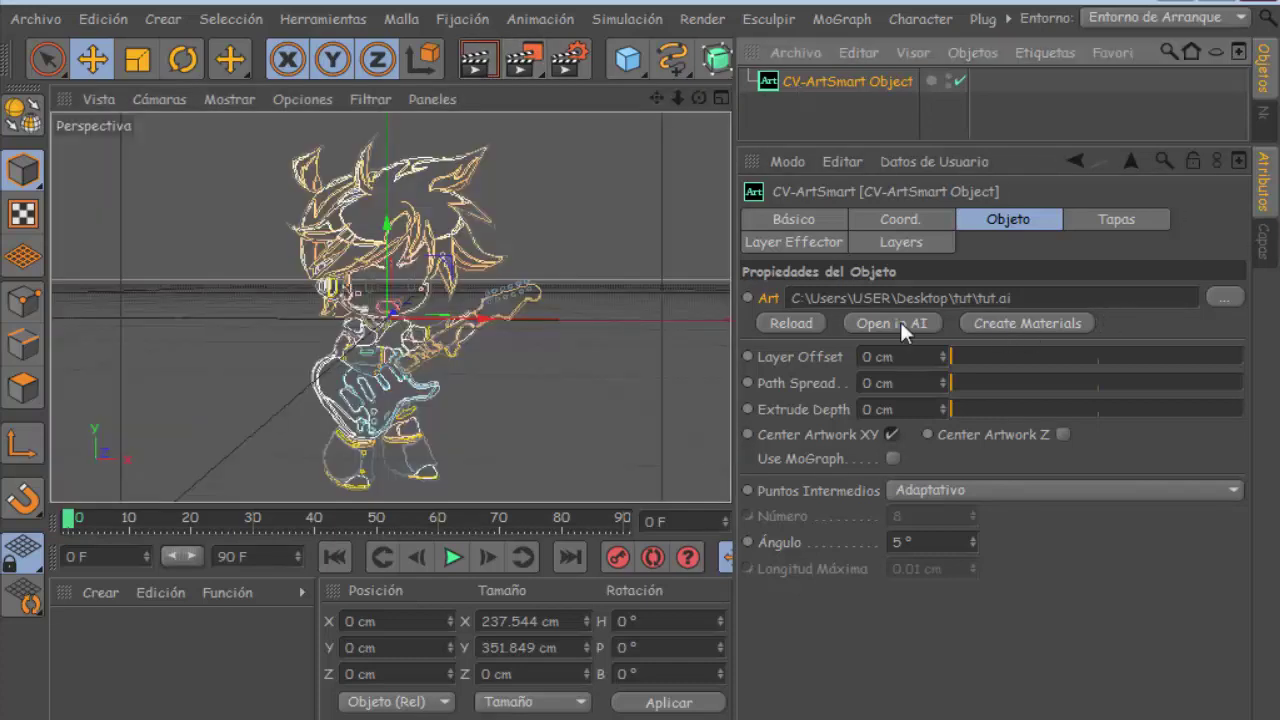
pyautogui.click(906, 125)
pyautogui.click(884, 86)
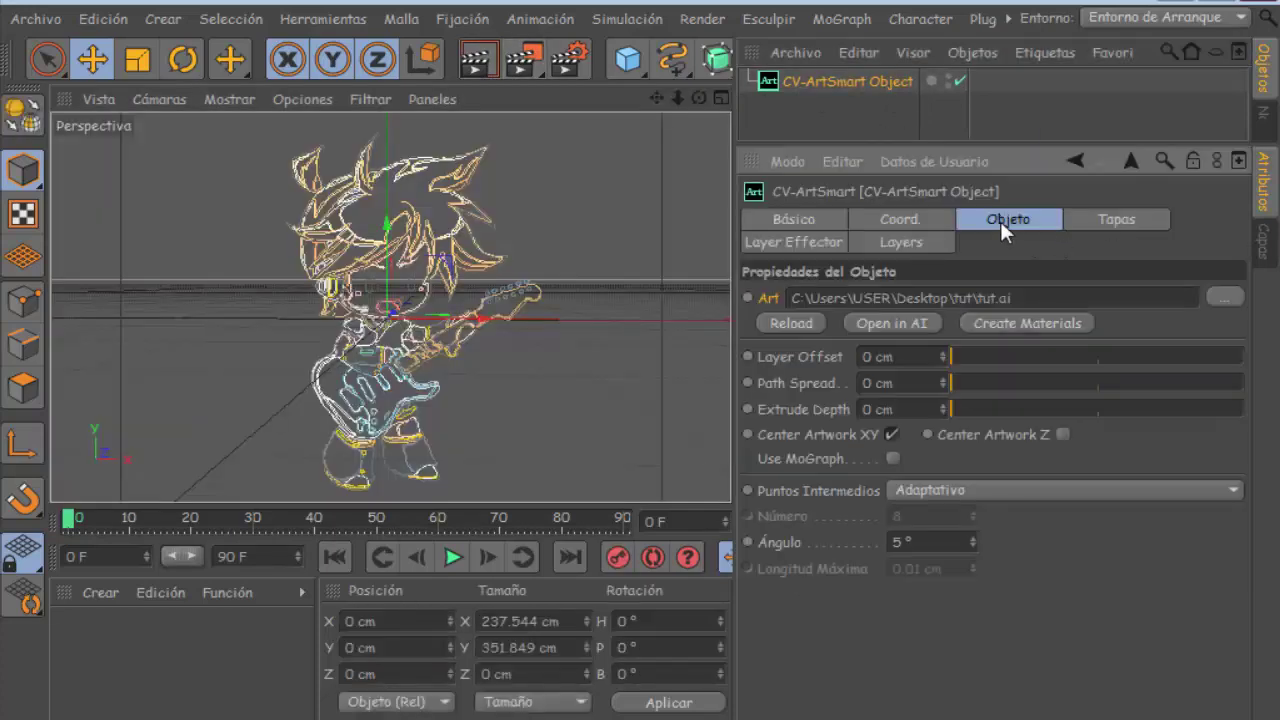
# Step: Give the artwork a 1 cm extrusion depth and render it from several angles
pyautogui.click(948, 409)
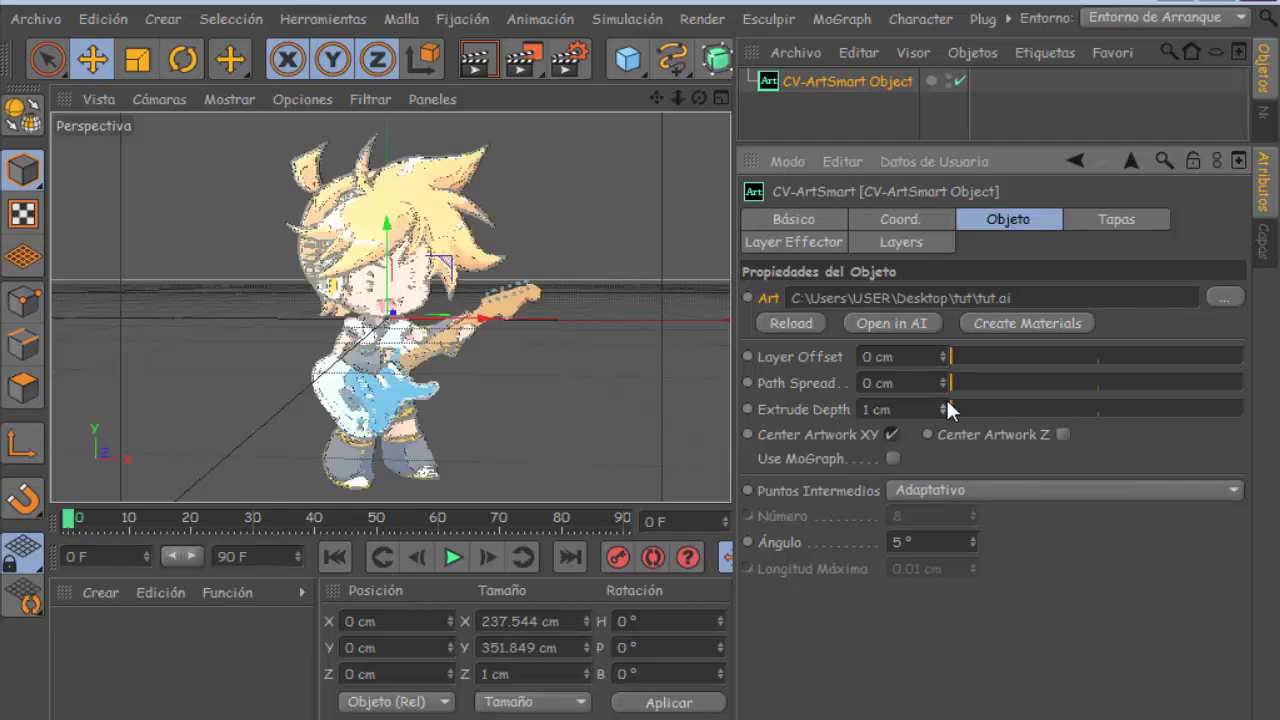
pyautogui.click(480, 56)
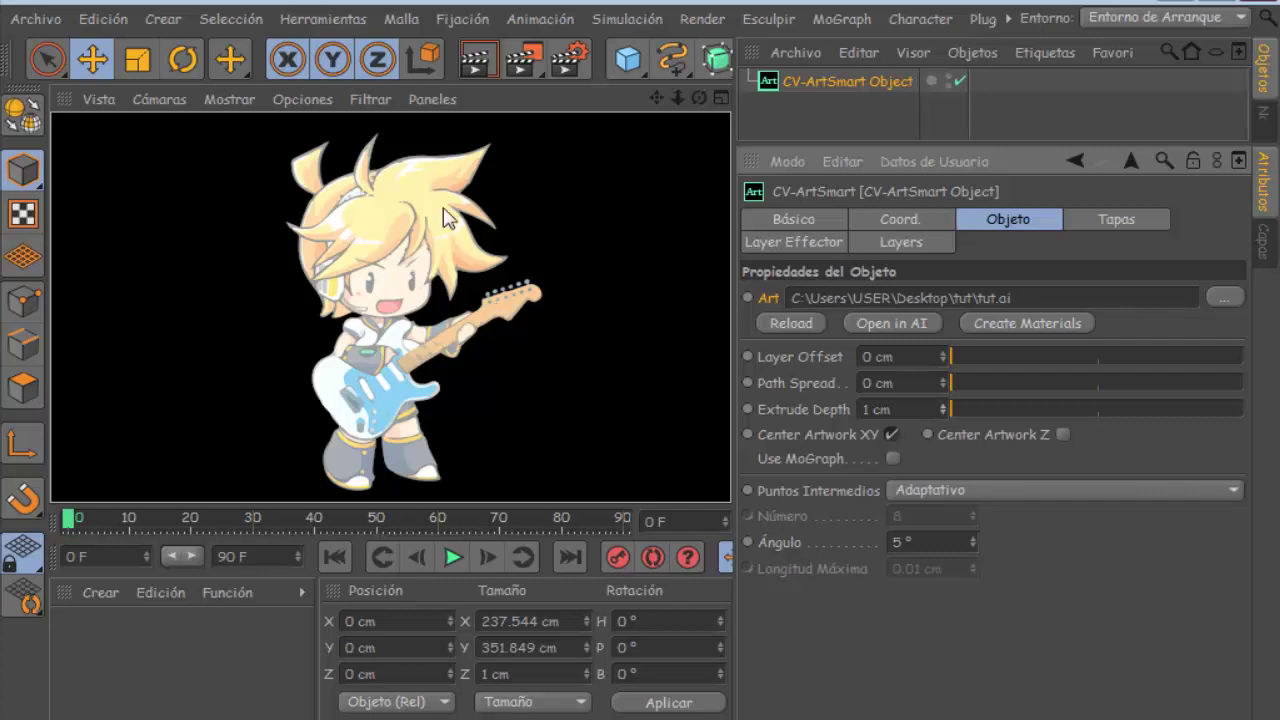
pyautogui.click(559, 187)
pyautogui.moveTo(696, 106); pyautogui.dragTo(731, 139)
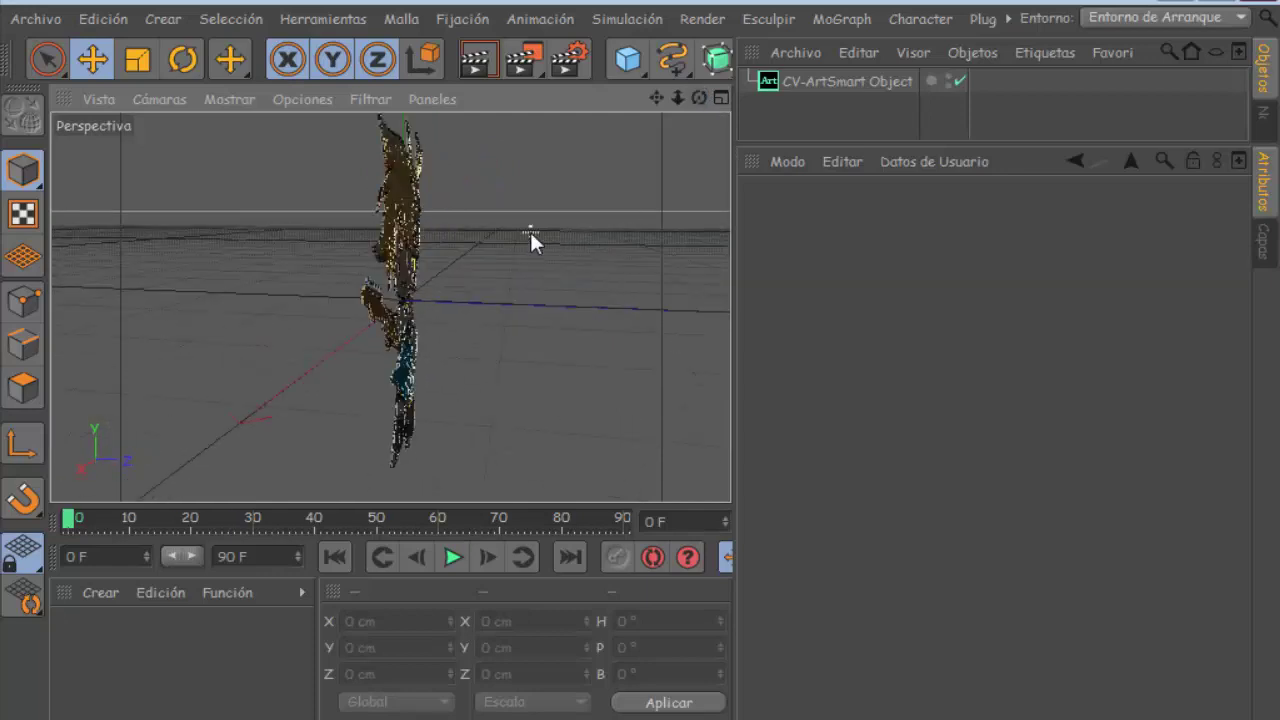
pyautogui.moveTo(698, 98); pyautogui.dragTo(656, 95)
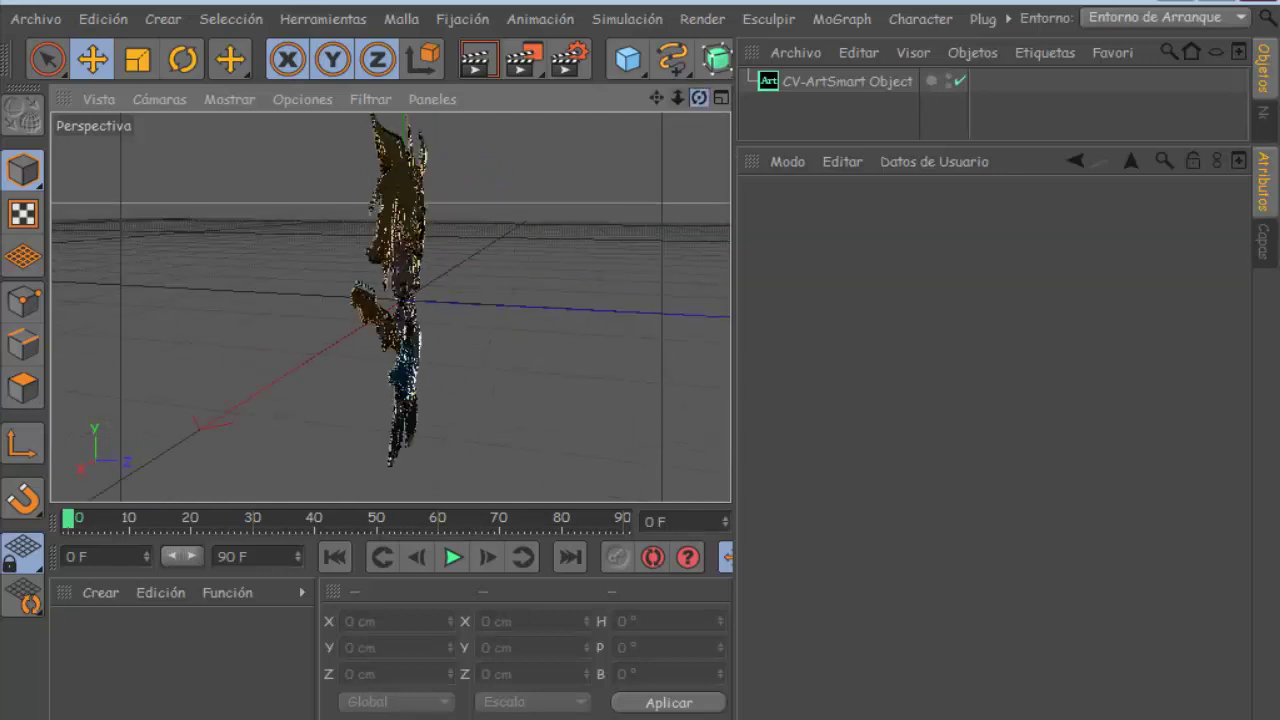
pyautogui.click(477, 66)
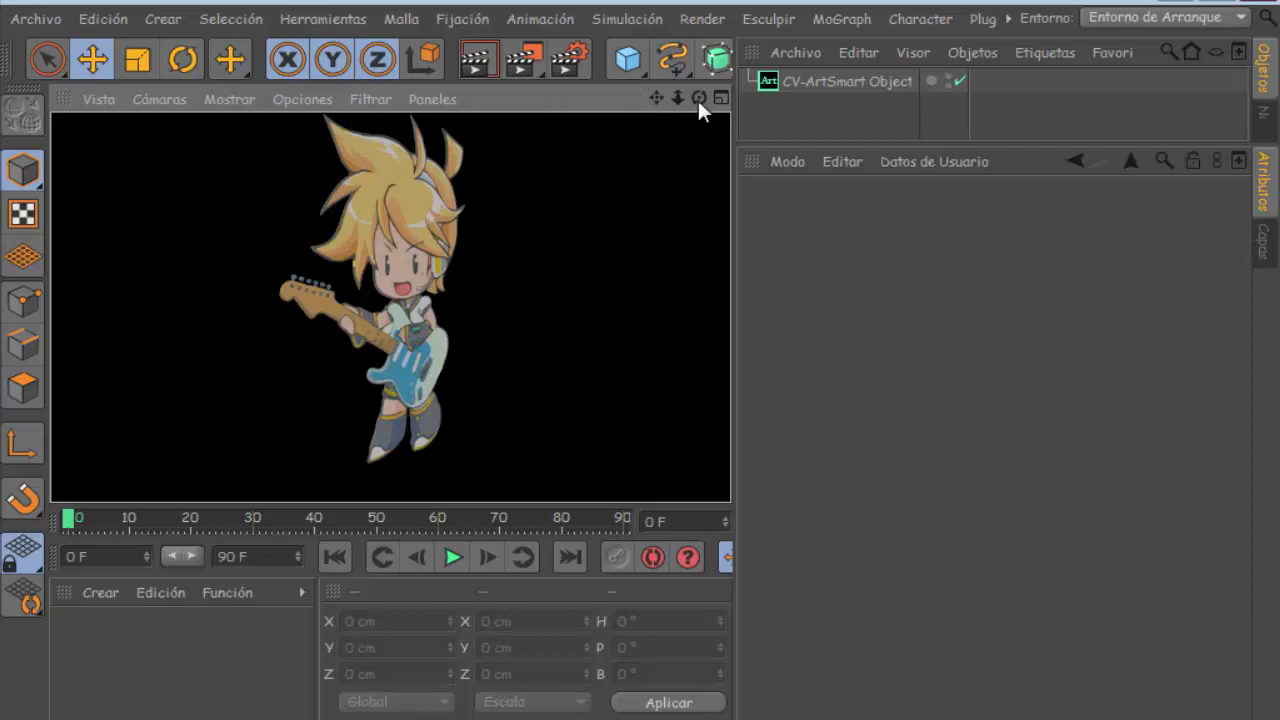
pyautogui.moveTo(698, 98); pyautogui.dragTo(660, 98)
# Step: Try a 201 cm Extrude Depth, render it, then reset the depth to 1 cm
pyautogui.click(875, 80)
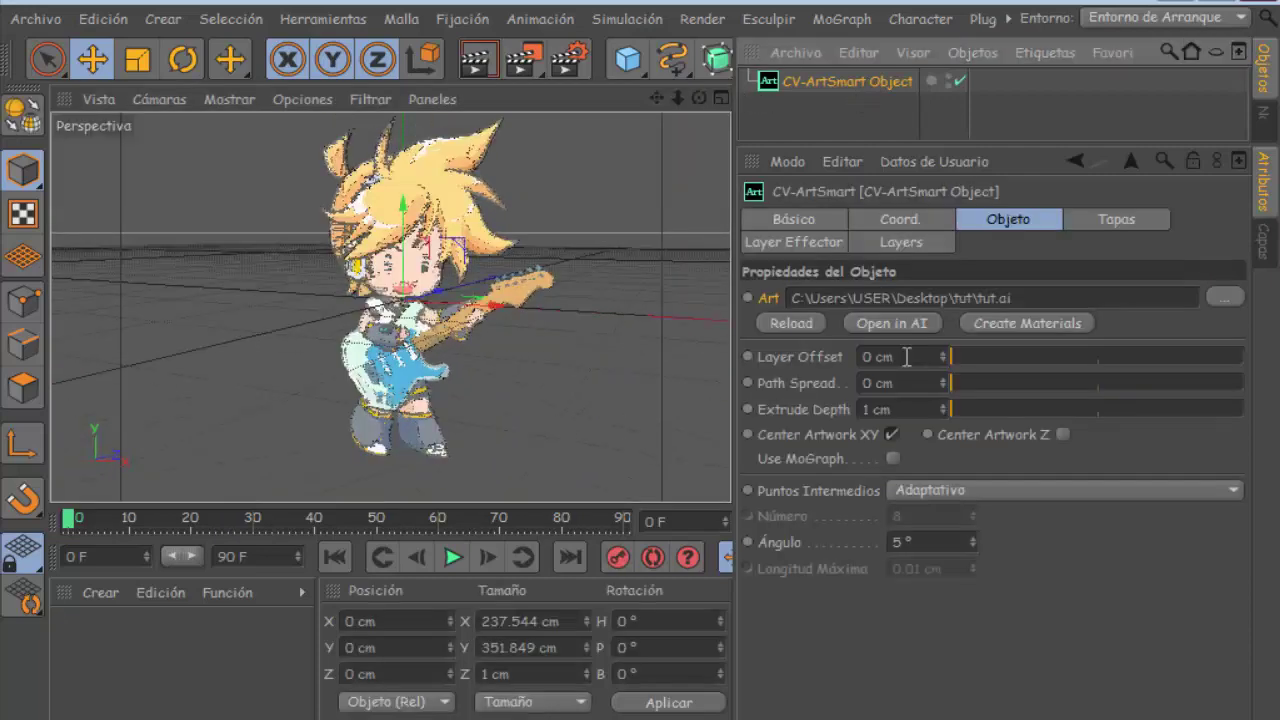
pyautogui.moveTo(948, 405); pyautogui.dragTo(1018, 400)
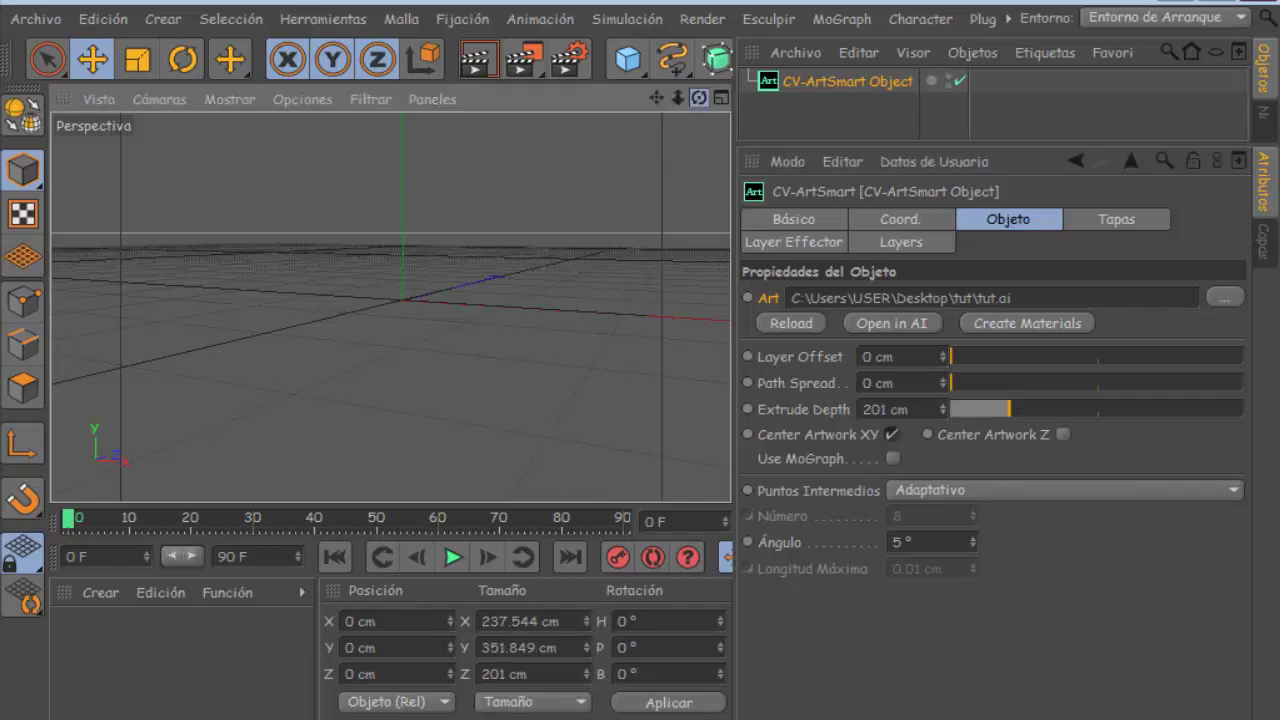
pyautogui.moveTo(698, 98); pyautogui.dragTo(676, 96)
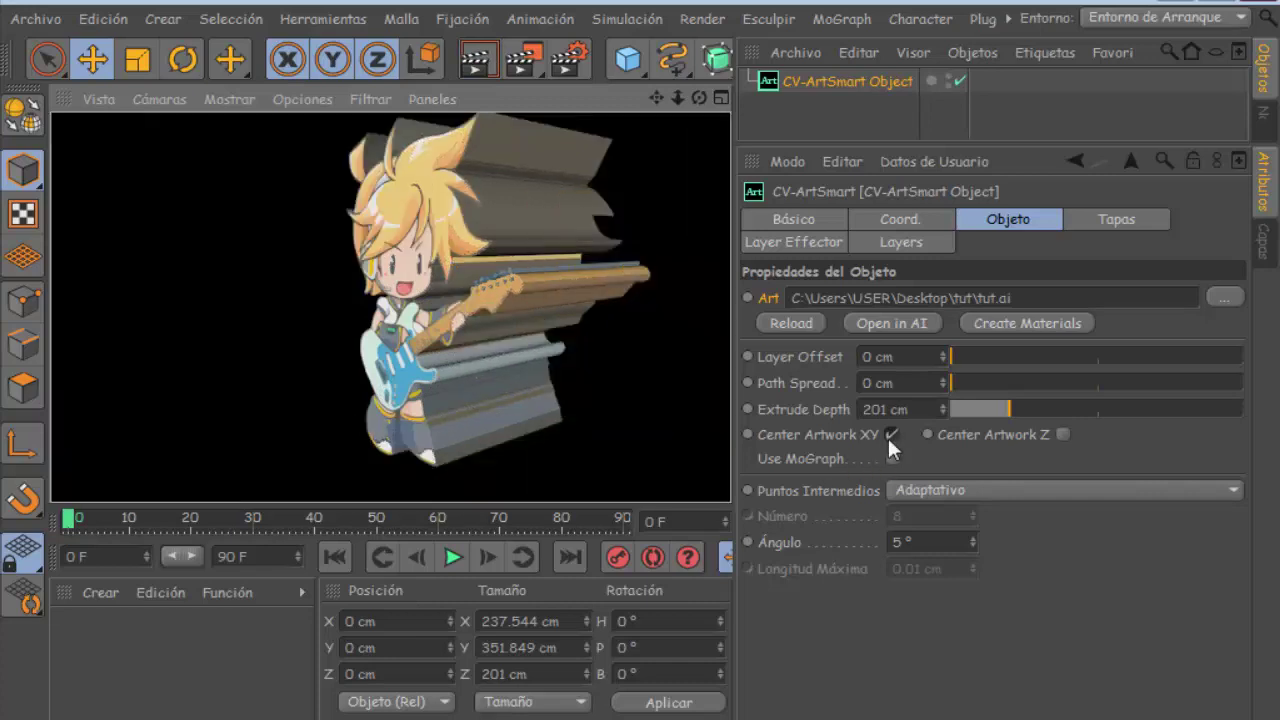
pyautogui.click(885, 409)
pyautogui.write('1')
pyautogui.press('Return')
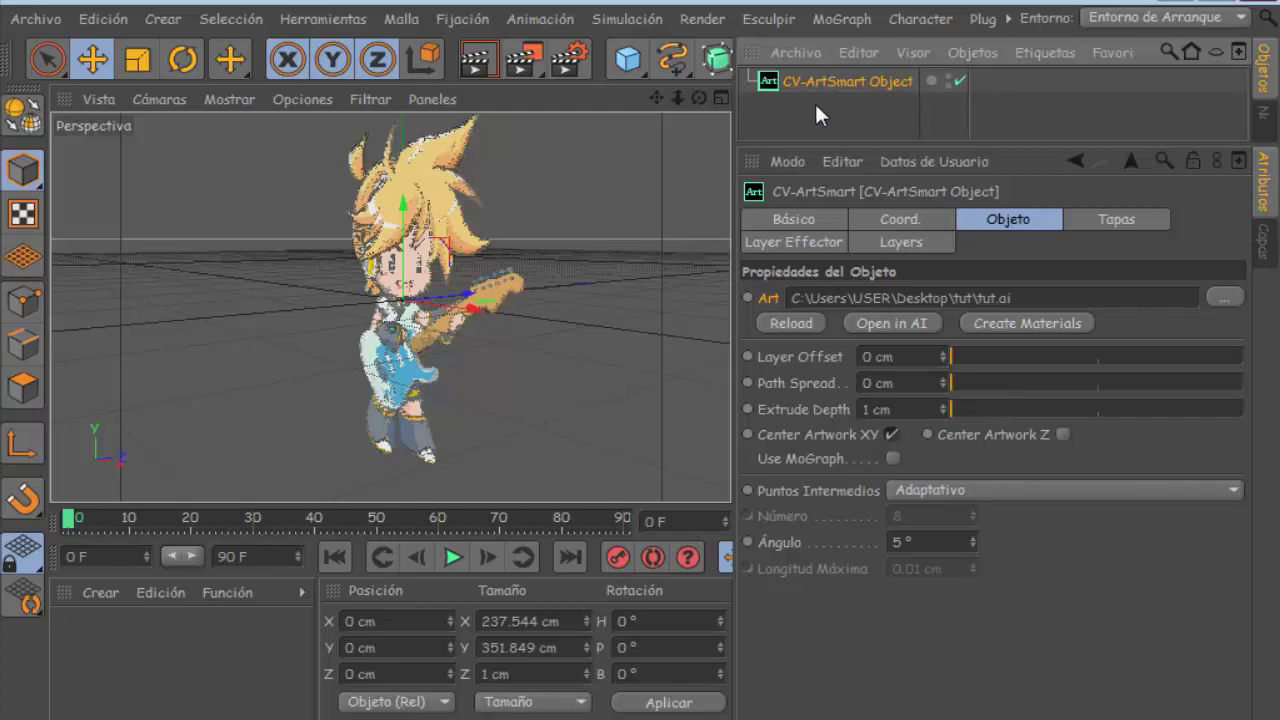
# Step: Duplicate the ArtSmart object, set the copy's Extrude Depth to 50 cm, and make it editable
pyautogui.keyDown('ctrl'); pyautogui.moveTo(836, 97); pyautogui.dragTo(834, 106); pyautogui.keyUp('ctrl')
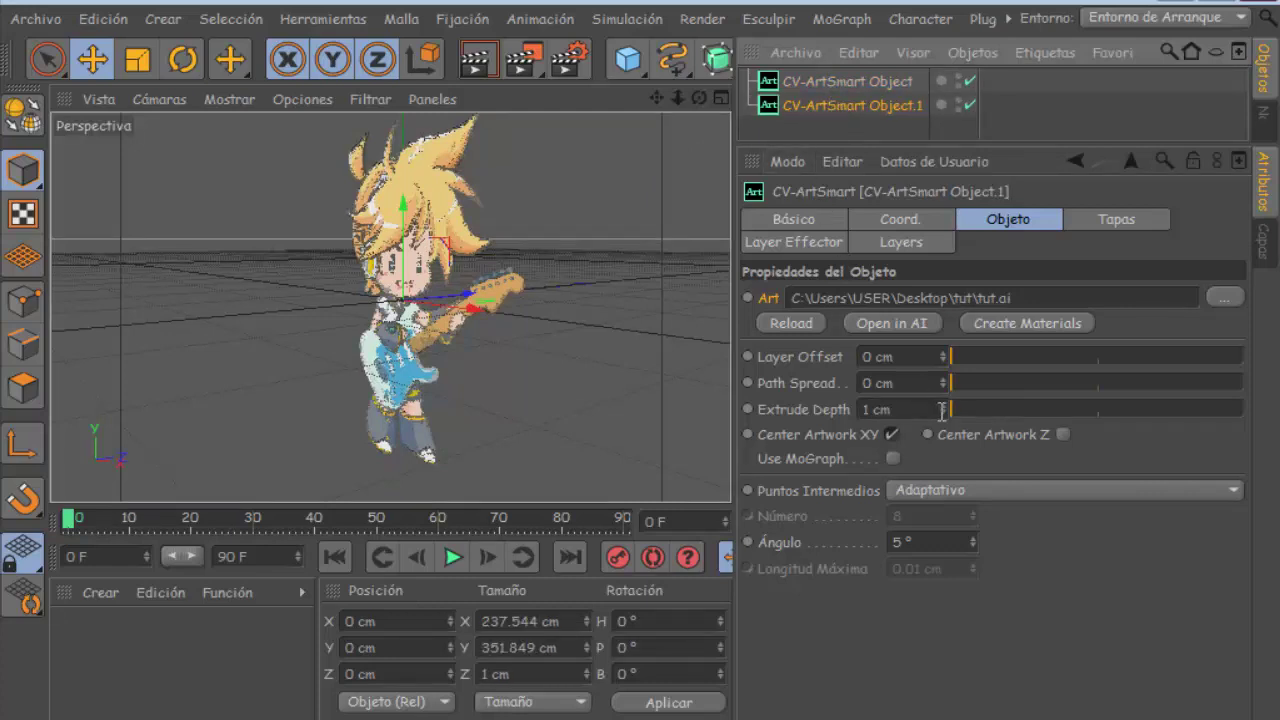
pyautogui.doubleClick(880, 409)
pyautogui.write('50')
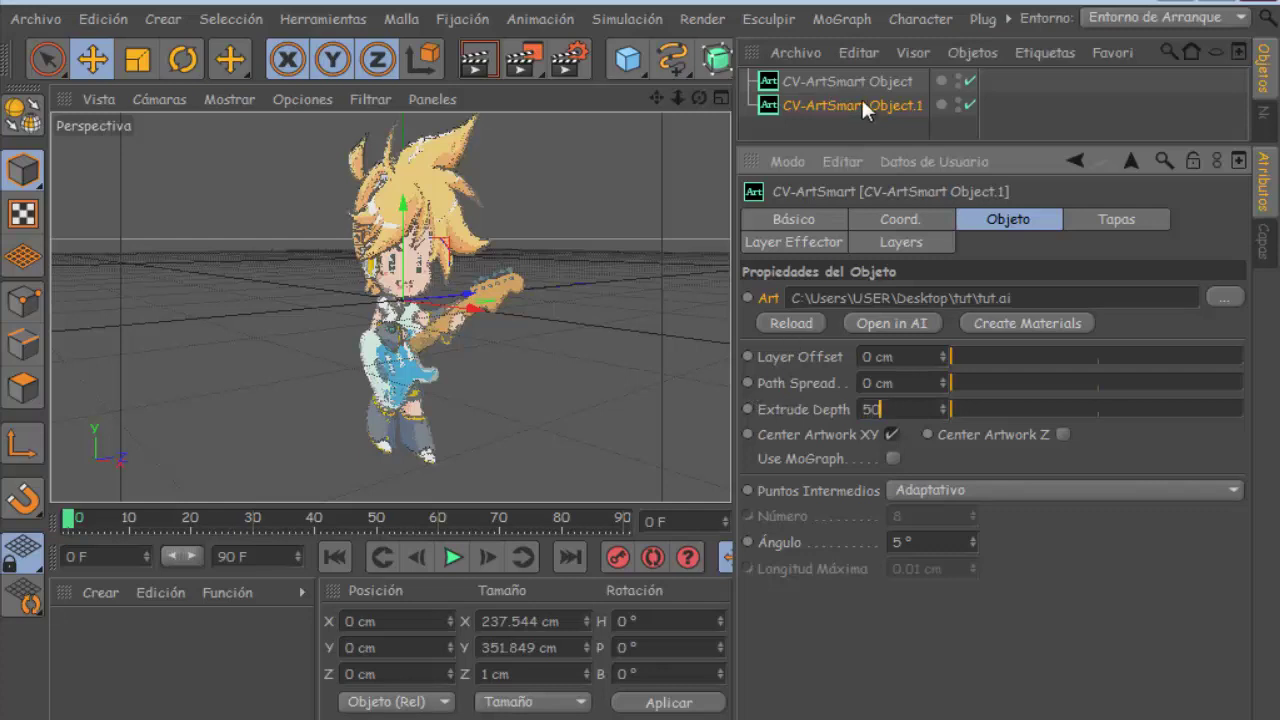
pyautogui.press('Return')
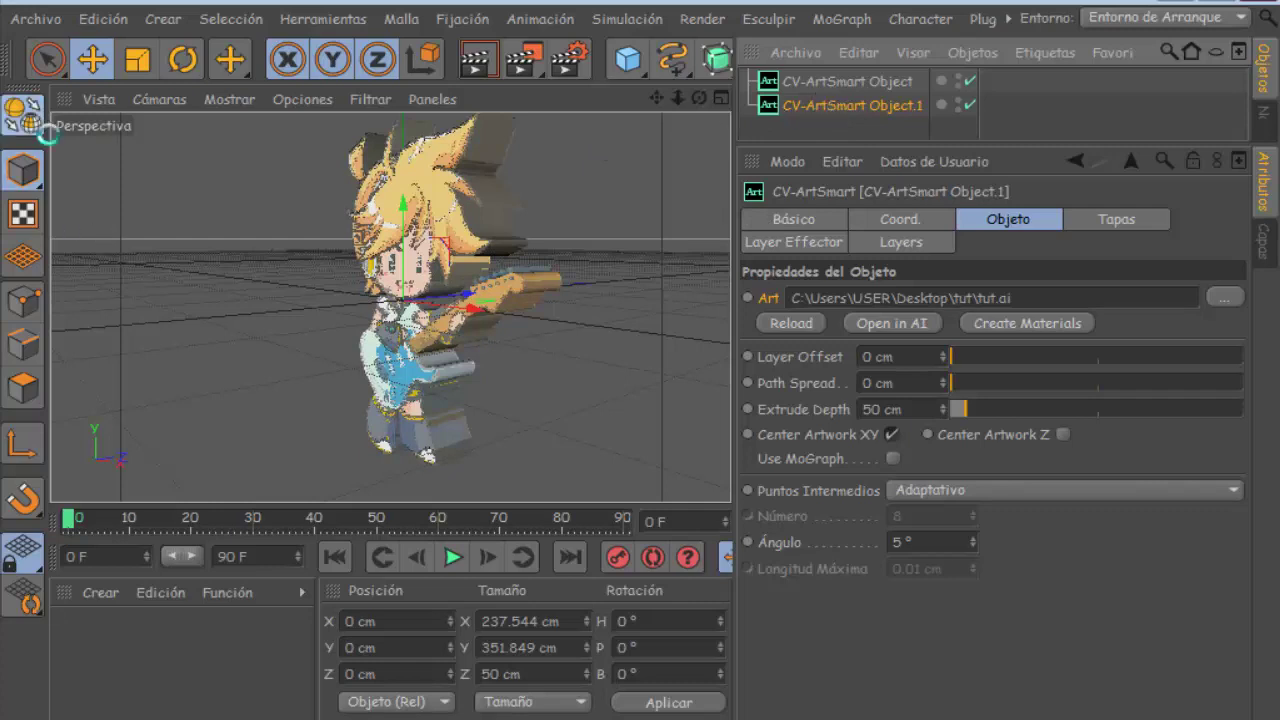
pyautogui.click(22, 115)
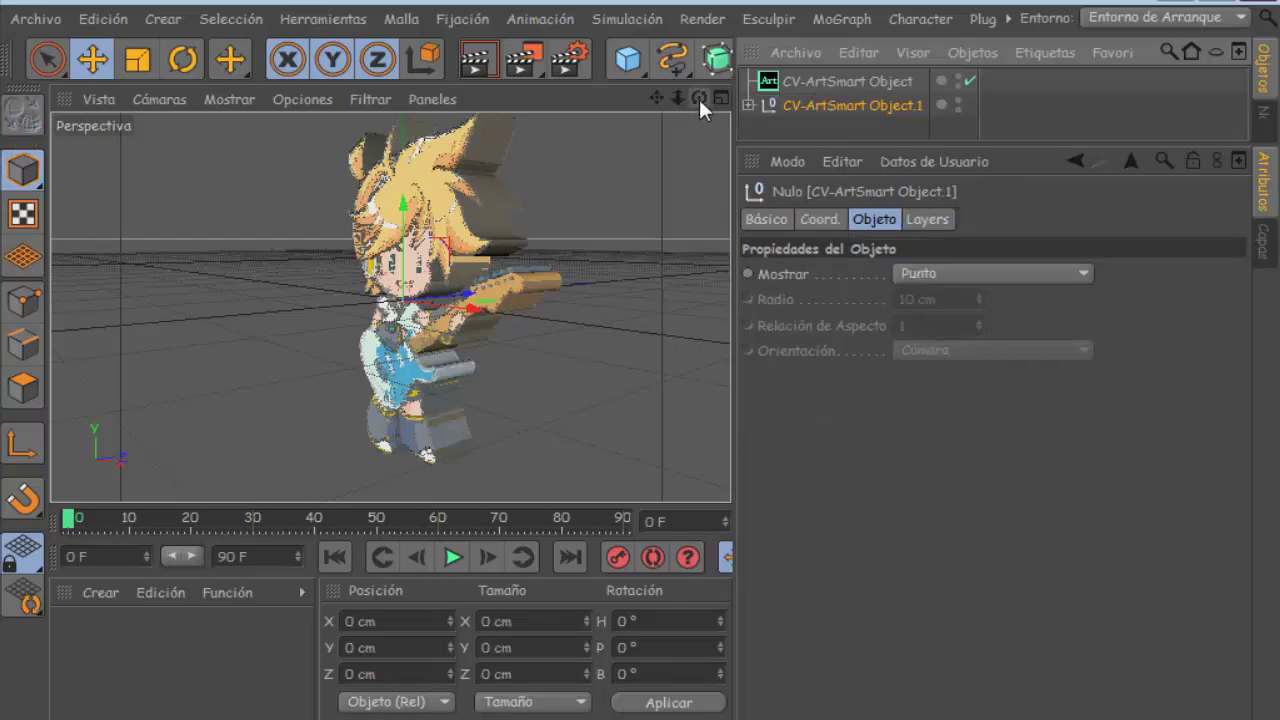
# Step: In a maximized, zoomed-in Right view, drag CV-ArtSmart Object.1 along Z to 0.487 cm
pyautogui.moveTo(698, 96); pyautogui.dragTo(727, 97)
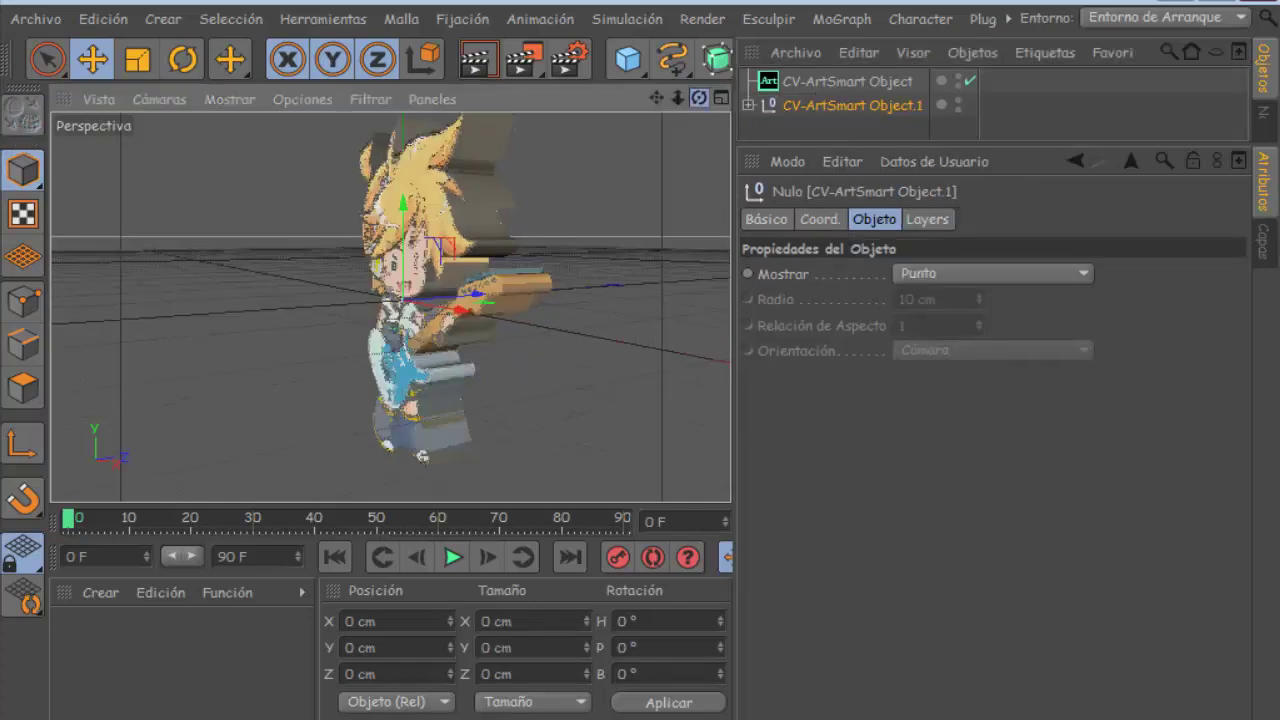
pyautogui.click(721, 97)
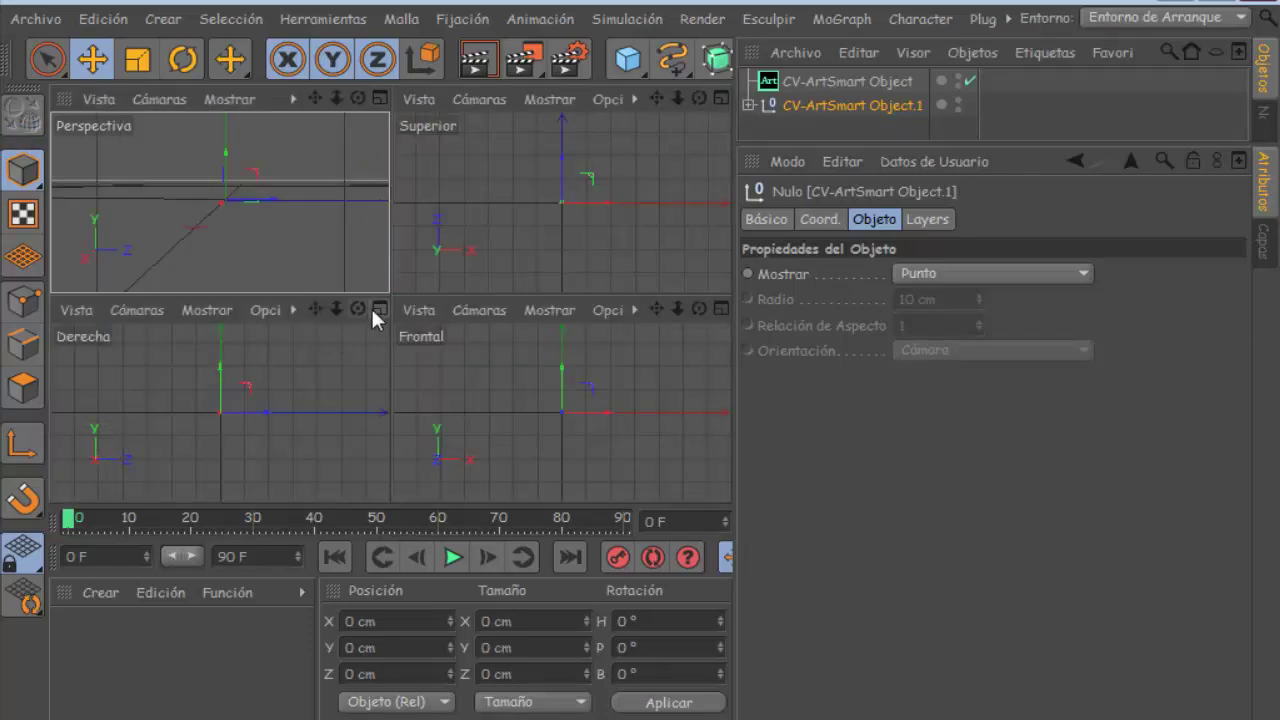
pyautogui.click(379, 310)
pyautogui.scroll(2, 470, 290)
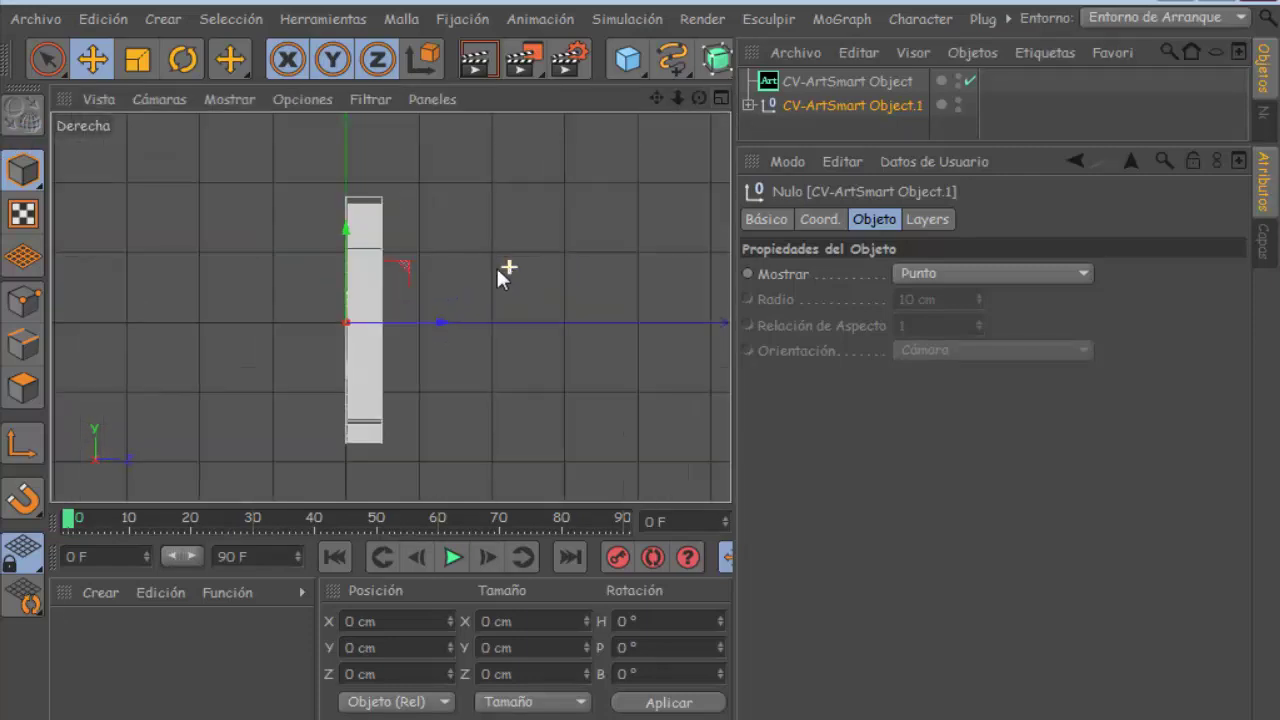
pyautogui.scroll(2, 440, 300)
pyautogui.scroll(2, 360, 350)
pyautogui.scroll(2, 357, 345)
pyautogui.scroll(2, 357, 343)
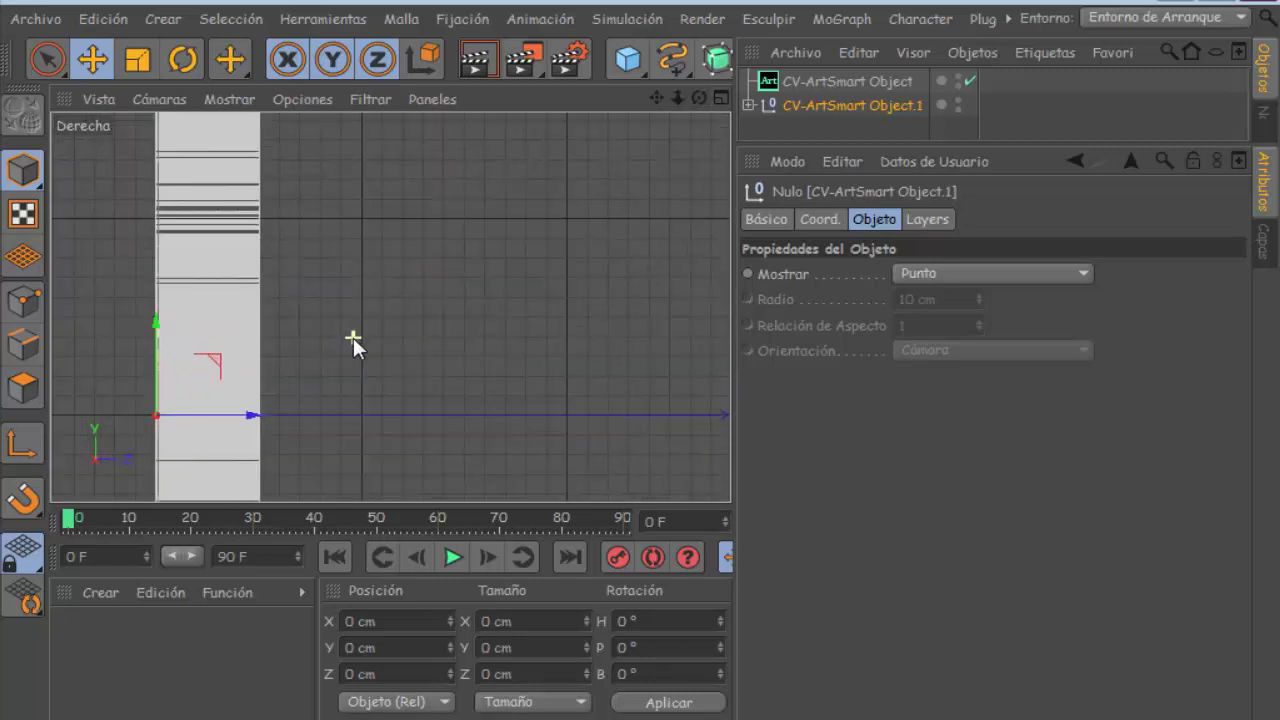
pyautogui.scroll(2, 357, 343)
pyautogui.moveTo(655, 100); pyautogui.dragTo(790, 100)
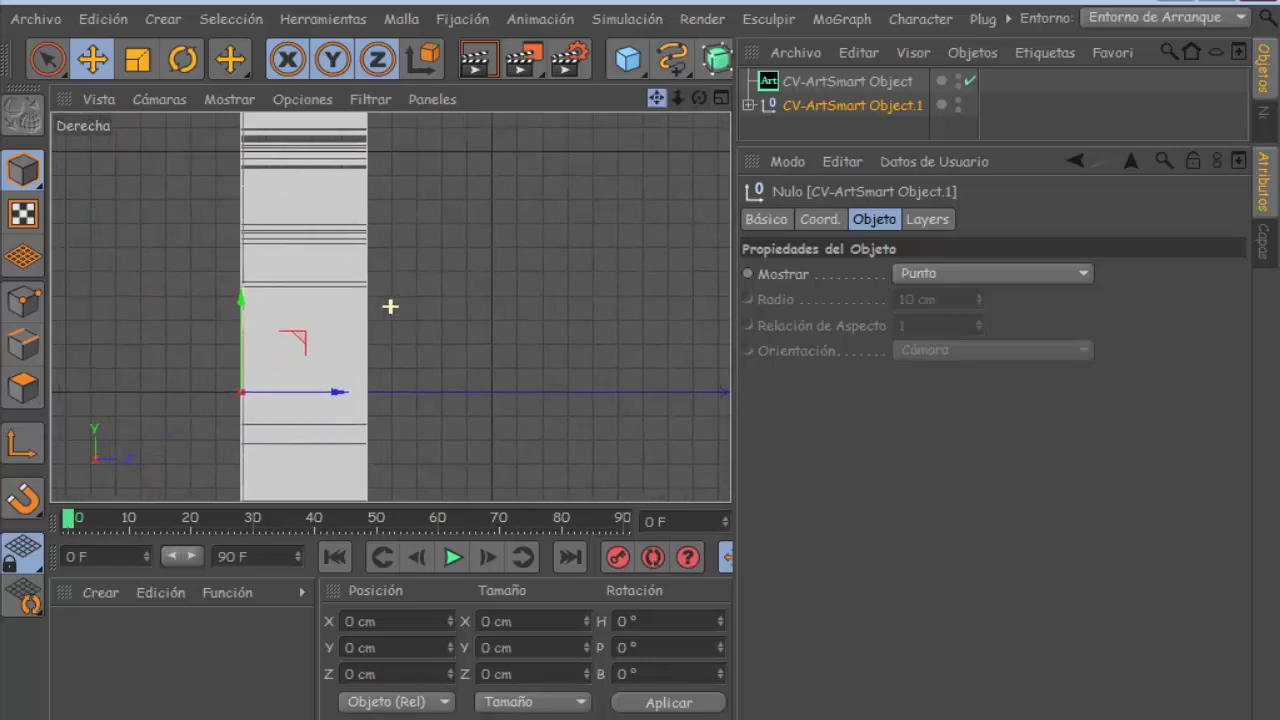
pyautogui.scroll(1, 177, 341)
pyautogui.scroll(2, 183, 367)
pyautogui.scroll(2, 190, 366)
pyautogui.scroll(1, 290, 355)
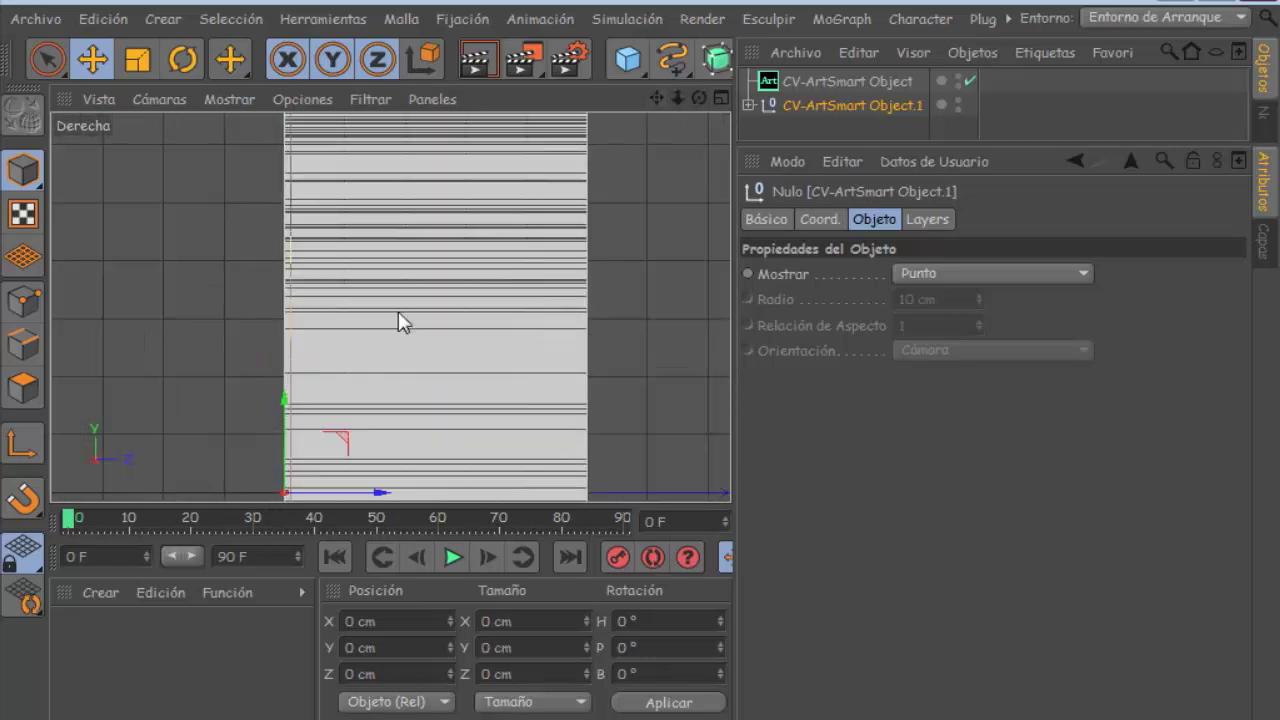
pyautogui.moveTo(659, 97); pyautogui.dragTo(661, 20)
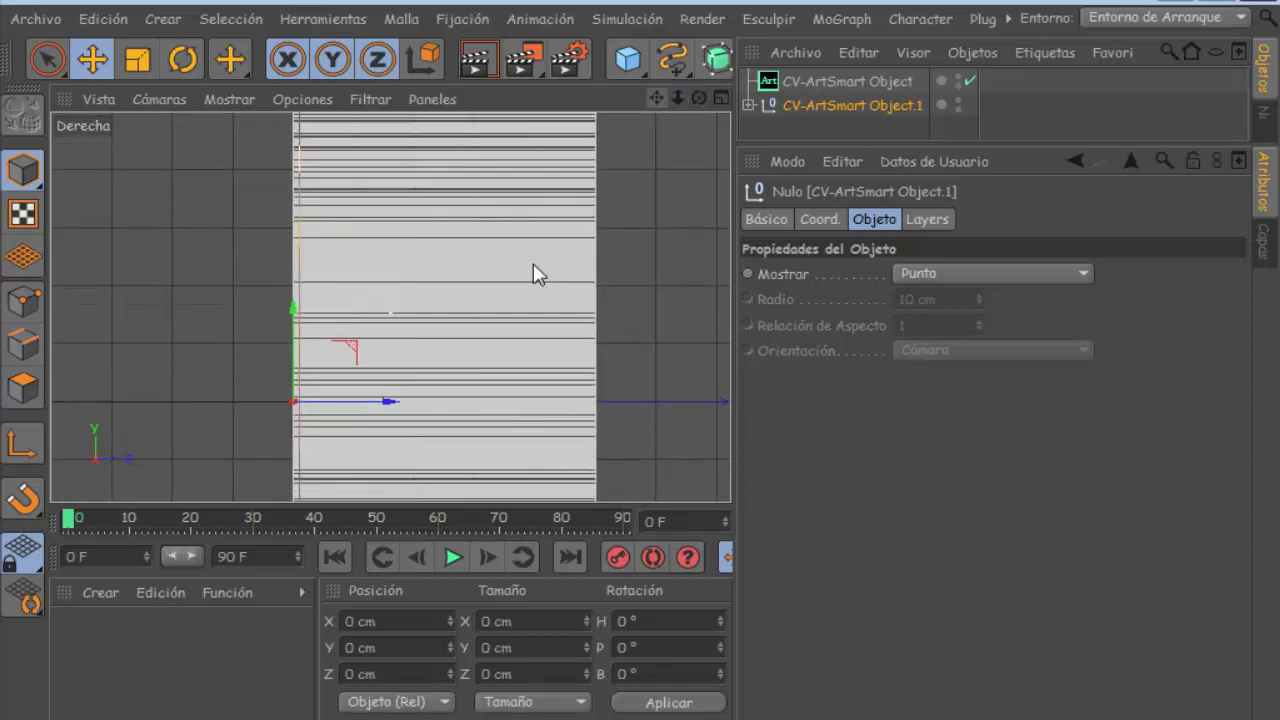
pyautogui.scroll(1, 380, 423)
pyautogui.scroll(2, 368, 400)
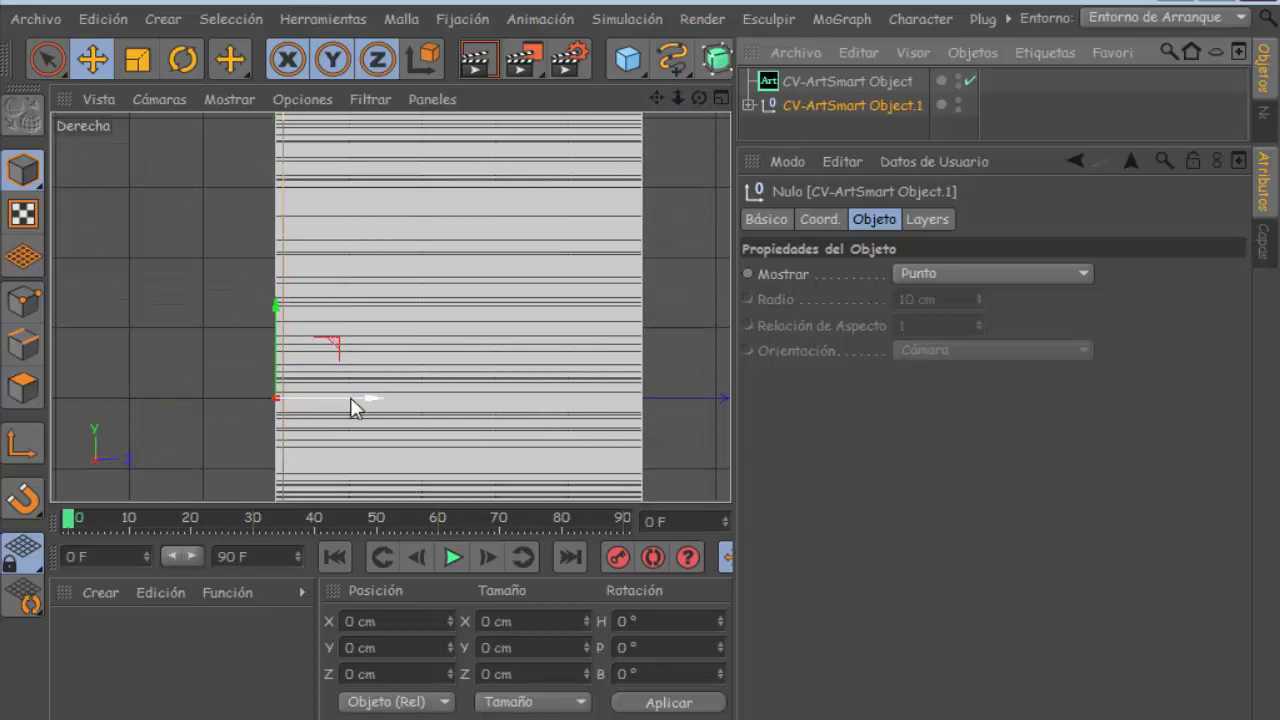
pyautogui.scroll(1, 294, 428)
pyautogui.scroll(1, 294, 428)
pyautogui.scroll(1, 286, 429)
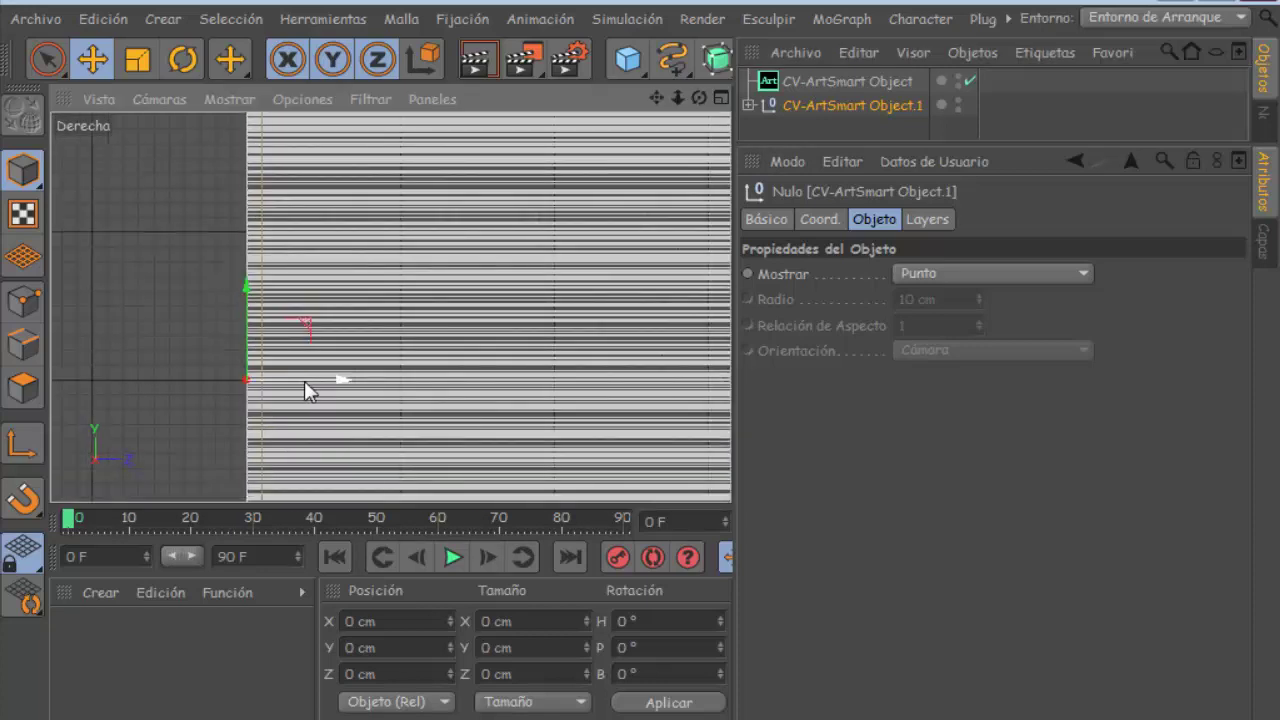
pyautogui.moveTo(309, 391); pyautogui.dragTo(310, 388)
pyautogui.moveTo(229, 349)
pyautogui.keyDown('alt'); pyautogui.mouseDown(button='middle')
pyautogui.moveTo(294, 329)
pyautogui.moveTo(183, 373)
pyautogui.mouseUp(button='middle'); pyautogui.keyUp('alt')
# Step: Return to the maximized Perspective view and select the original flat artwork object
pyautogui.click(717, 96)
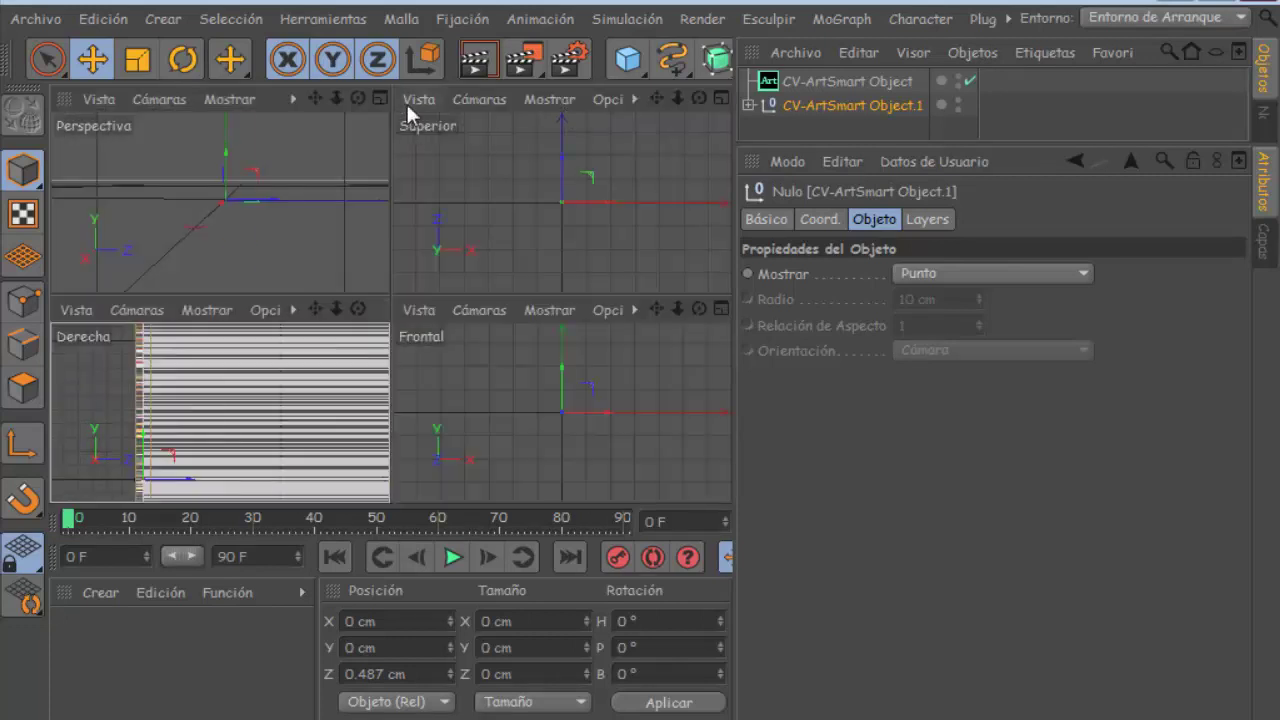
pyautogui.click(383, 94)
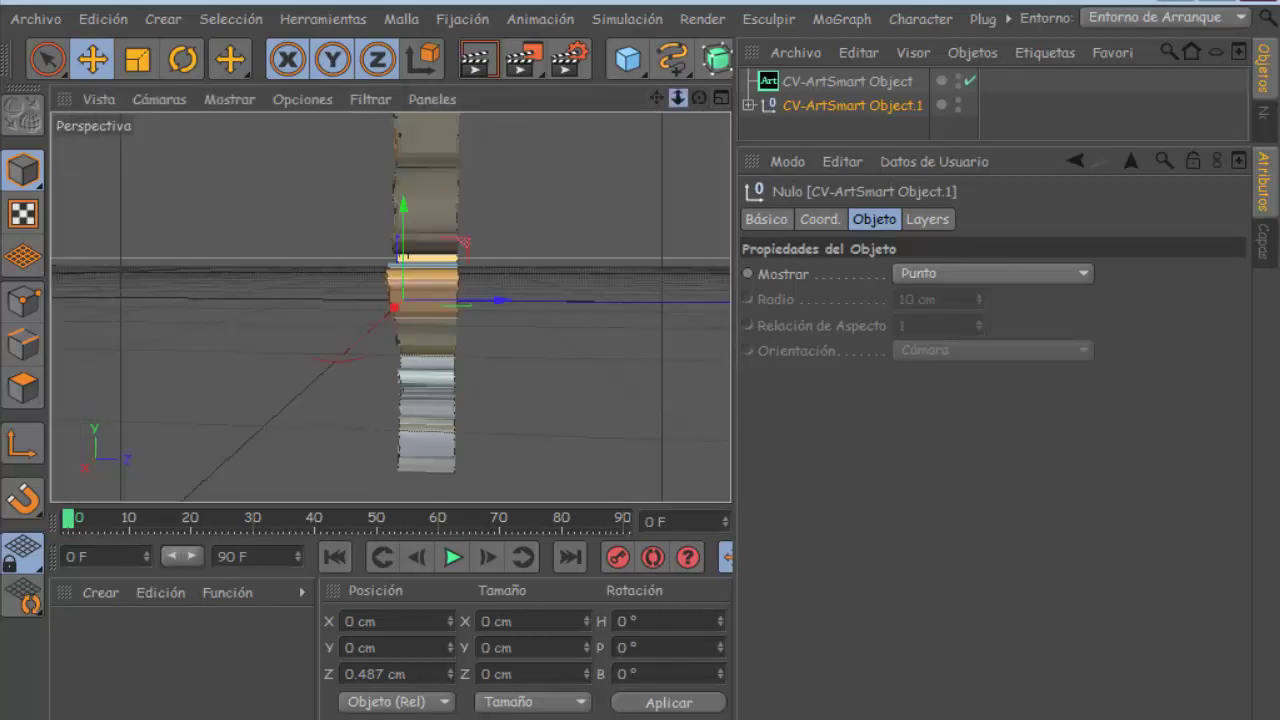
pyautogui.scroll(-5, 400, 300)
pyautogui.scroll(2, 400, 300)
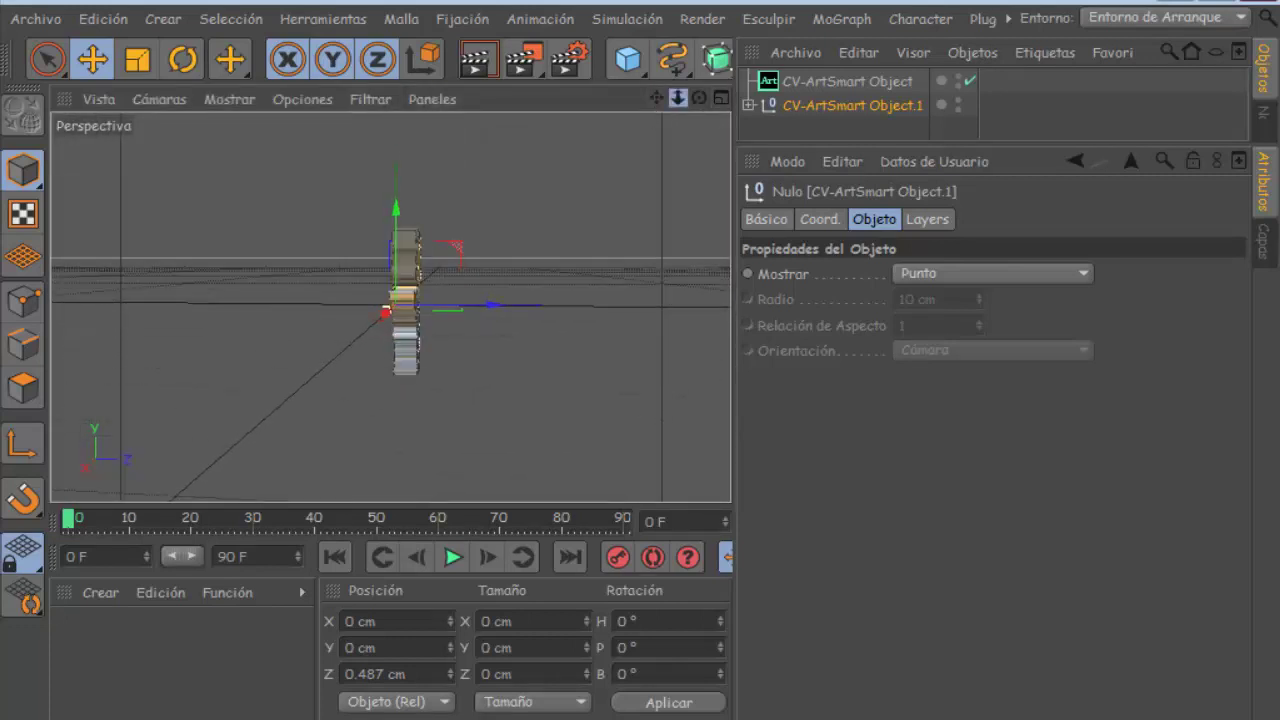
pyautogui.scroll(3, 400, 300)
pyautogui.click(826, 80)
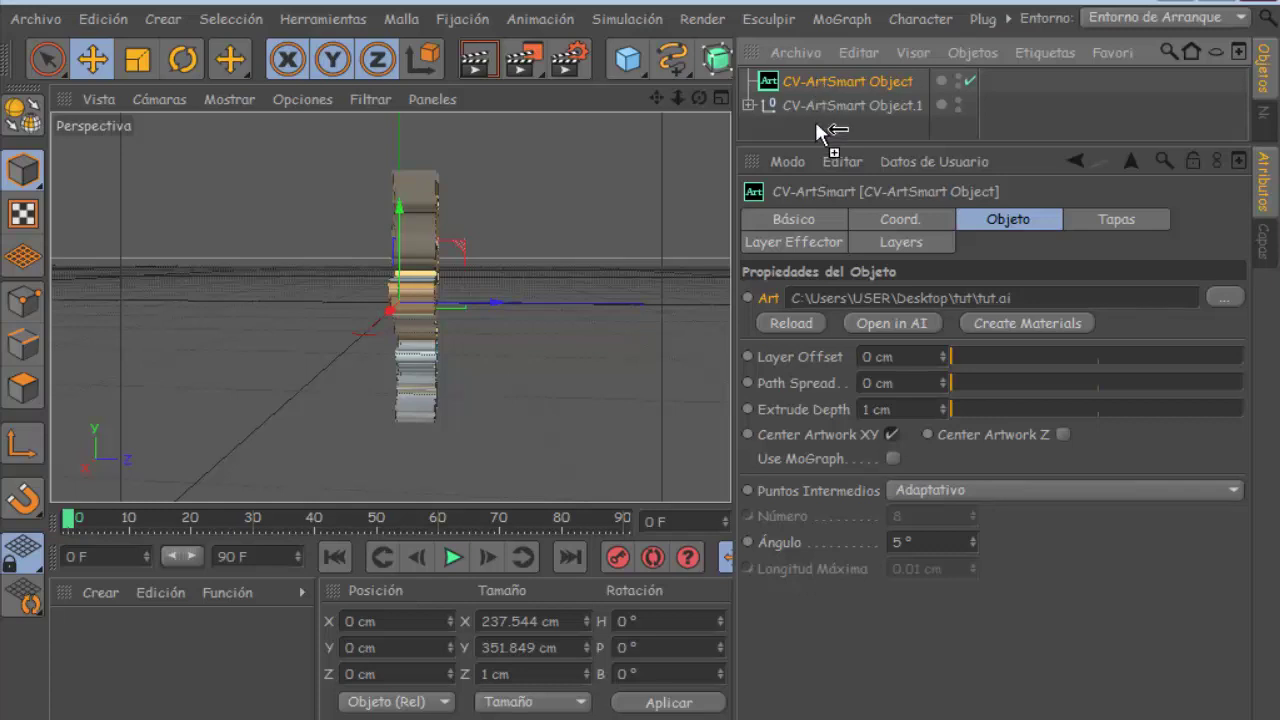
# Step: Duplicate the flat artwork as CV-ArtSmart Object.2 and frame it in the maximized Right view
pyautogui.keyDown('ctrl'); pyautogui.moveTo(815, 121); pyautogui.dragTo(815, 125); pyautogui.keyUp('ctrl')
pyautogui.click(720, 98)
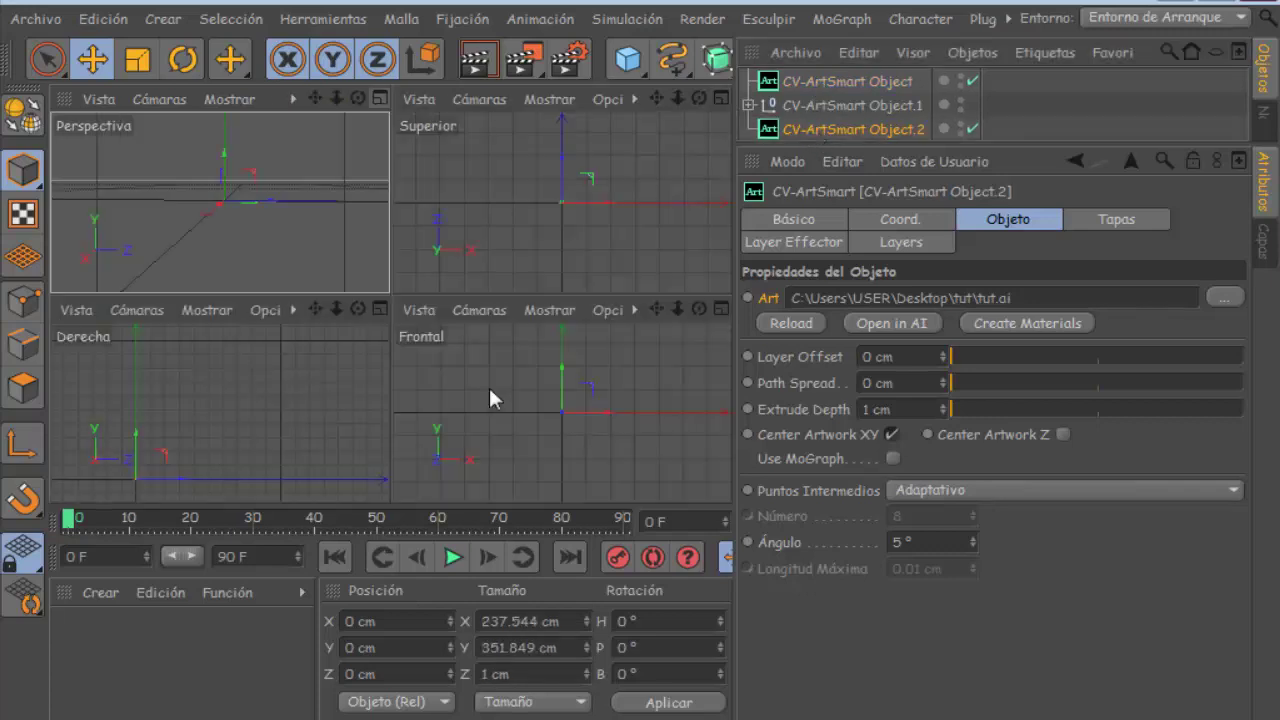
pyautogui.click(378, 307)
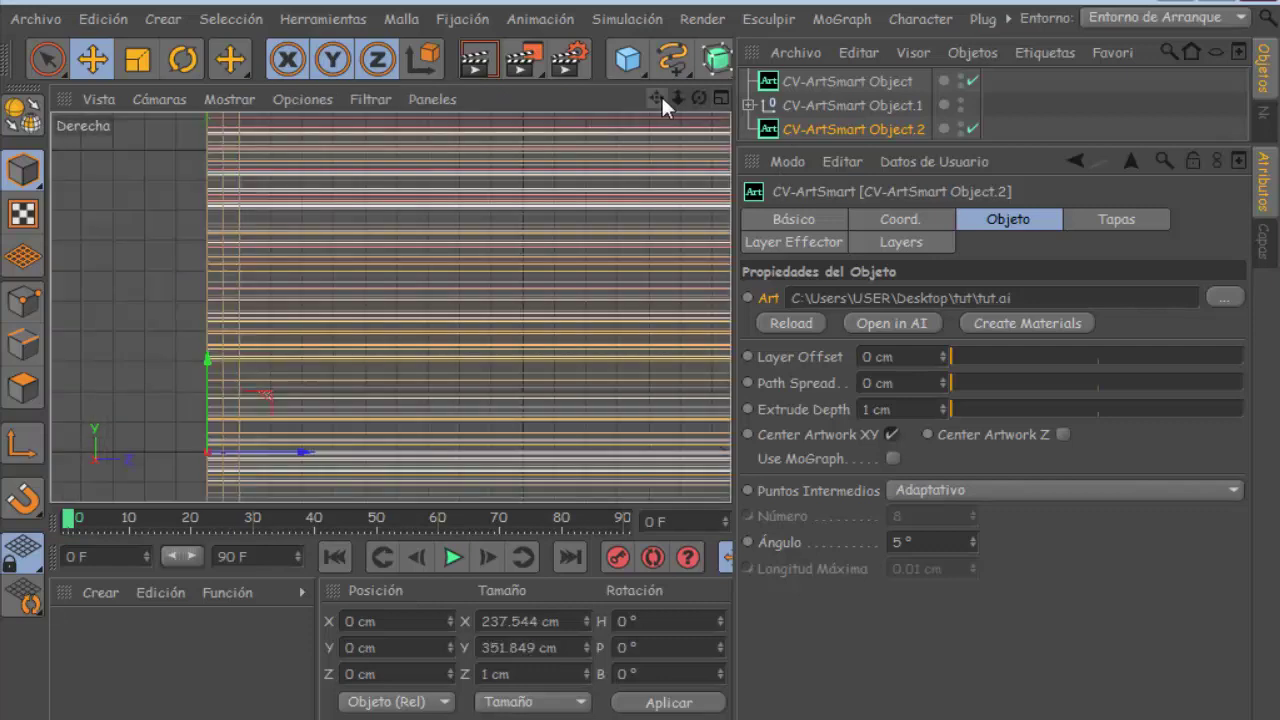
pyautogui.moveTo(678, 98); pyautogui.dragTo(653, 125)
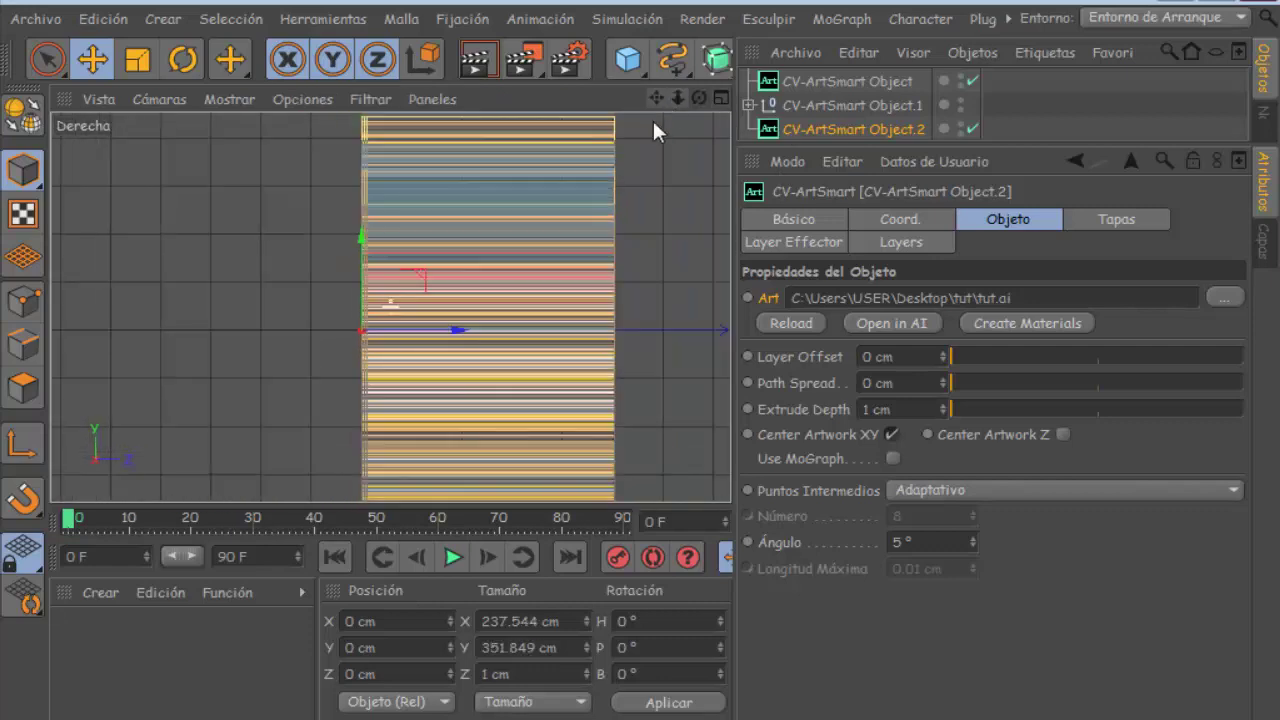
pyautogui.moveTo(656, 98); pyautogui.dragTo(566, 174)
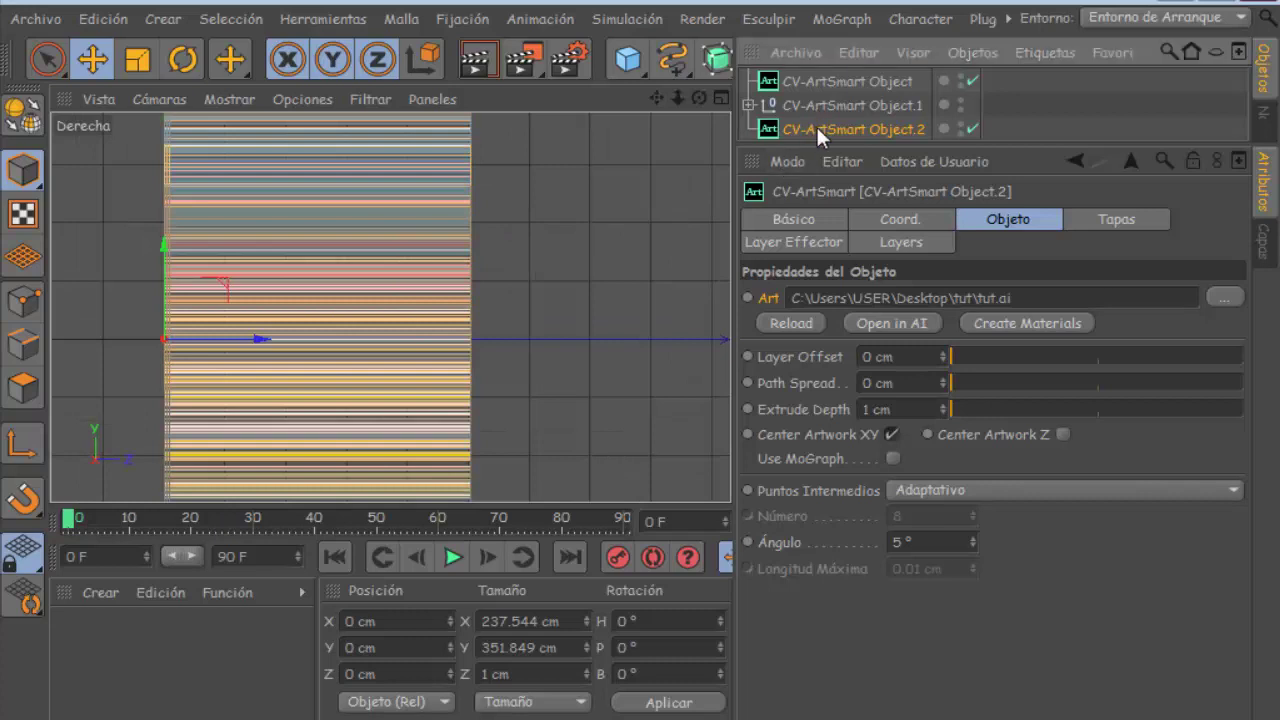
pyautogui.scroll(1, 529, 333)
pyautogui.scroll(1, 529, 334)
pyautogui.scroll(1, 529, 334)
pyautogui.scroll(-1, 529, 333)
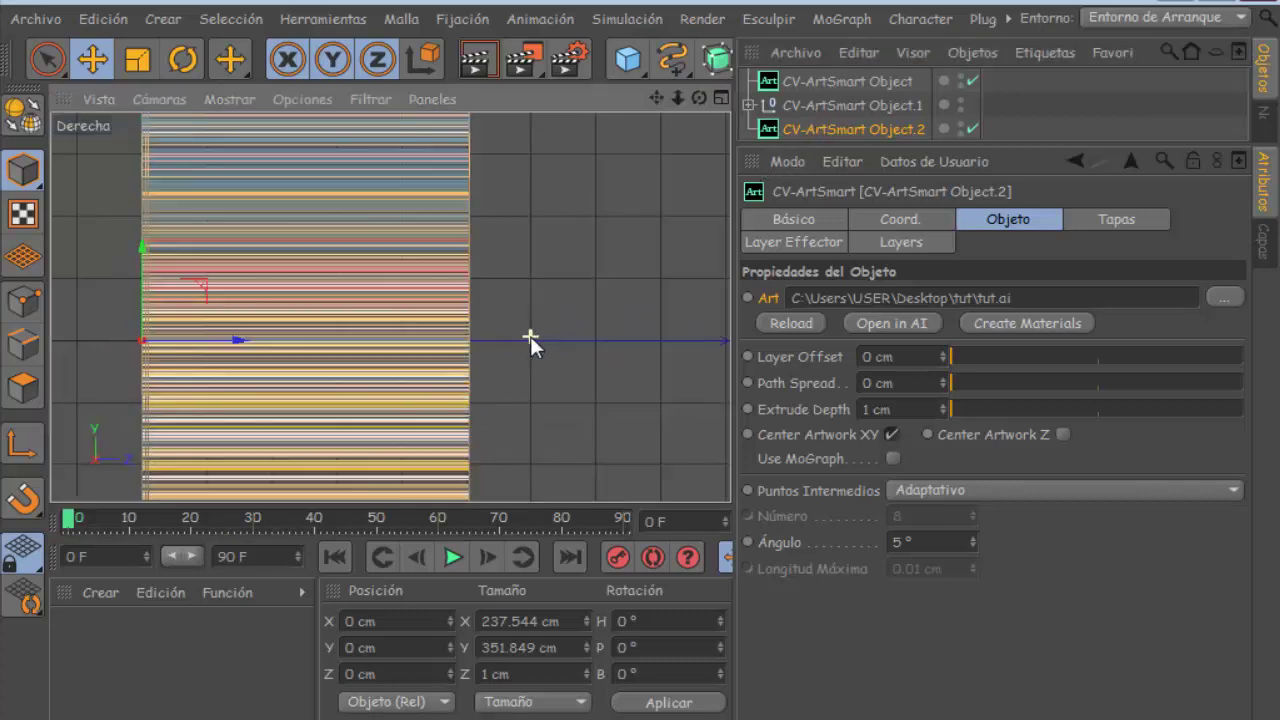
pyautogui.scroll(-2, 530, 336)
# Step: Move CV-ArtSmart Object.2 along Z to about 50.033 cm
pyautogui.moveTo(320, 342); pyautogui.dragTo(561, 341)
pyautogui.scroll(1, 559, 337)
pyautogui.scroll(1, 540, 355)
pyautogui.scroll(2, 500, 354)
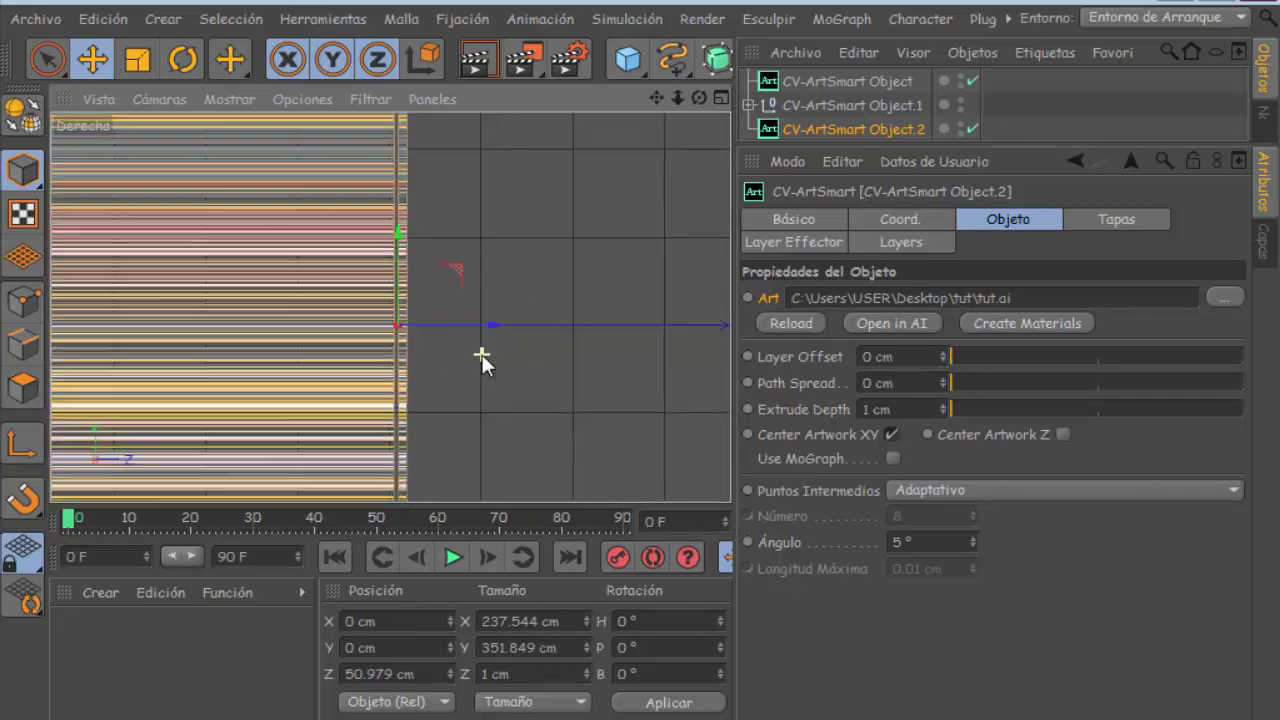
pyautogui.moveTo(441, 316); pyautogui.dragTo(439, 318)
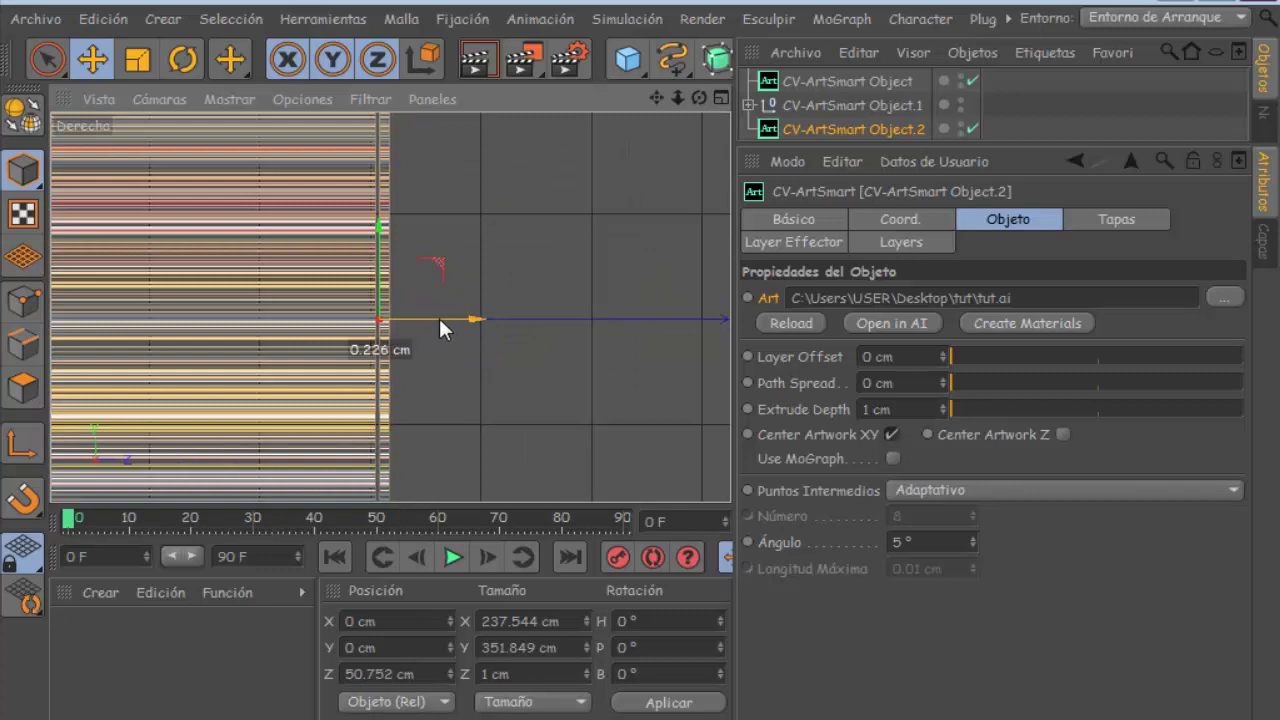
pyautogui.scroll(1, 357, 386)
pyautogui.scroll(1, 357, 386)
pyautogui.scroll(1, 410, 330)
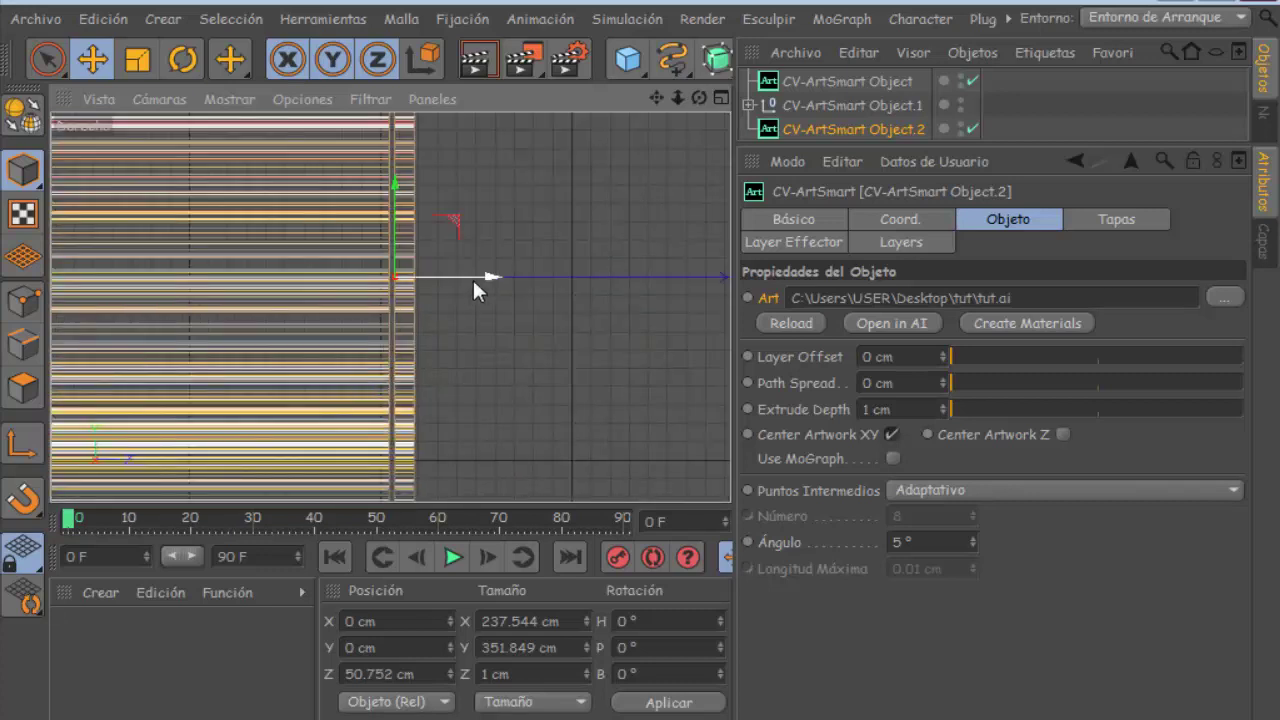
pyautogui.moveTo(472, 277); pyautogui.dragTo(459, 287)
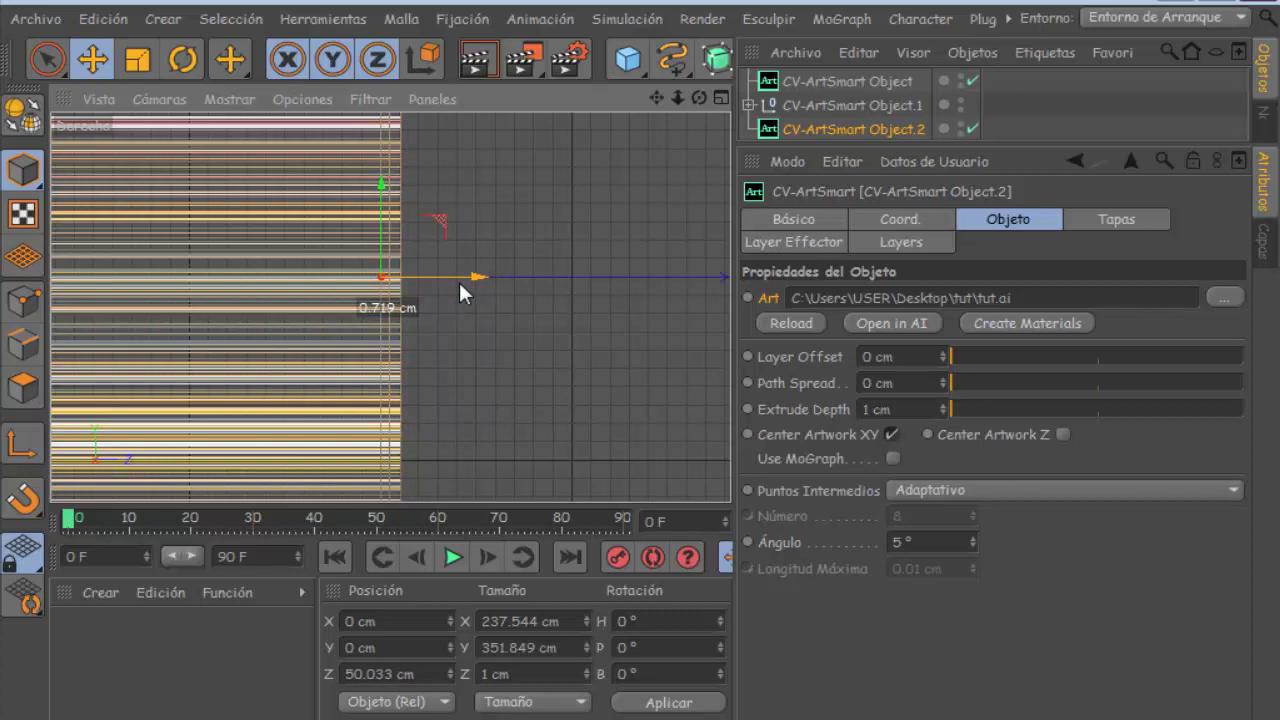
# Step: Maximize the Perspective view, orbit to face the guitarist, and render a viewport preview
pyautogui.click(719, 95)
pyautogui.click(388, 99)
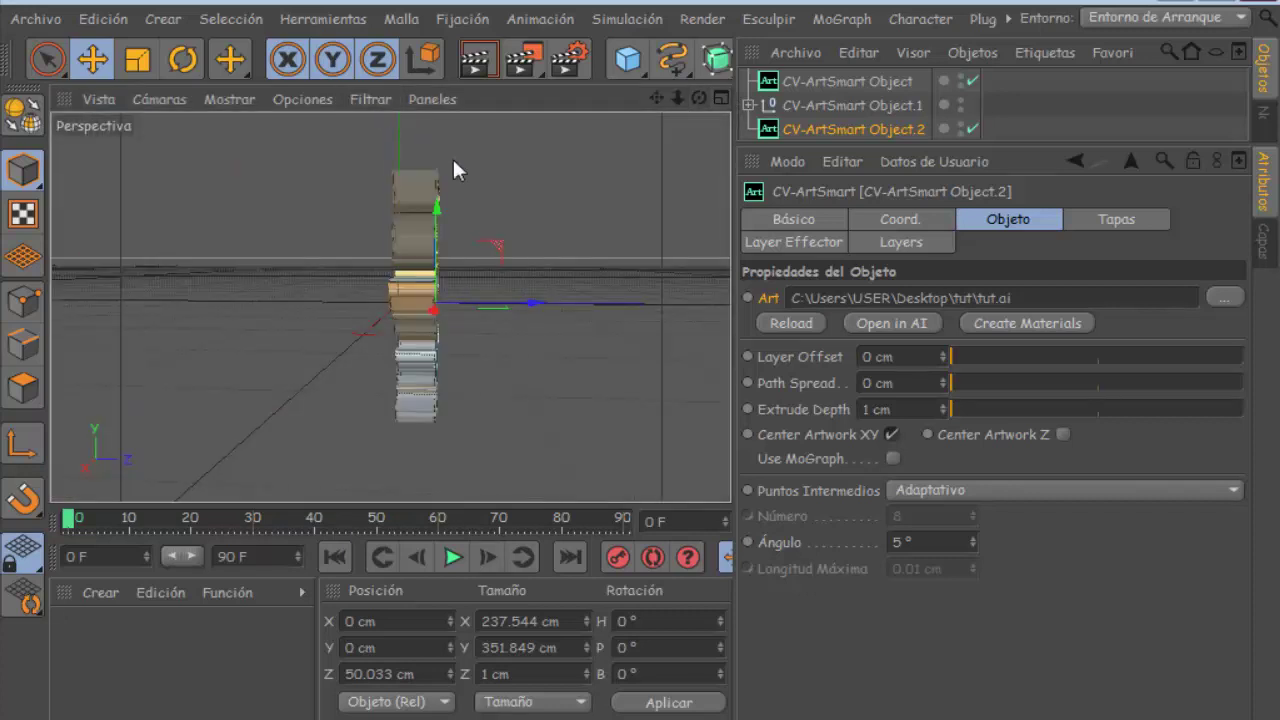
pyautogui.moveTo(700, 97); pyautogui.dragTo(700, 97)
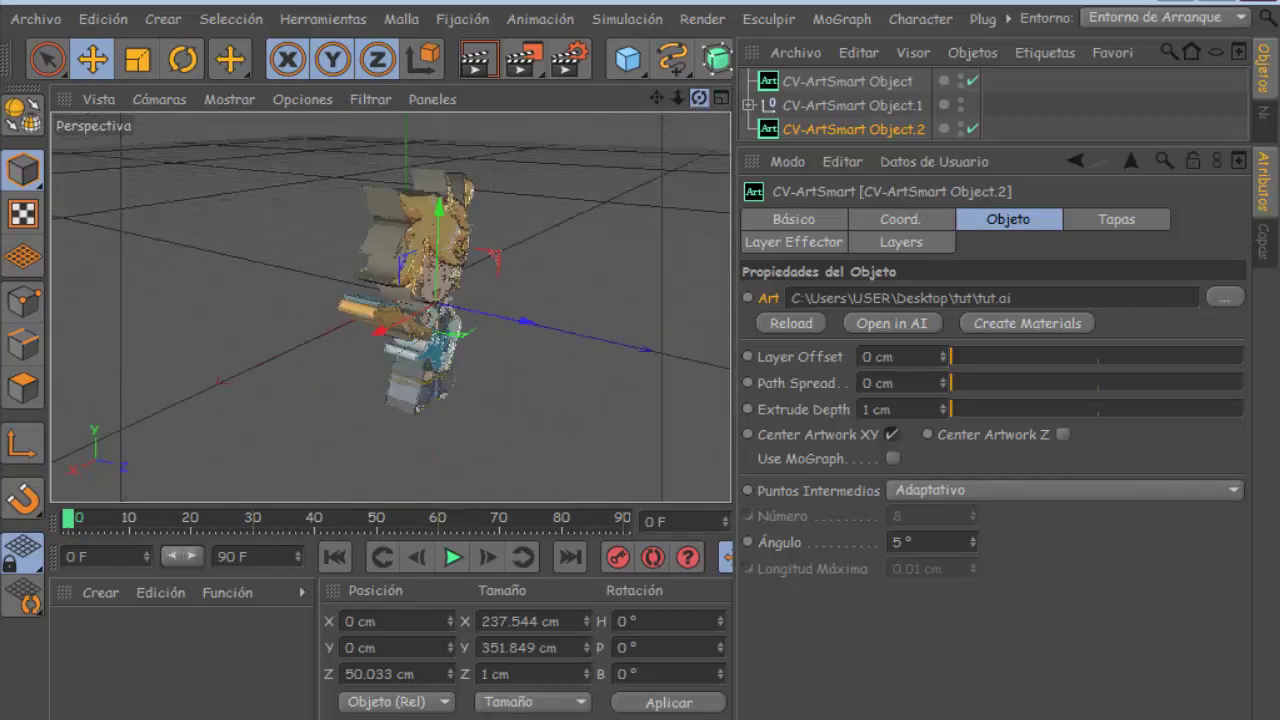
pyautogui.moveTo(700, 97); pyautogui.dragTo(700, 97)
pyautogui.click(475, 63)
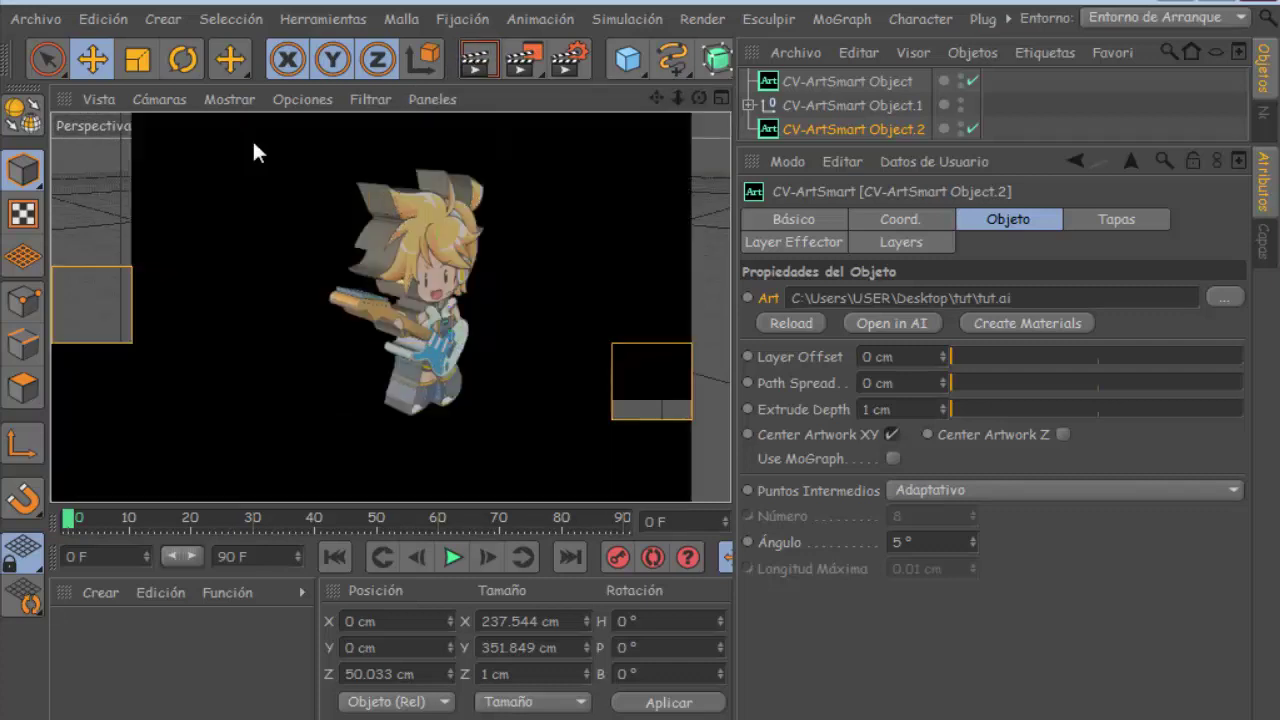
pyautogui.click(102, 593)
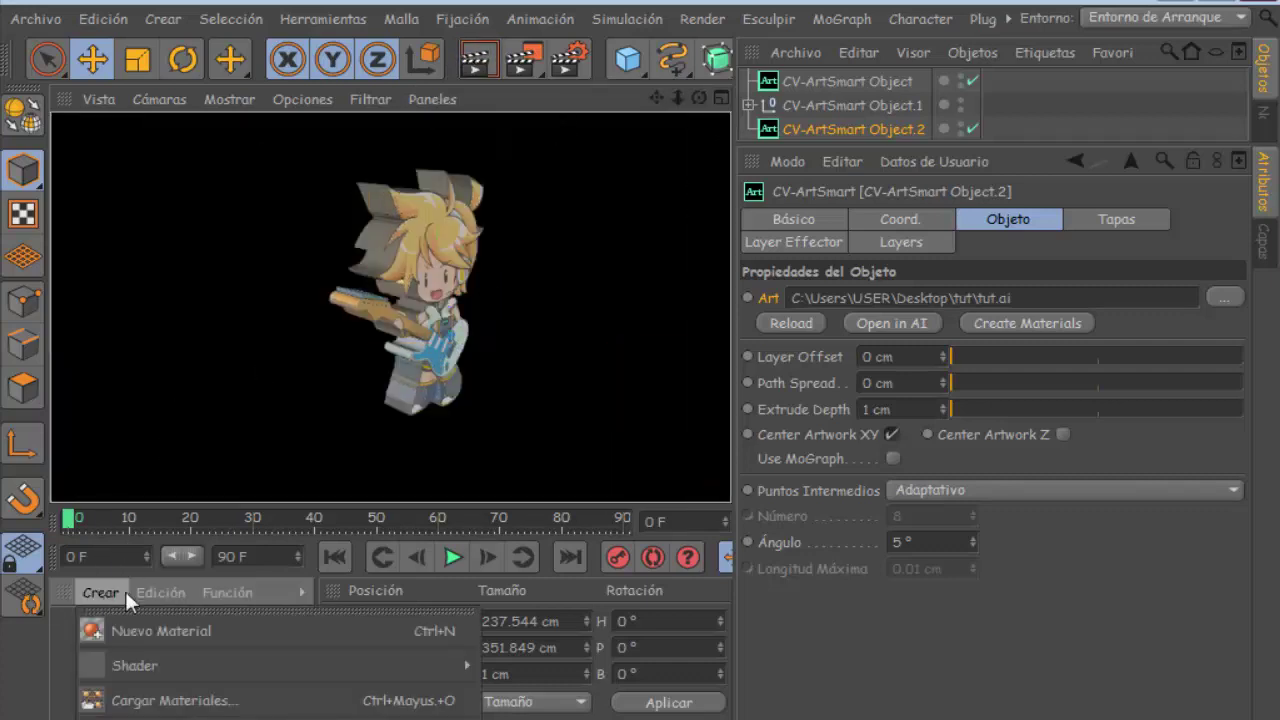
# Step: Add a new material Mat in the Material Manager and set its Color to RGB 255, 255, 255
pyautogui.click(126, 621)
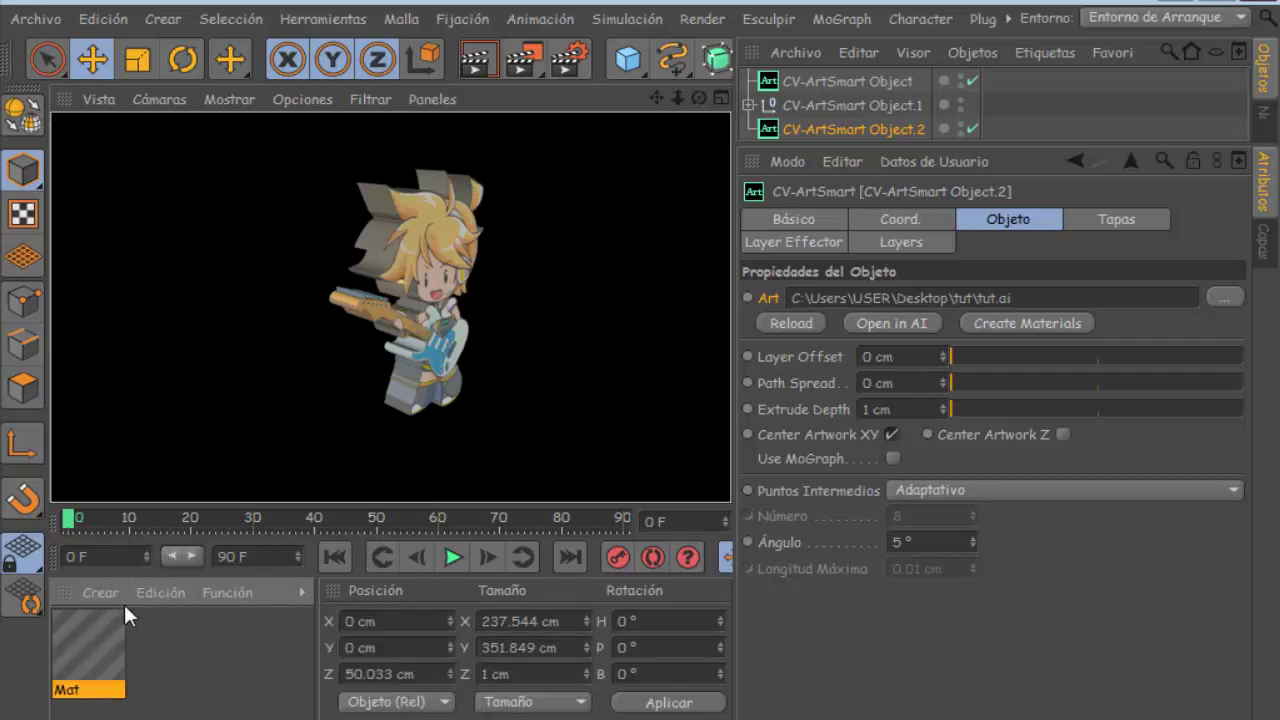
pyautogui.doubleClick(111, 655)
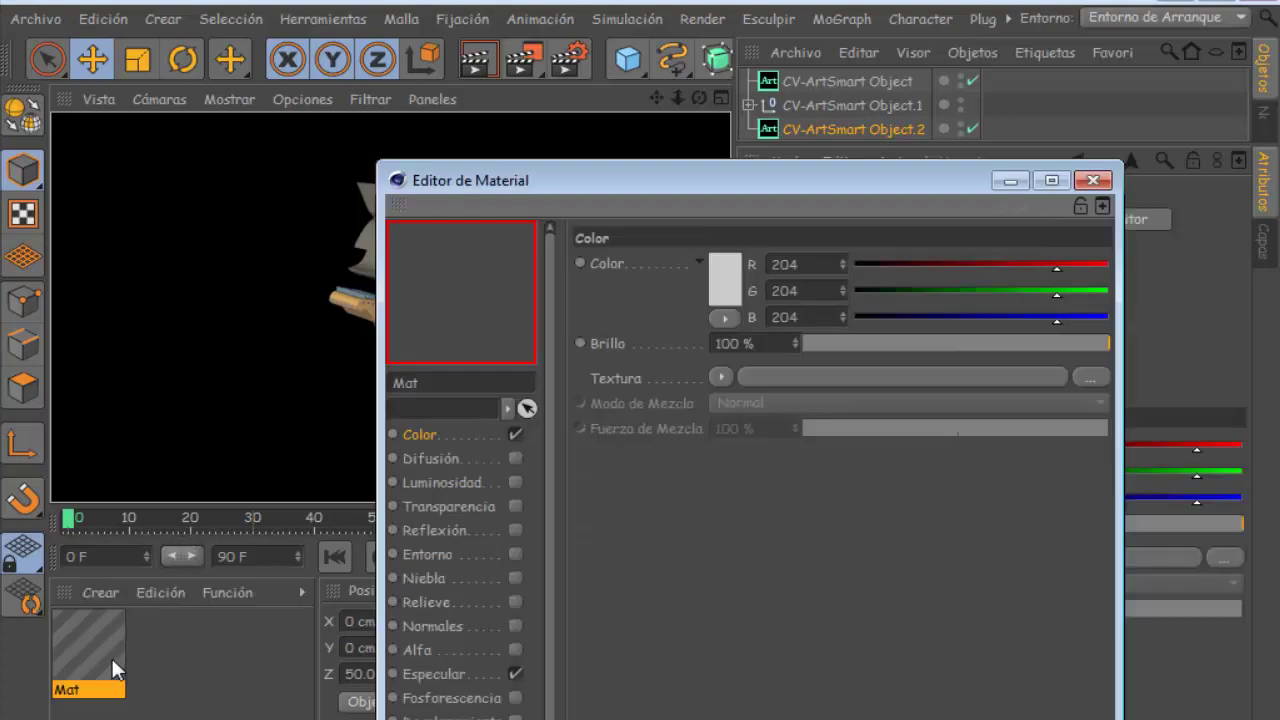
pyautogui.click(732, 258)
pyautogui.moveTo(732, 256); pyautogui.dragTo(583, 123)
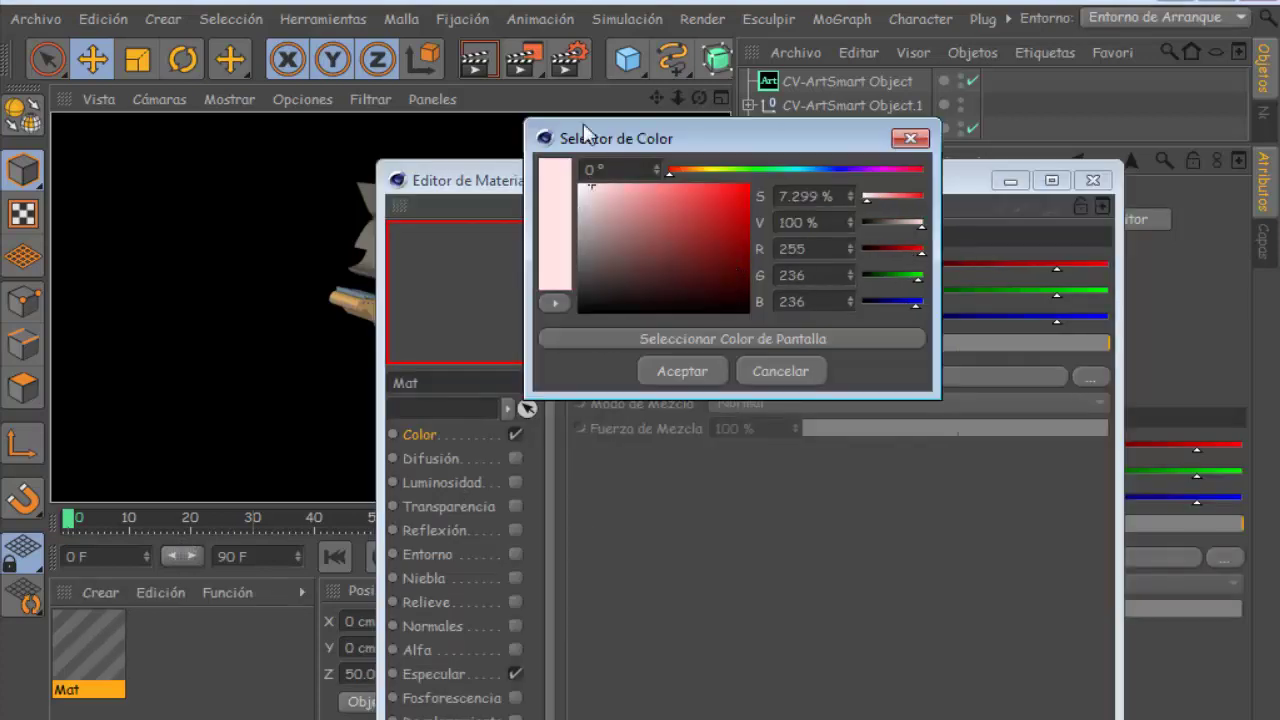
pyautogui.click(706, 371)
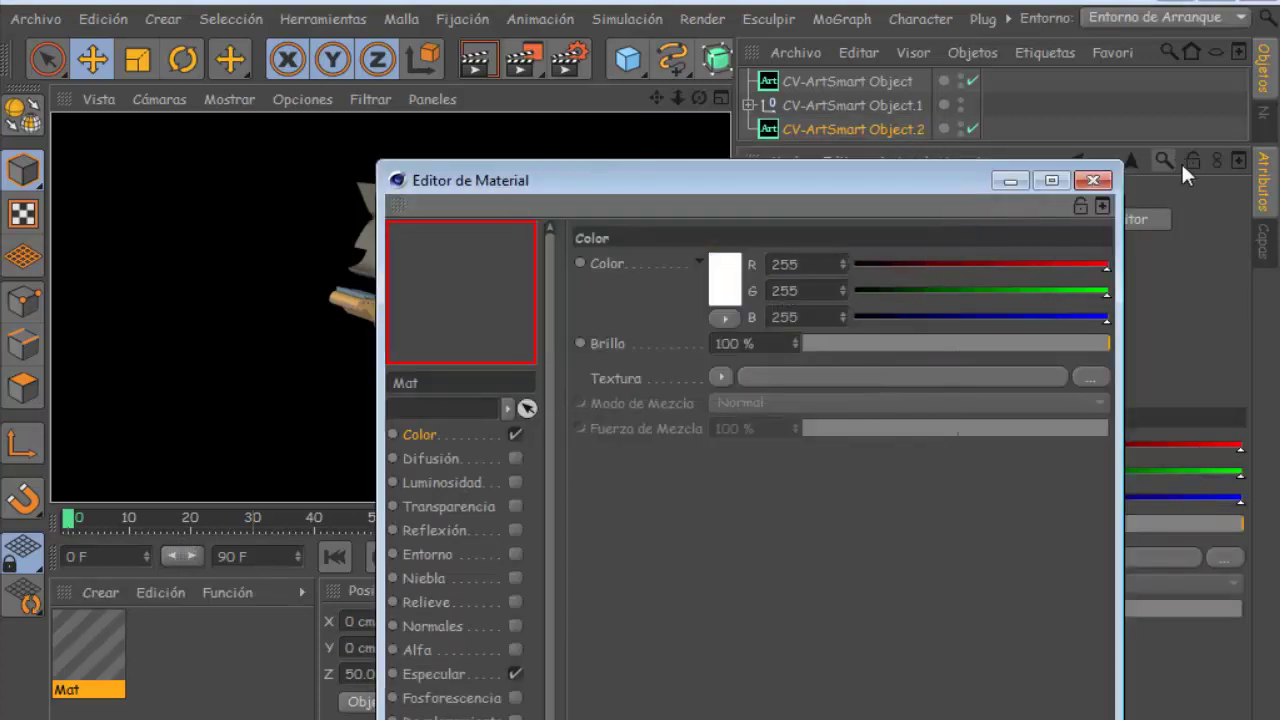
pyautogui.click(1093, 181)
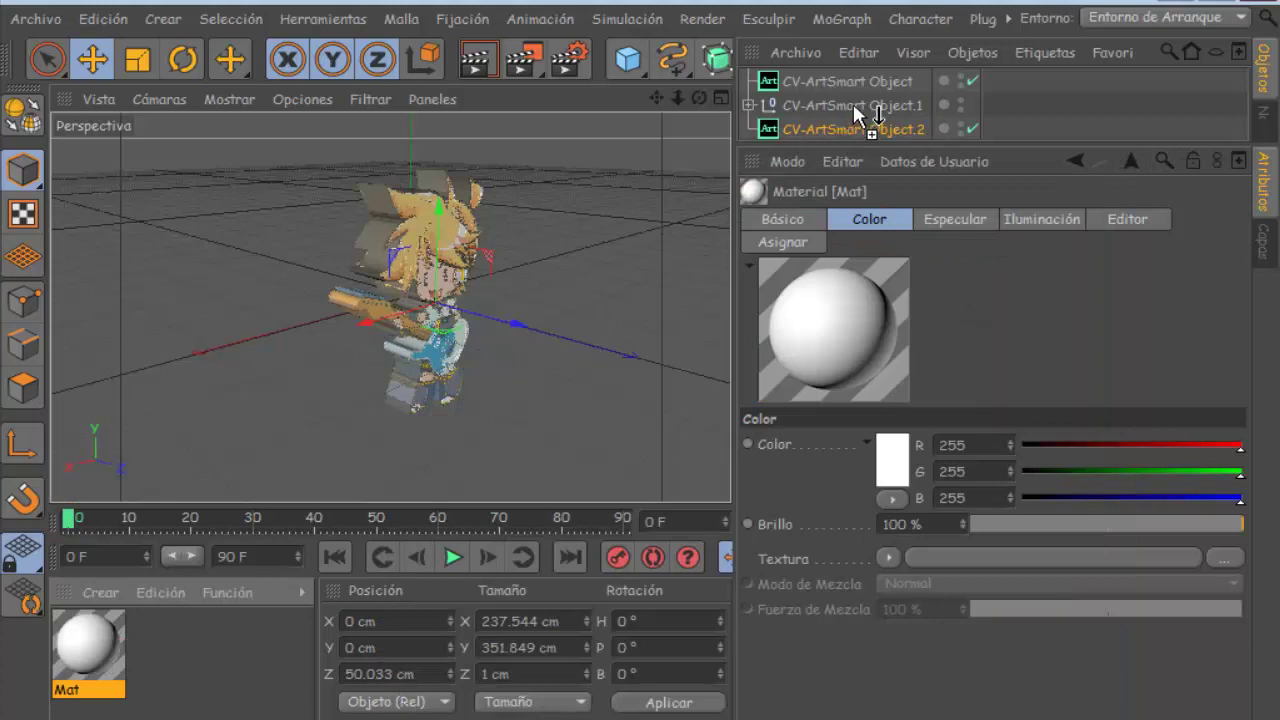
# Step: Drop Mat onto CV-ArtSmart Object.1 and render viewport previews from side and near-front angles
pyautogui.moveTo(853, 103); pyautogui.dragTo(853, 105)
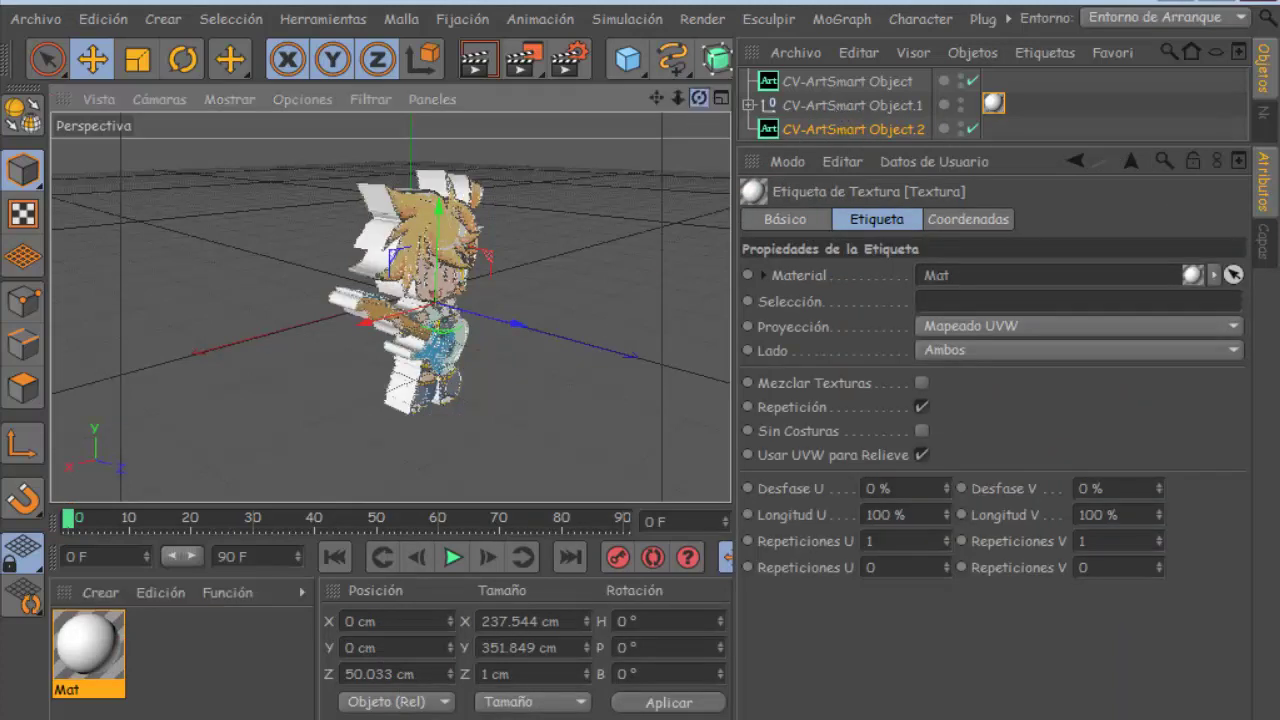
pyautogui.moveTo(697, 98); pyautogui.dragTo(686, 95)
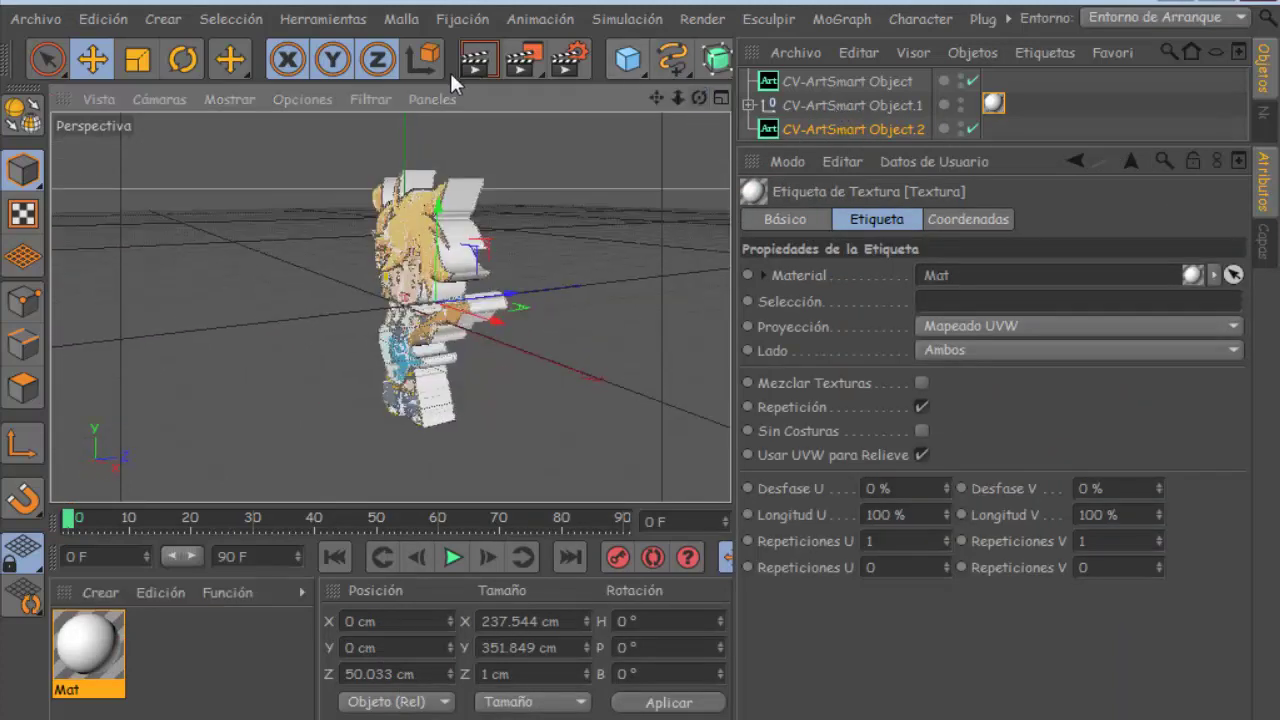
pyautogui.hotkey('ctrl', 'r')
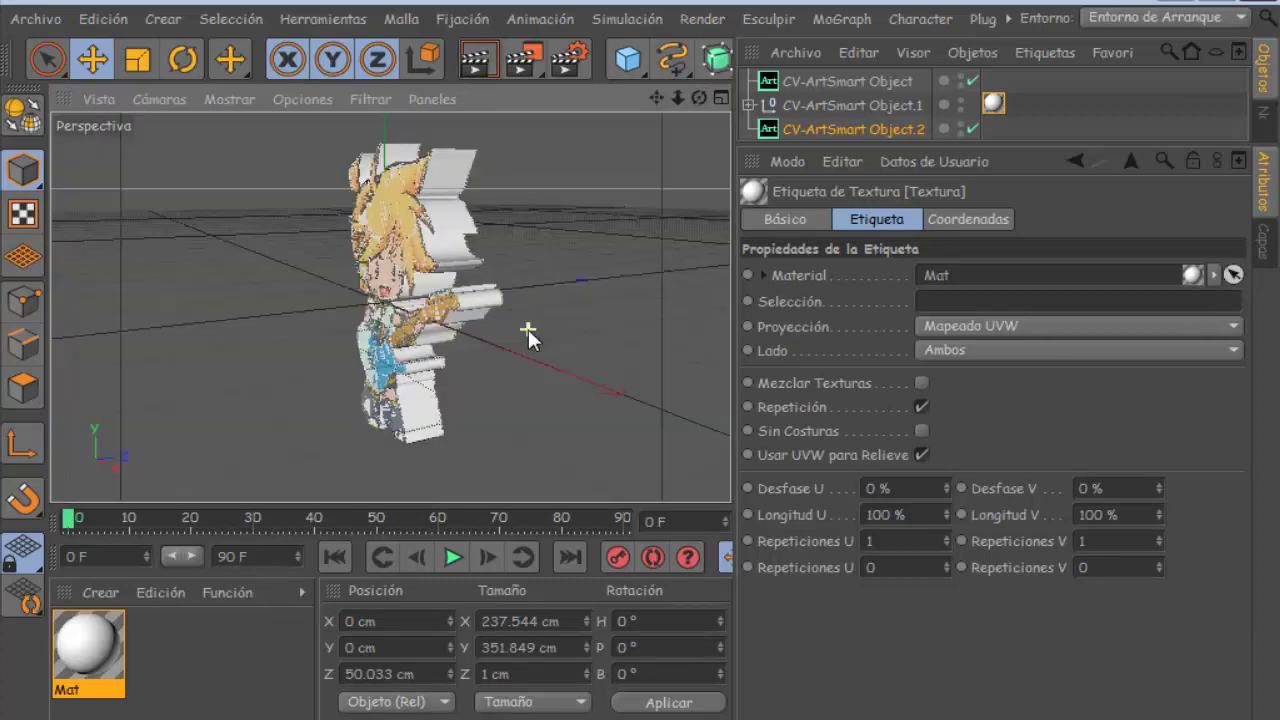
pyautogui.keyDown('alt'); pyautogui.moveTo(528, 329); pyautogui.dragTo(659, 164); pyautogui.keyUp('alt')
pyautogui.moveTo(528, 329)
pyautogui.keyDown('alt'); pyautogui.mouseDown()
pyautogui.moveTo(430, 335)
pyautogui.moveTo(450, 330)
pyautogui.mouseUp(); pyautogui.keyUp('alt')
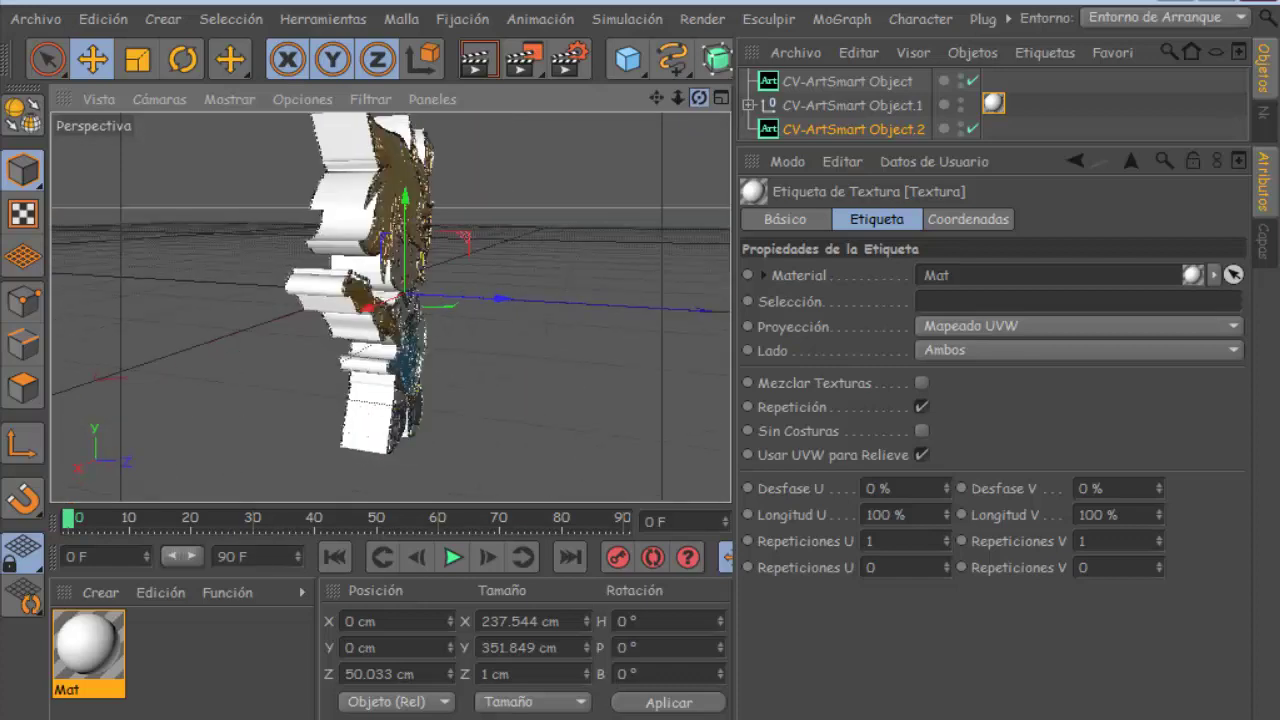
pyautogui.click(492, 62)
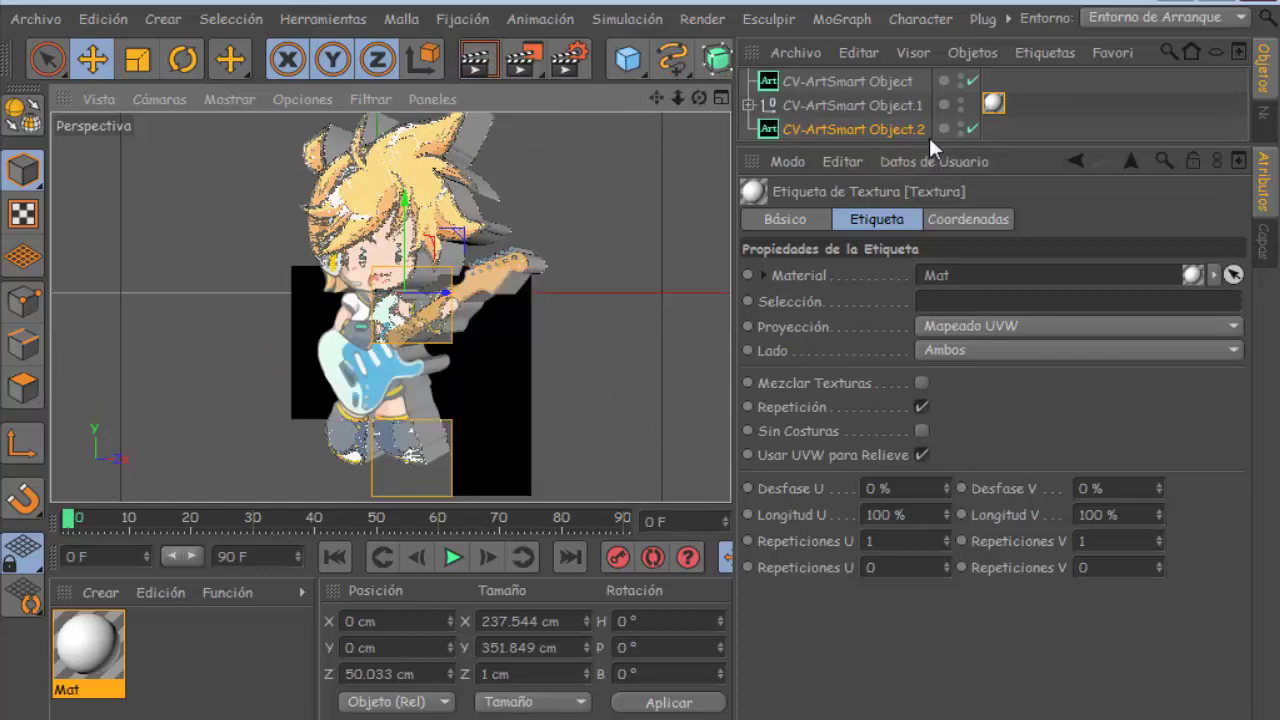
pyautogui.moveTo(936, 158); pyautogui.dragTo(936, 284)
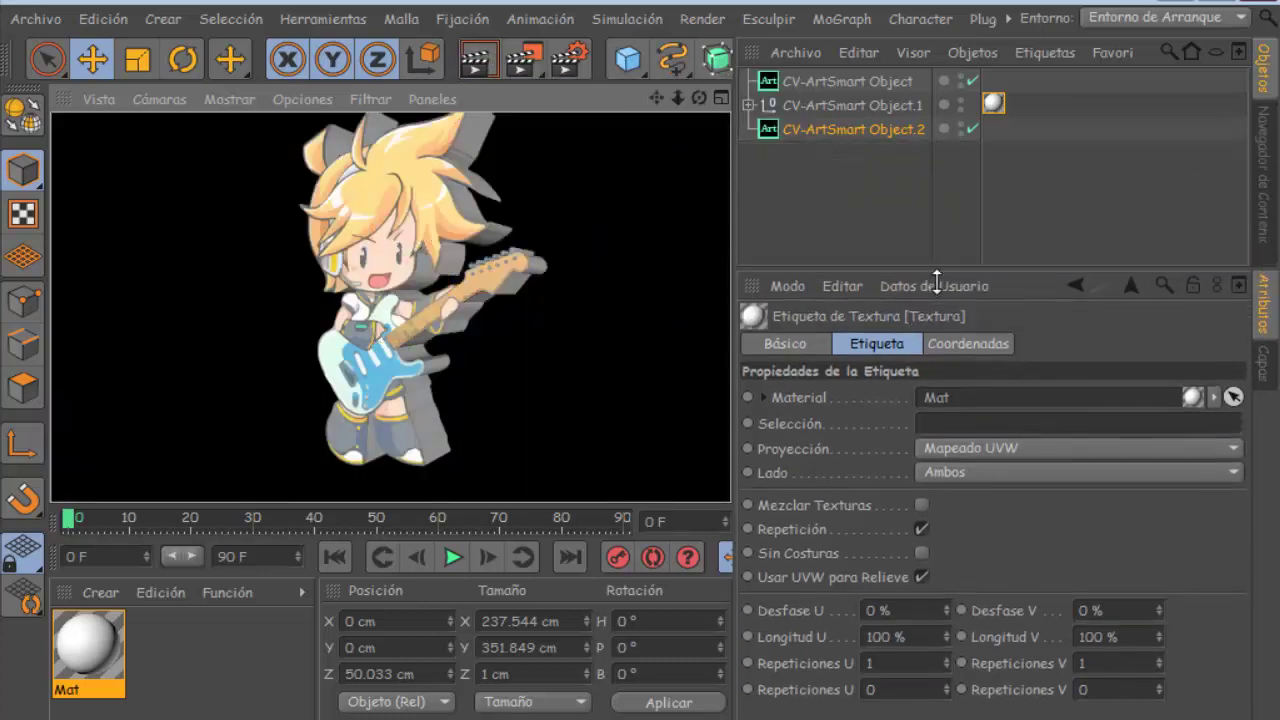
# Step: Add a Null renamed logo, nest the three CV-ArtSmart objects inside it, and collapse it
pyautogui.moveTo(748, 104); pyautogui.dragTo(860, 104)
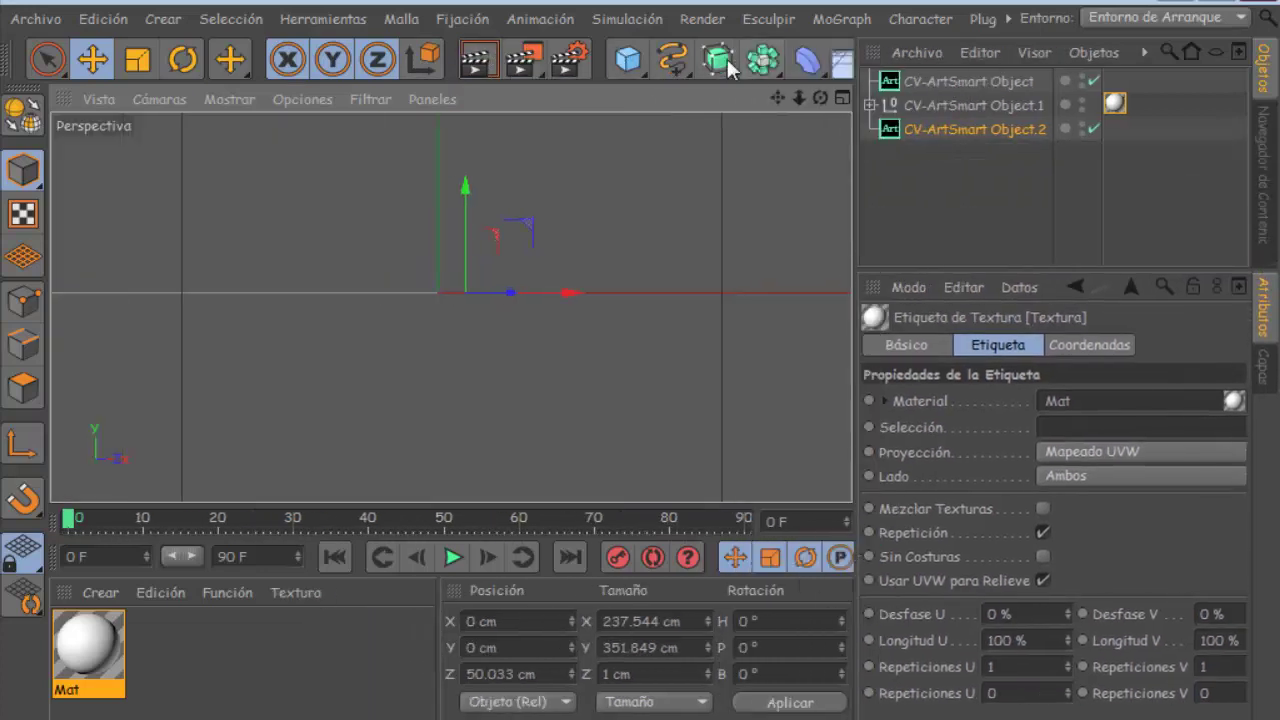
pyautogui.click(640, 62)
pyautogui.click(600, 95)
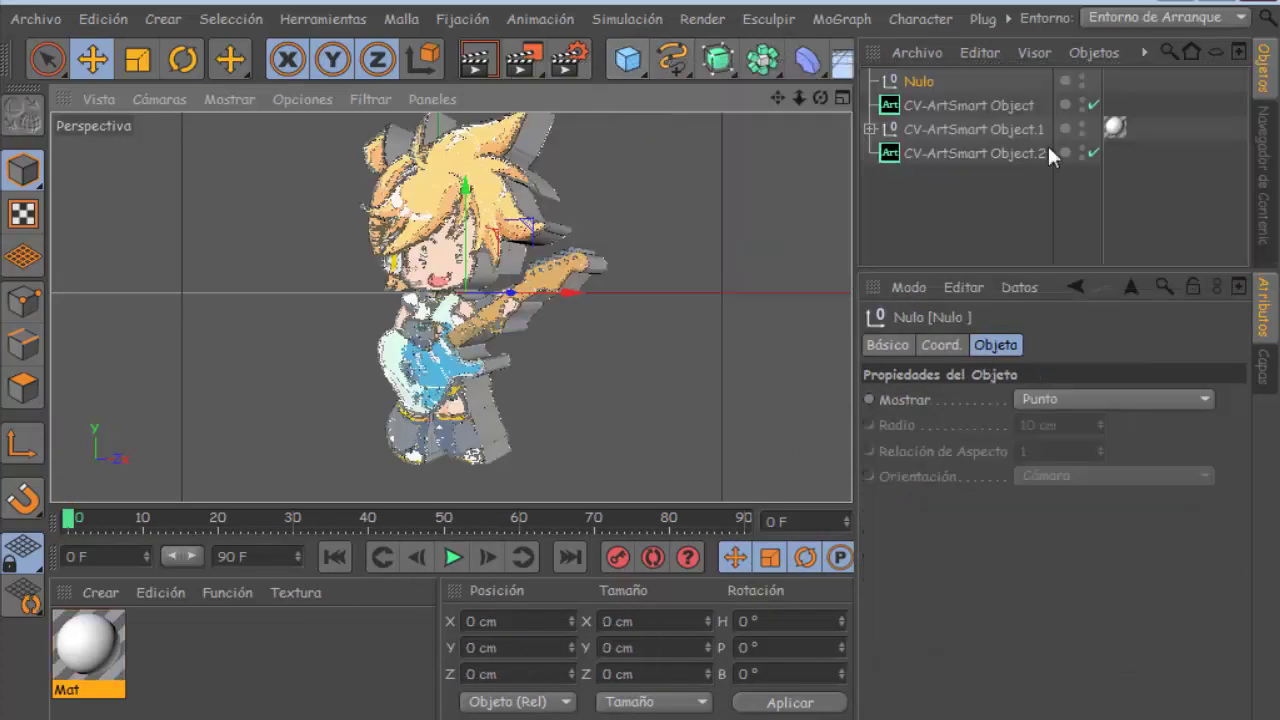
pyautogui.moveTo(1047, 165); pyautogui.dragTo(932, 108)
pyautogui.doubleClick(938, 84)
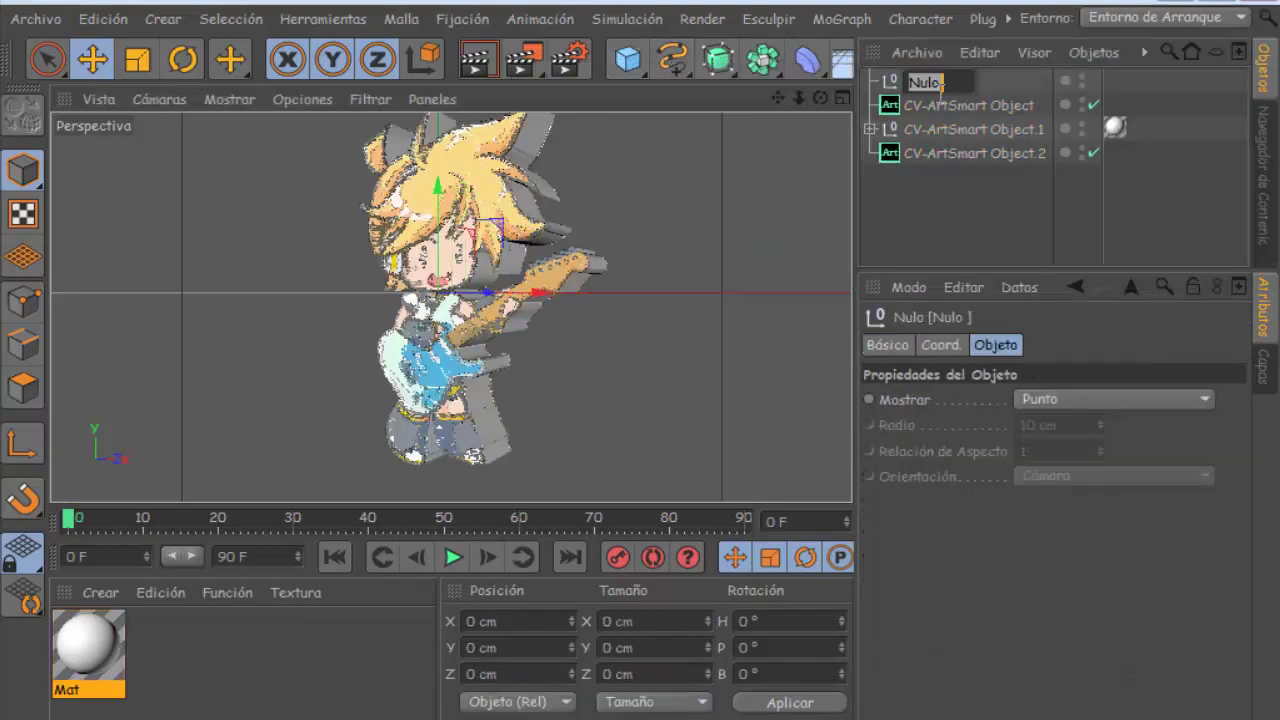
pyautogui.write('logo')
pyautogui.moveTo(960, 206); pyautogui.dragTo(915, 87)
pyautogui.click(870, 80)
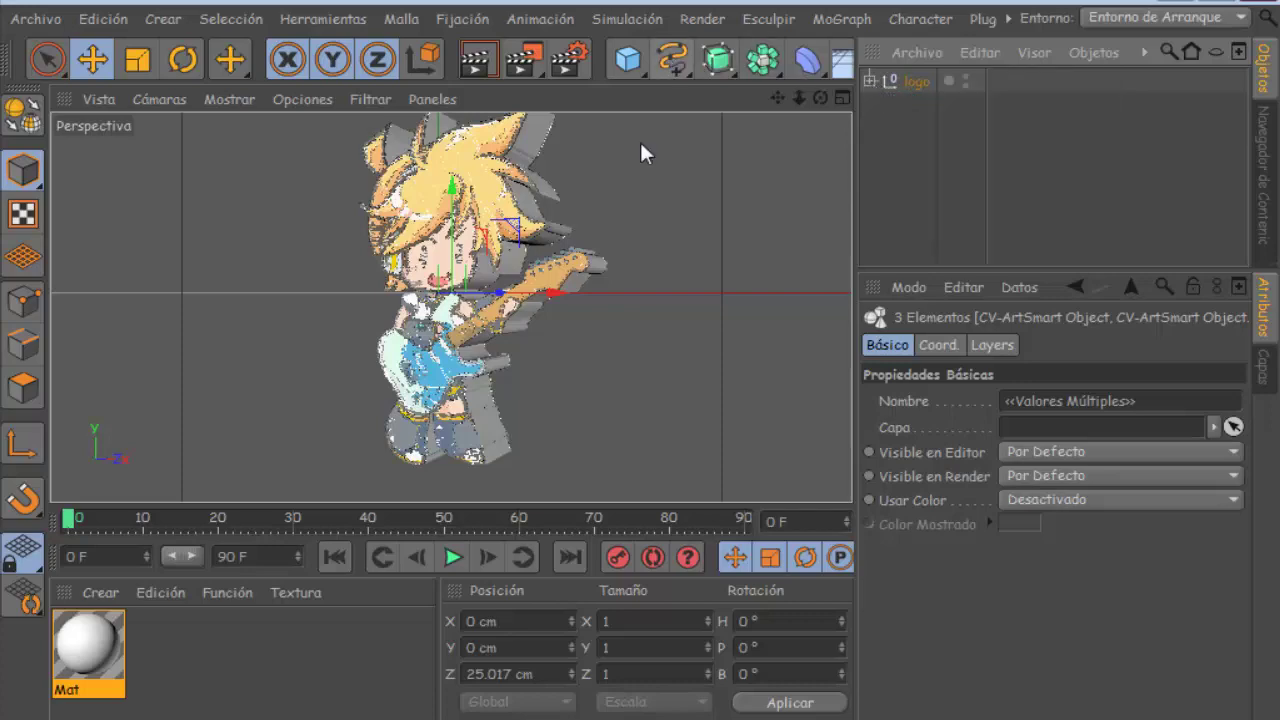
pyautogui.moveTo(820, 97); pyautogui.dragTo(820, 97)
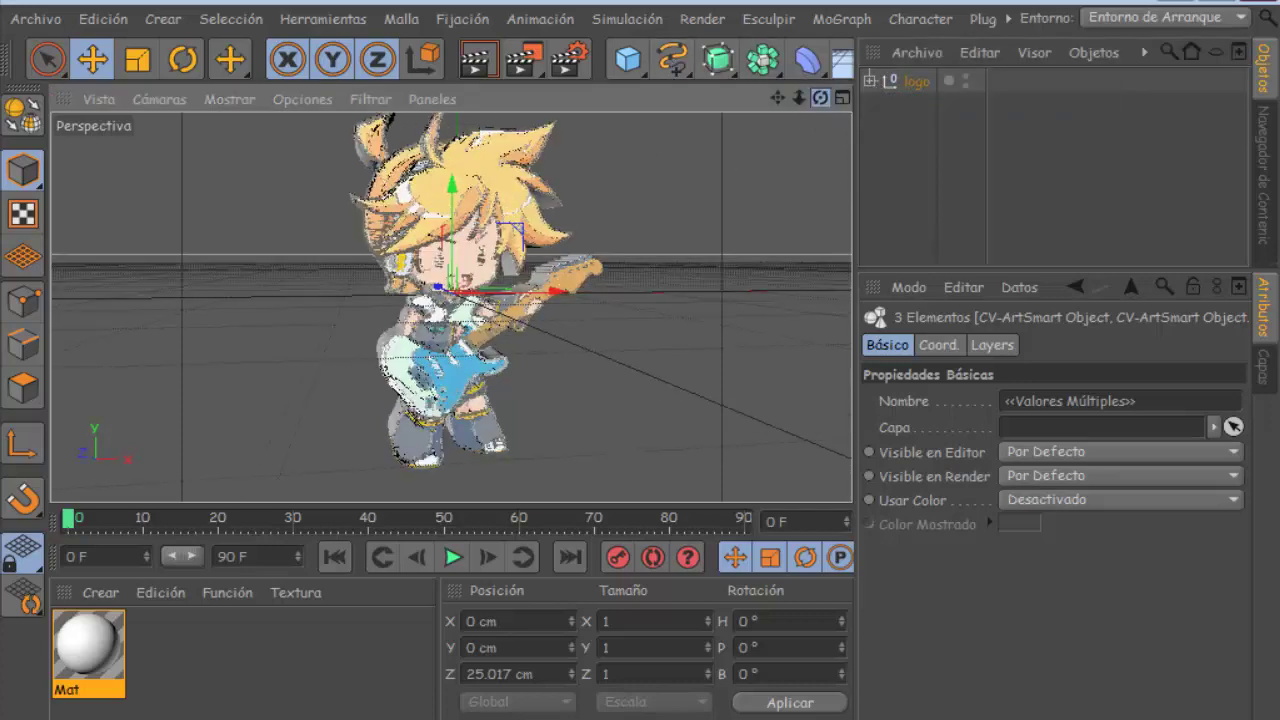
# Step: In Render Settings, set Antialiasing to Mejorado and the output preset to HDV/HDTV 720 25
pyautogui.click(569, 62)
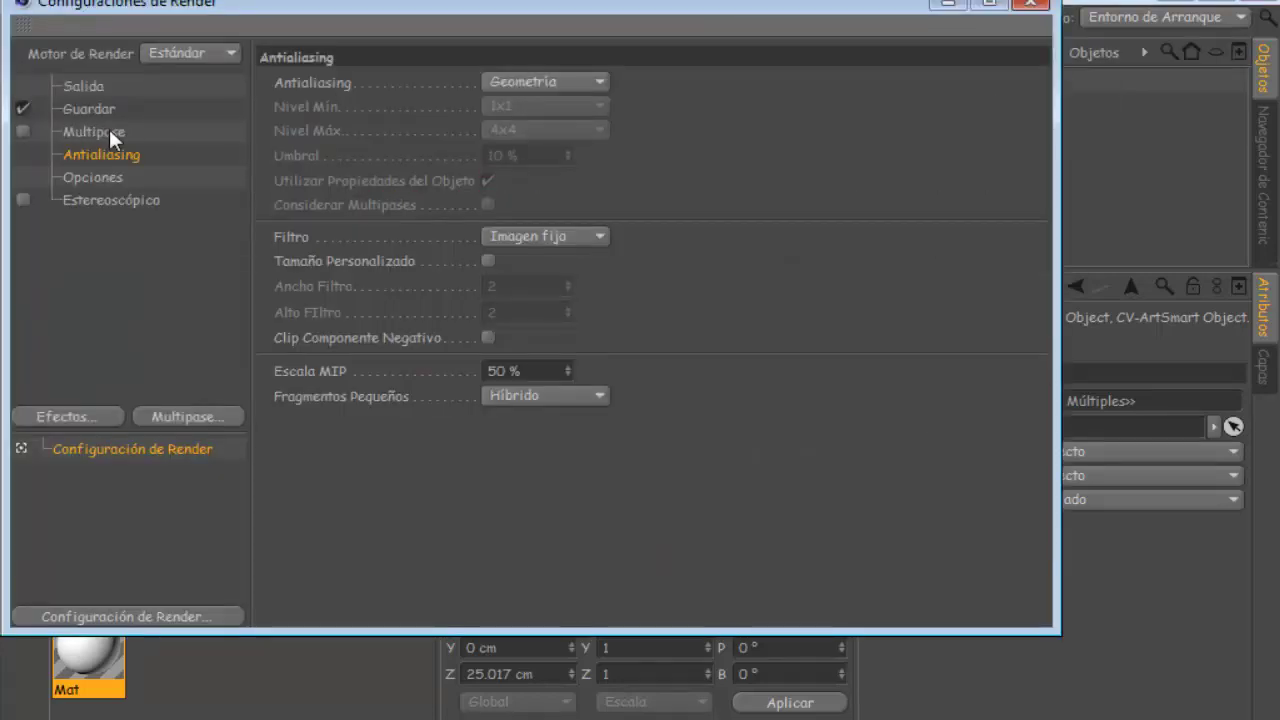
pyautogui.click(546, 81)
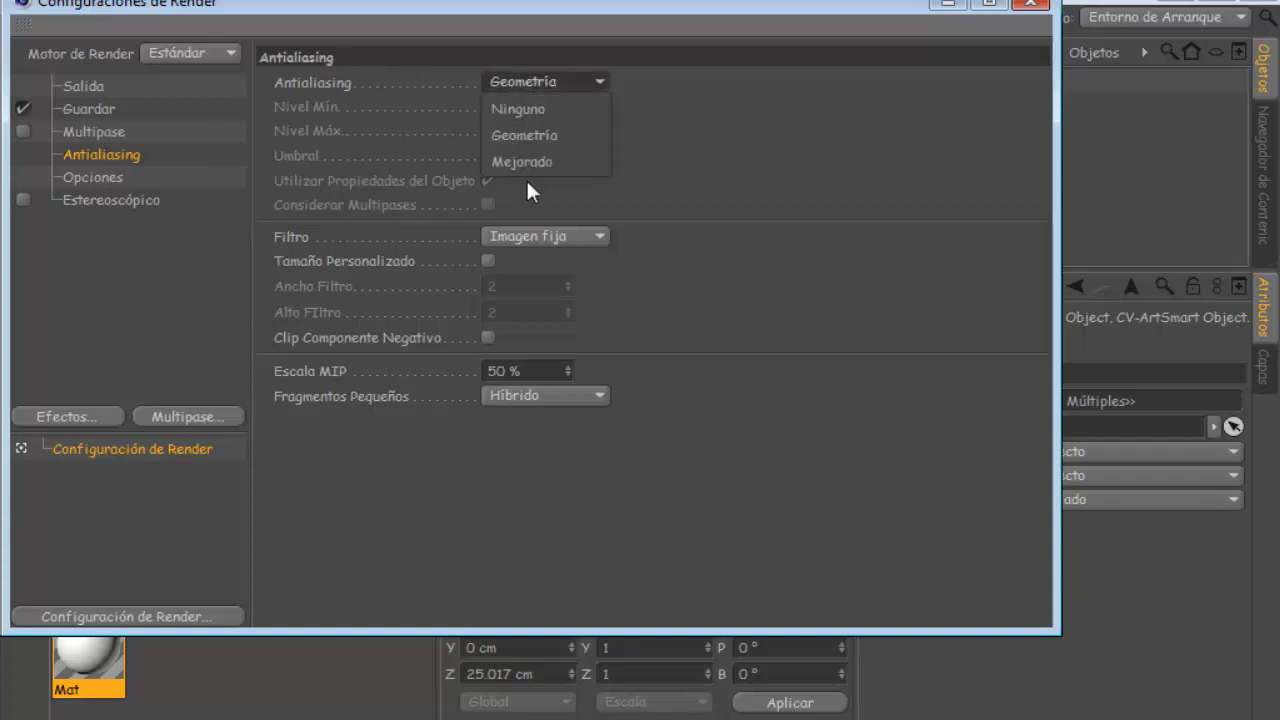
pyautogui.click(526, 168)
pyautogui.click(95, 90)
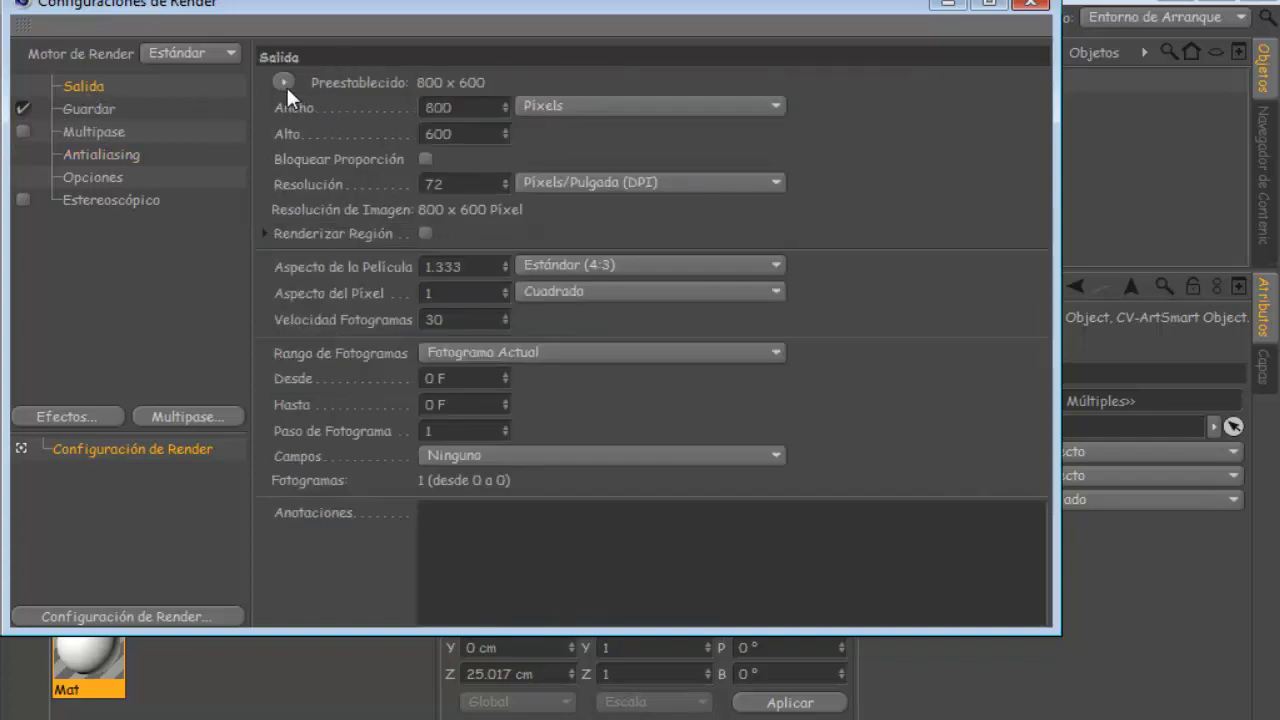
pyautogui.click(286, 83)
pyautogui.moveTo(330, 160)
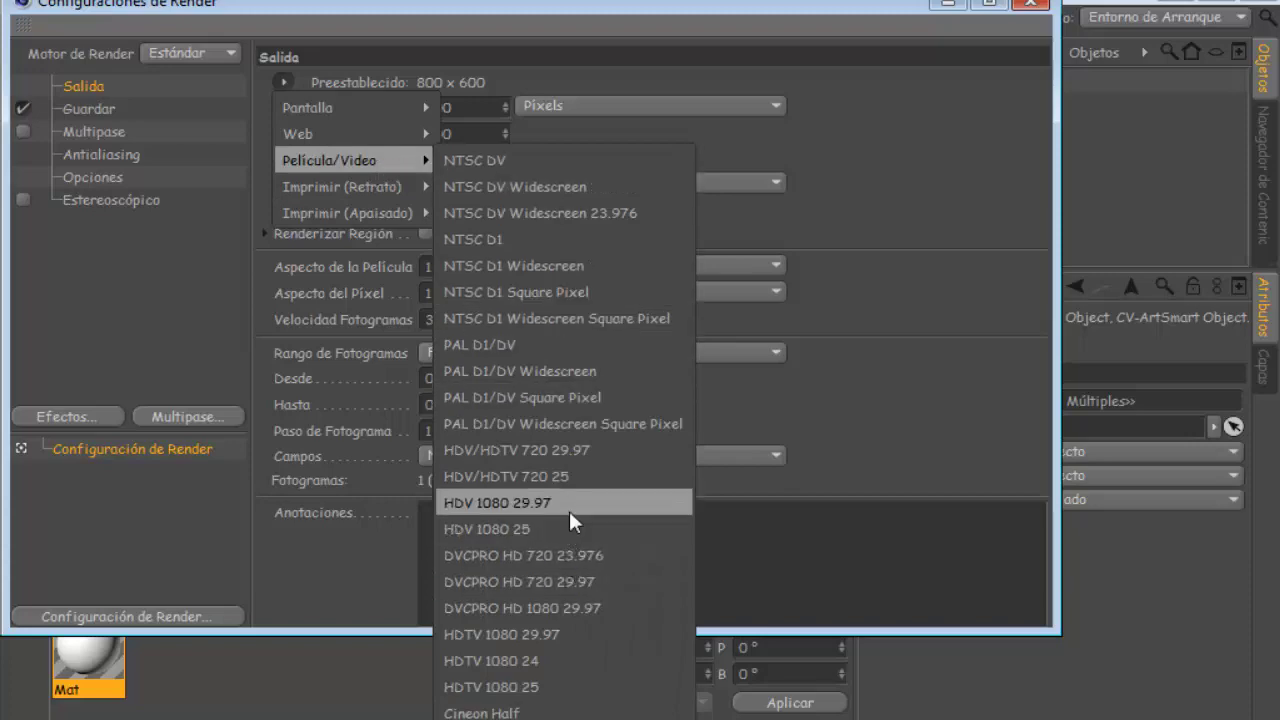
pyautogui.click(585, 476)
pyautogui.click(1030, 3)
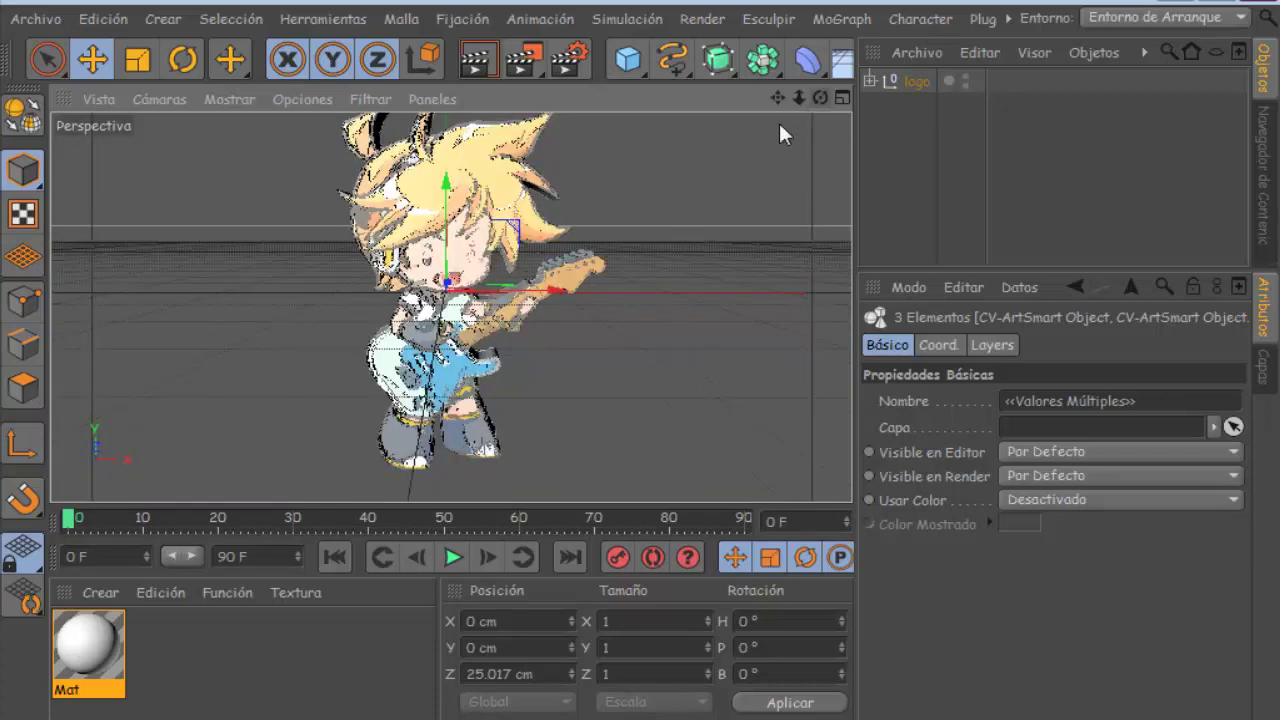
# Step: Set the timeline's maximum frame to 60 and select the logo null
pyautogui.scroll(-2, 450, 300)
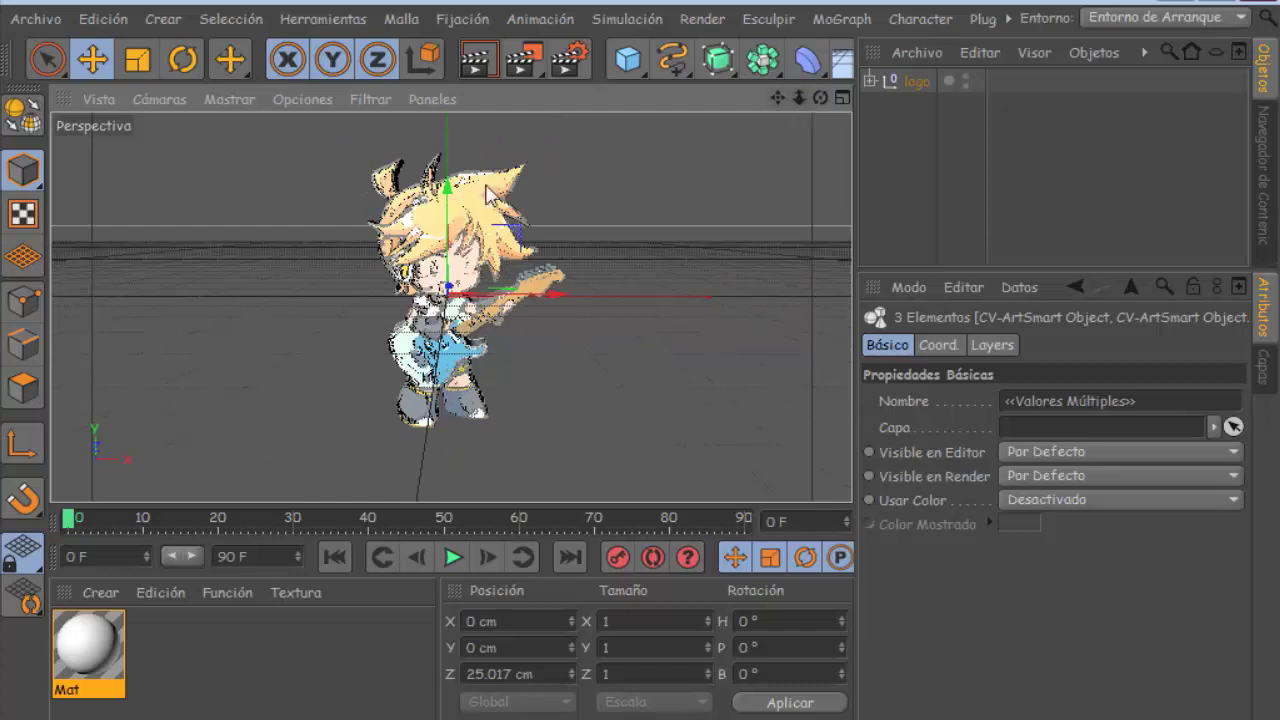
pyautogui.doubleClick(240, 556)
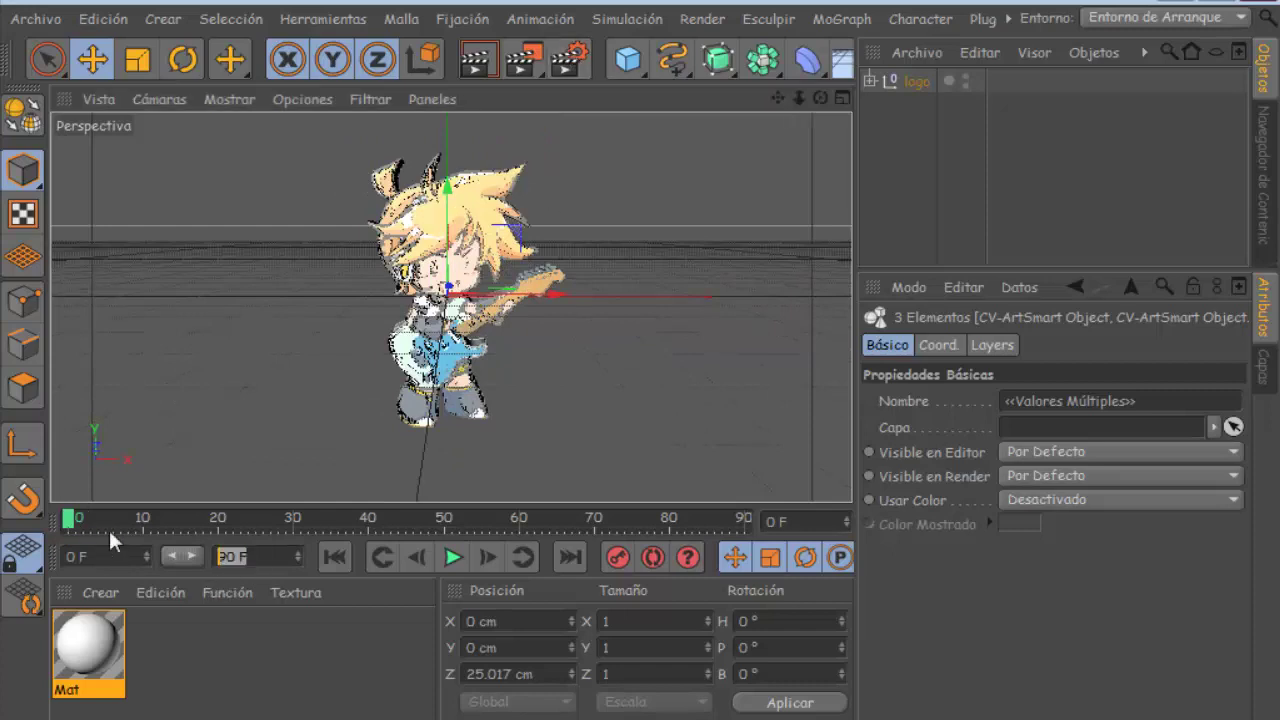
pyautogui.write('60')
pyautogui.click(189, 557)
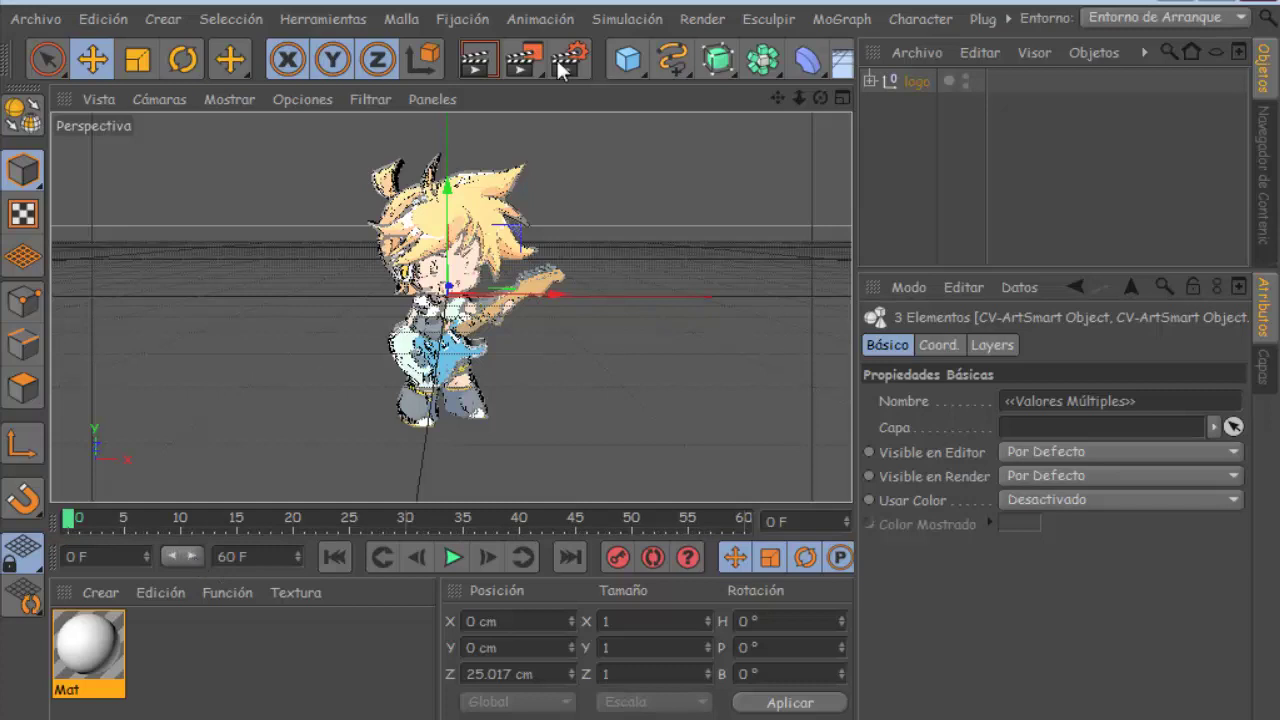
pyautogui.click(892, 88)
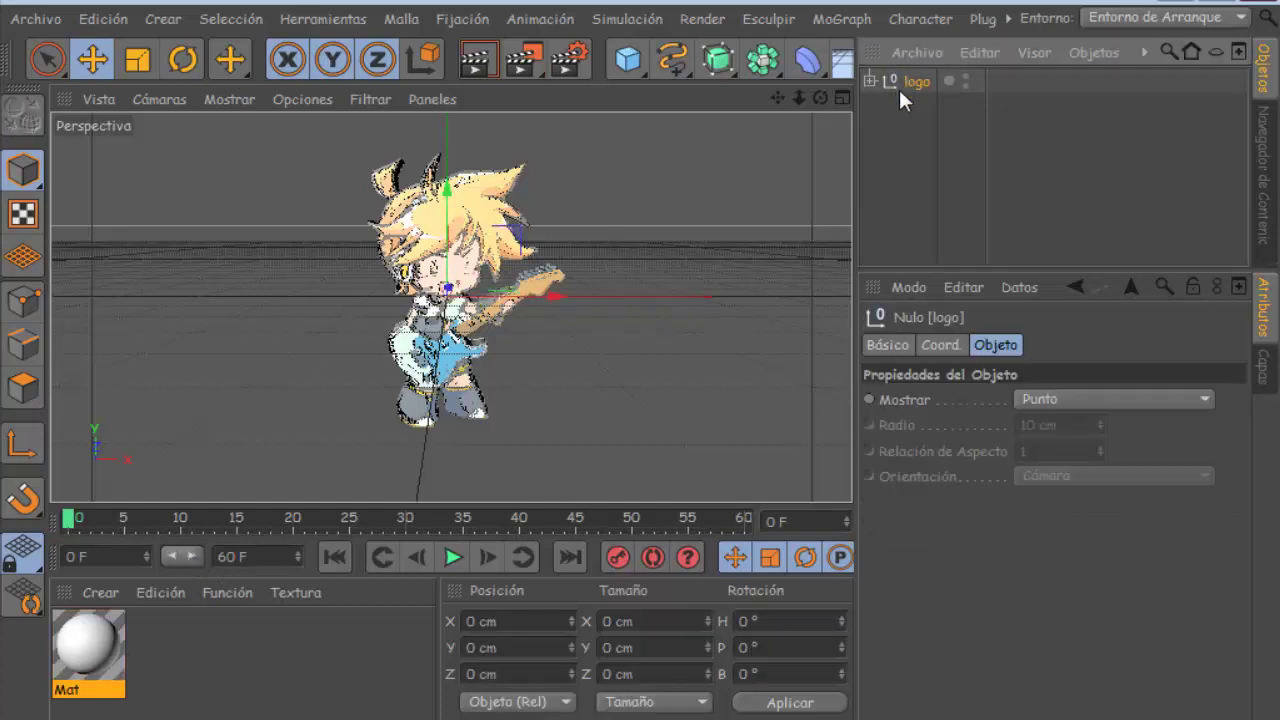
# Step: Preview Mat on a torus and set its Color to orange-yellow RGB 255, 187, 0
pyautogui.doubleClick(106, 670)
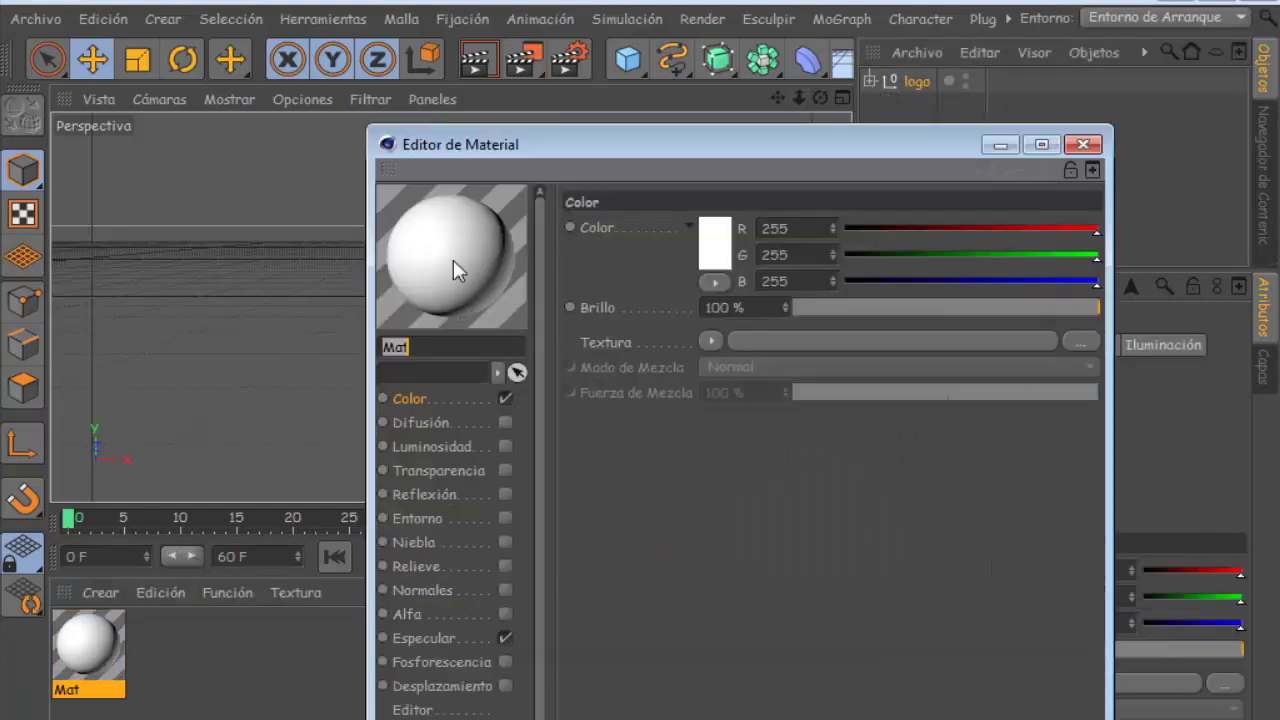
pyautogui.rightClick(453, 259)
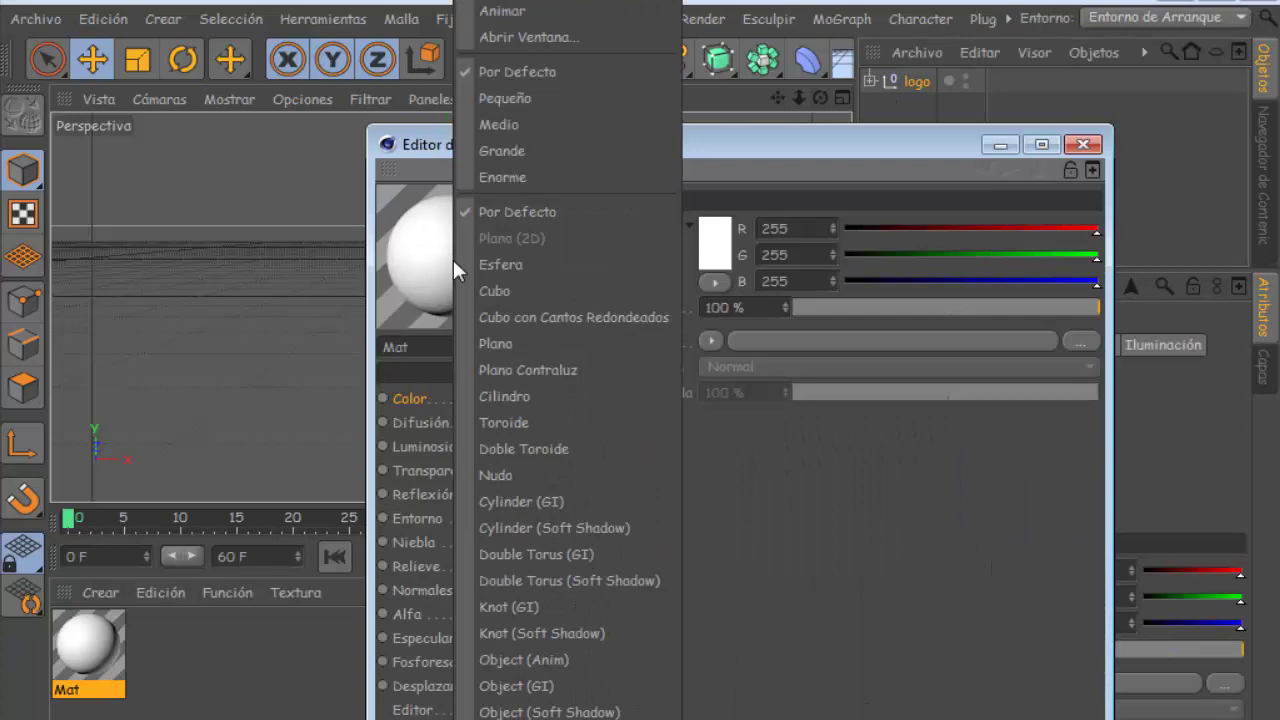
pyautogui.click(535, 422)
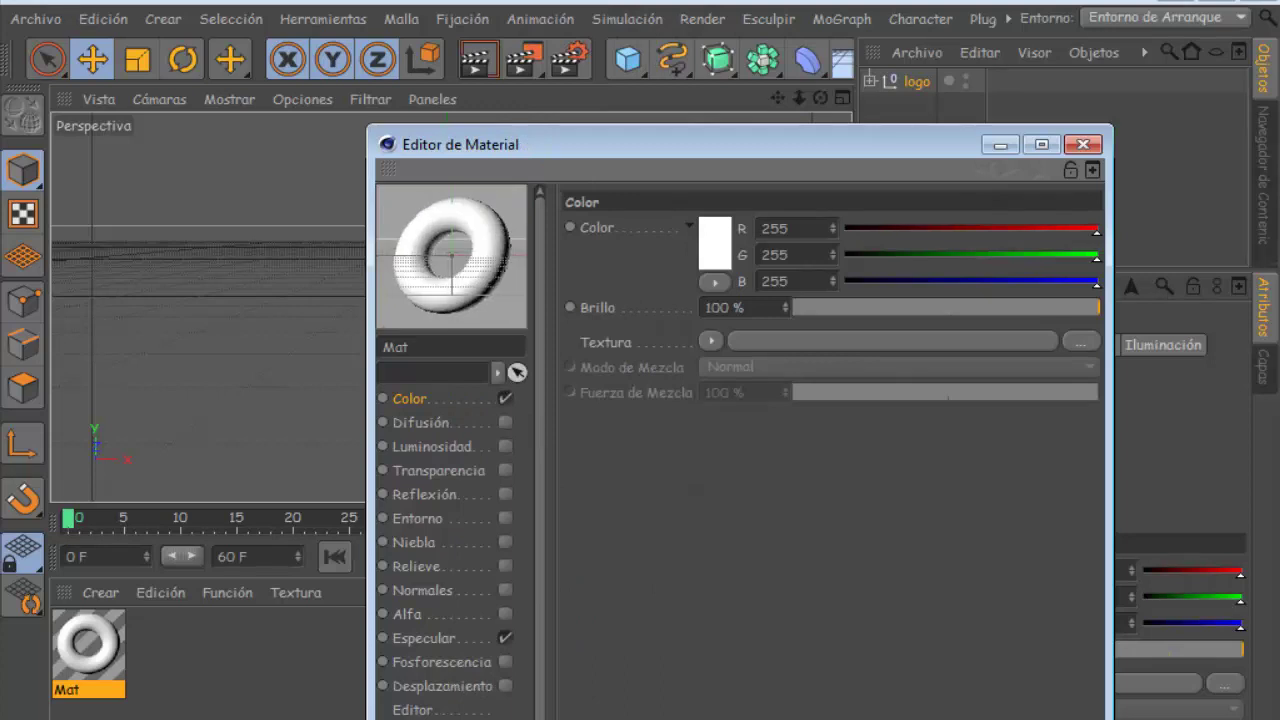
pyautogui.click(706, 233)
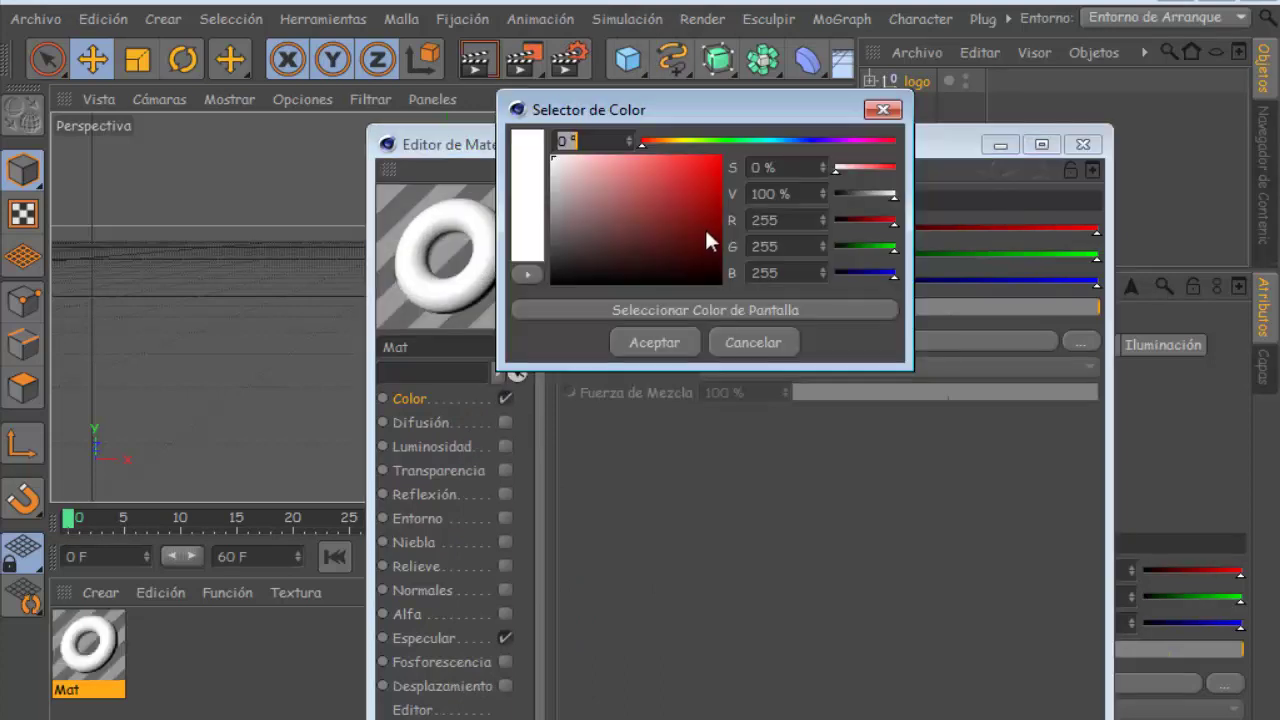
pyautogui.click(681, 144)
pyautogui.moveTo(674, 171)
pyautogui.mouseDown()
pyautogui.moveTo(695, 144)
pyautogui.moveTo(668, 136)
pyautogui.mouseUp()
pyautogui.click(673, 140)
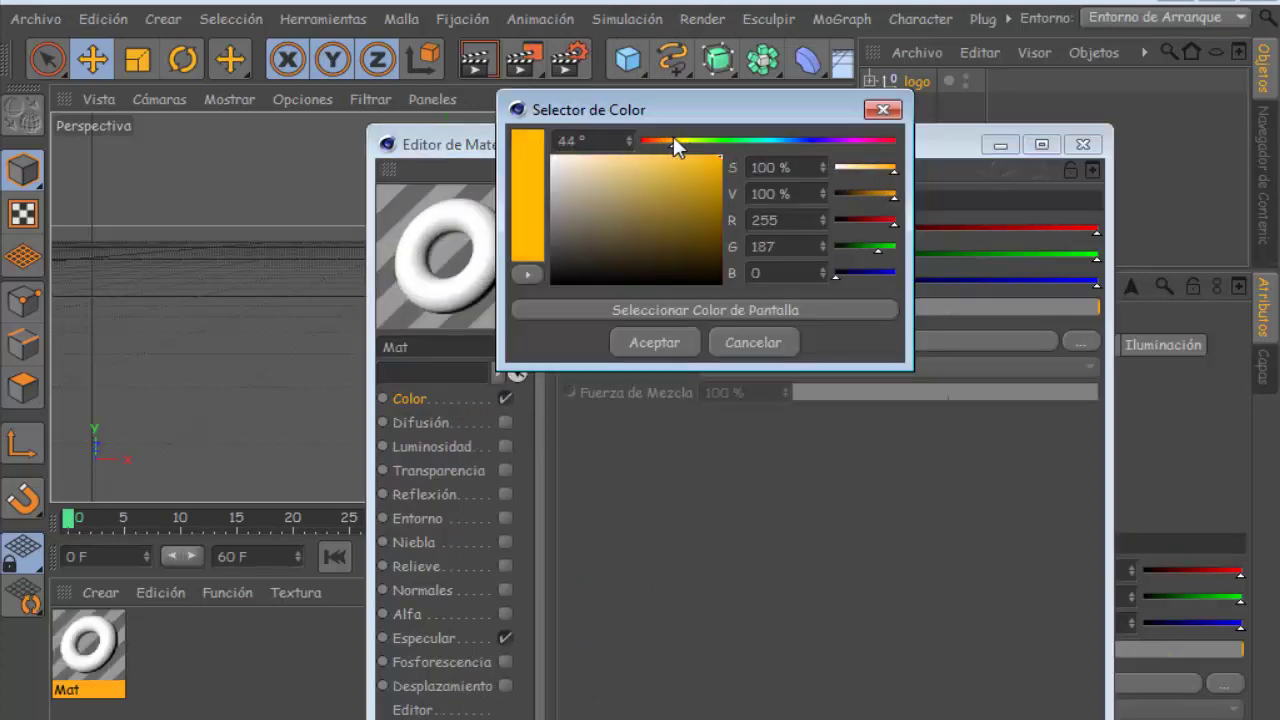
pyautogui.click(678, 329)
# Step: Enable Reflexión with pale yellow RGB 255, 221, 143 and set Especular mode to Metal
pyautogui.click(505, 494)
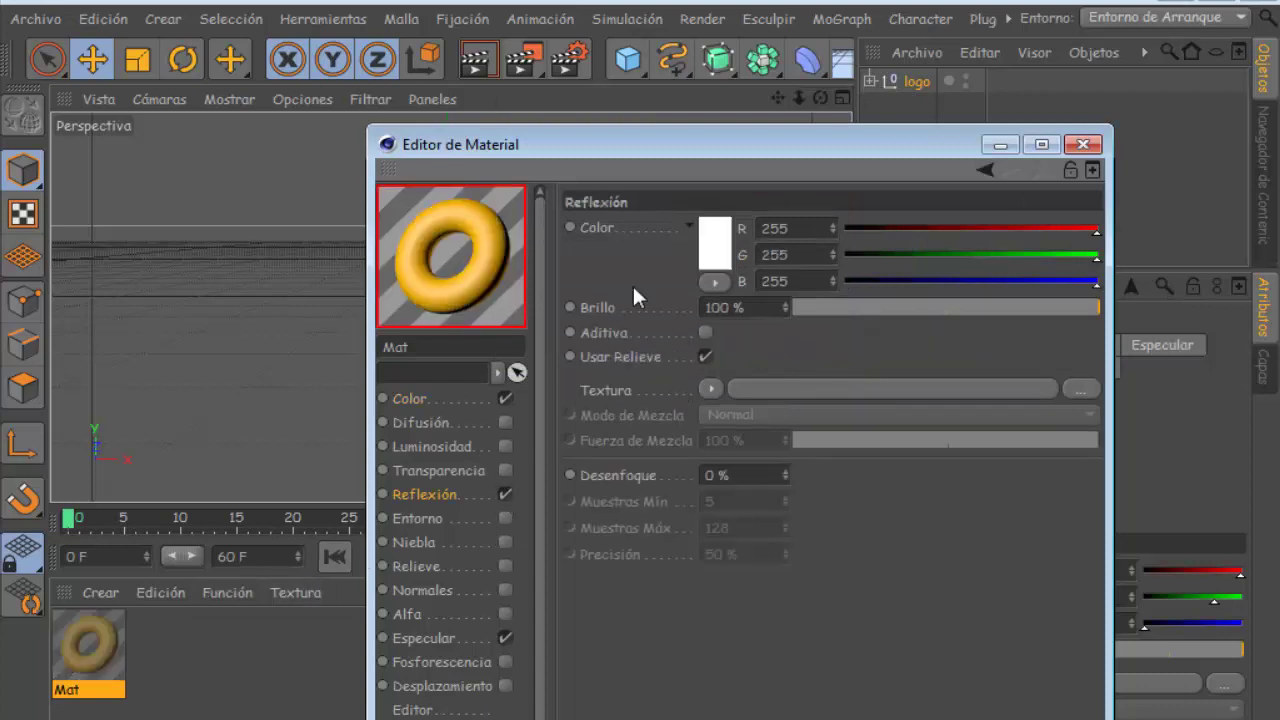
pyautogui.click(722, 233)
pyautogui.click(597, 86)
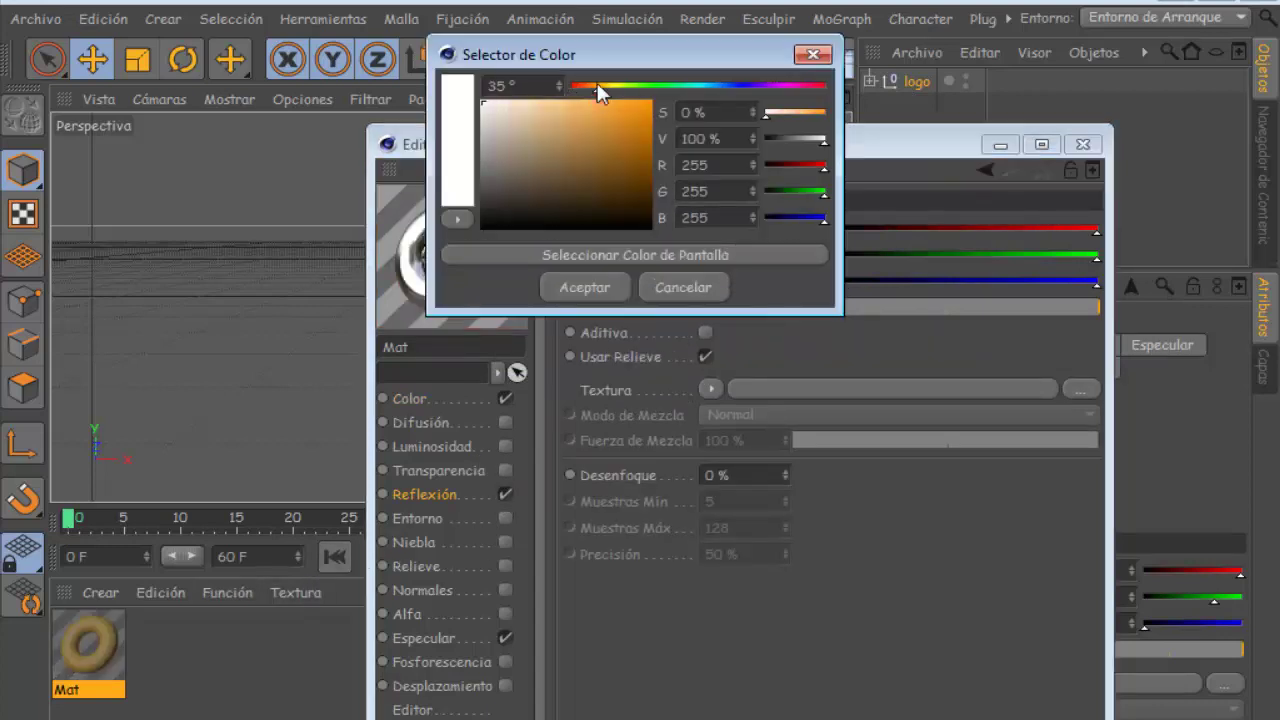
pyautogui.click(581, 105)
pyautogui.moveTo(578, 100)
pyautogui.mouseDown()
pyautogui.moveTo(564, 96)
pyautogui.moveTo(601, 86)
pyautogui.mouseUp()
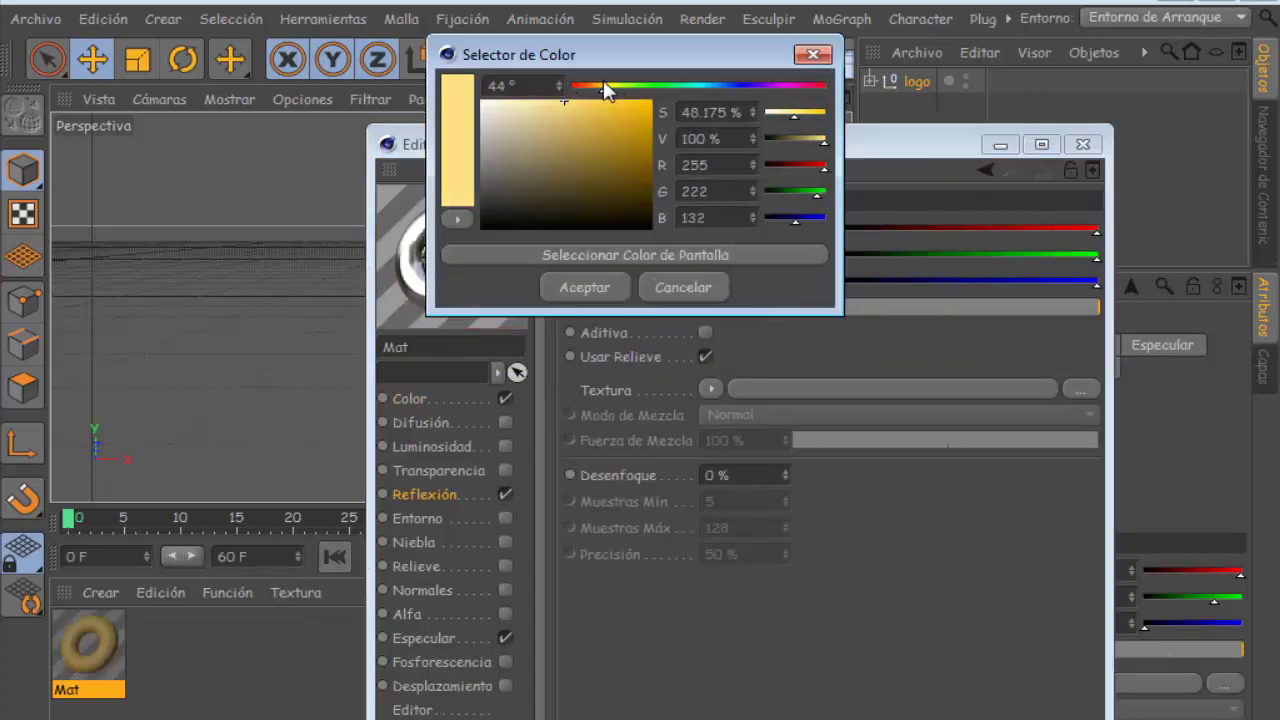
pyautogui.click(556, 99)
pyautogui.click(615, 285)
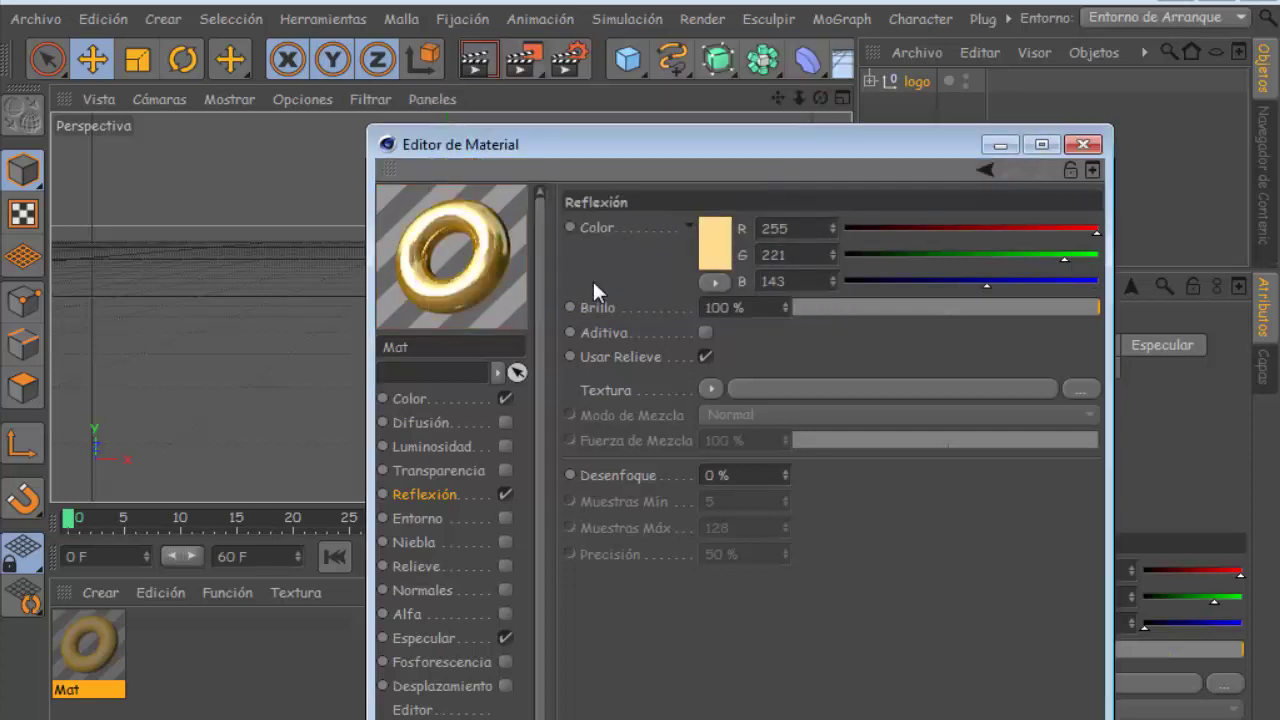
pyautogui.click(424, 640)
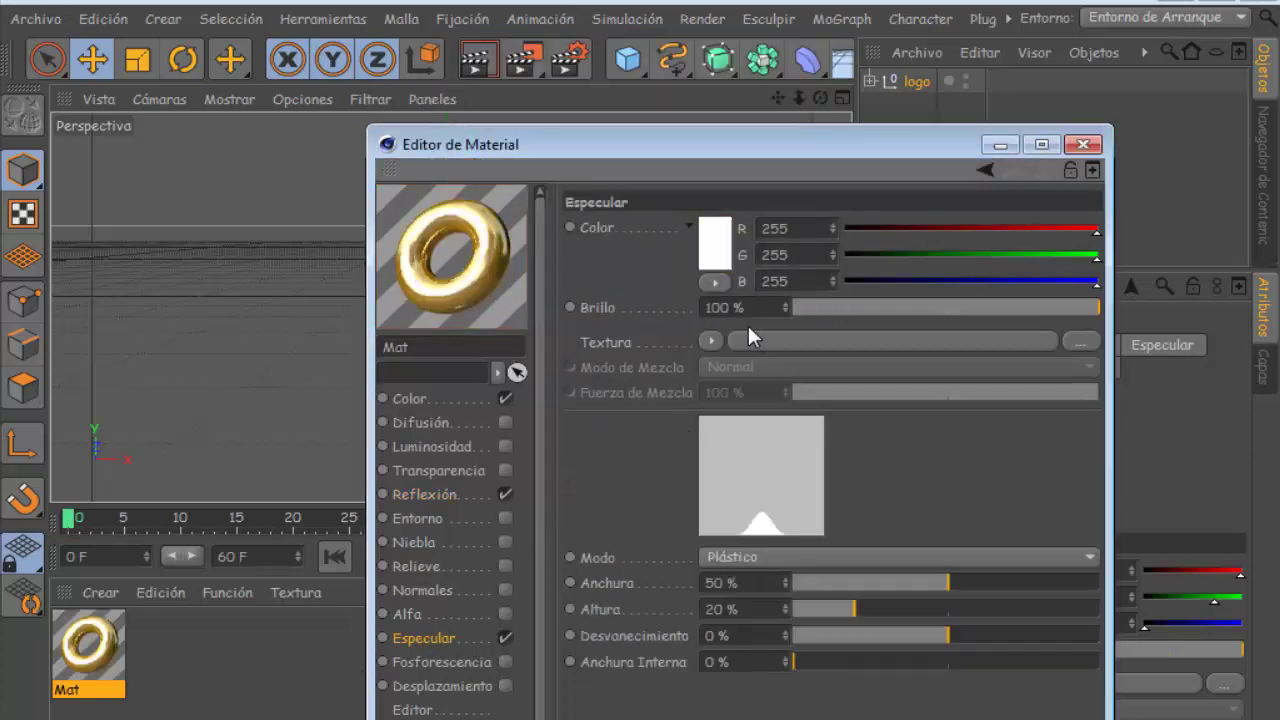
pyautogui.click(743, 558)
pyautogui.click(750, 604)
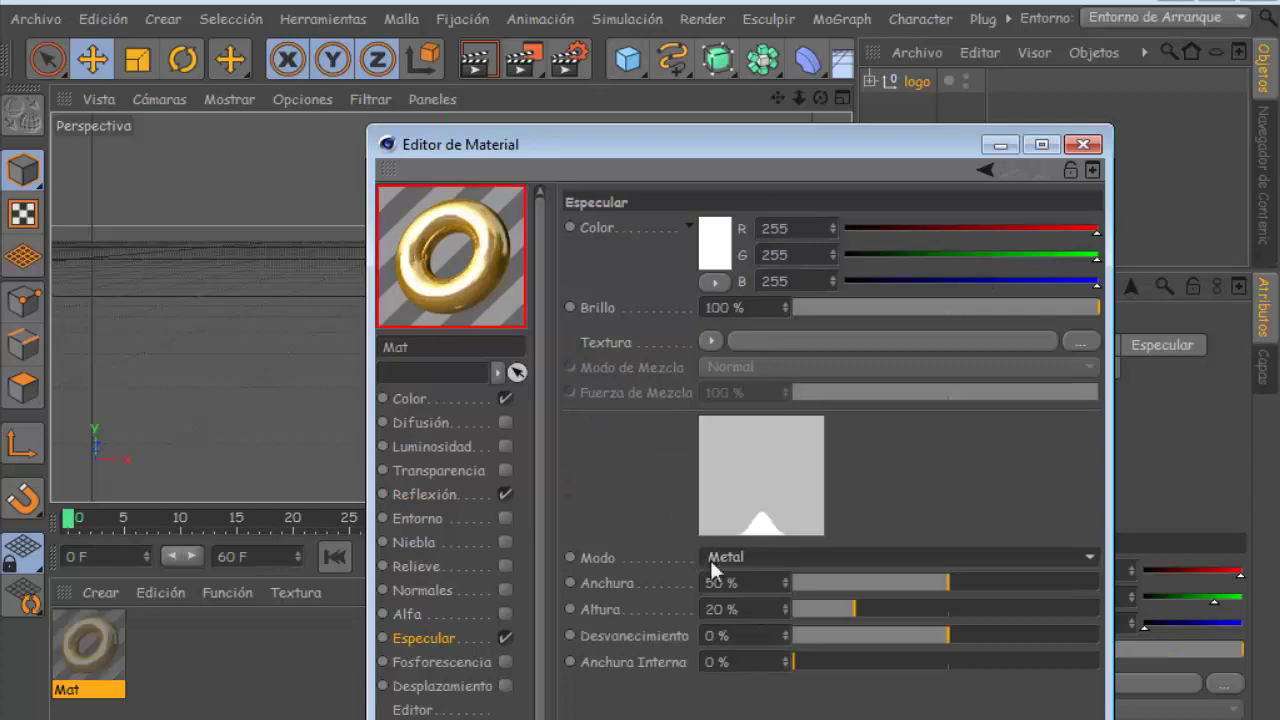
# Step: Close the Material Editor and render an edge-on viewport preview of the guitarist
pyautogui.click(1082, 144)
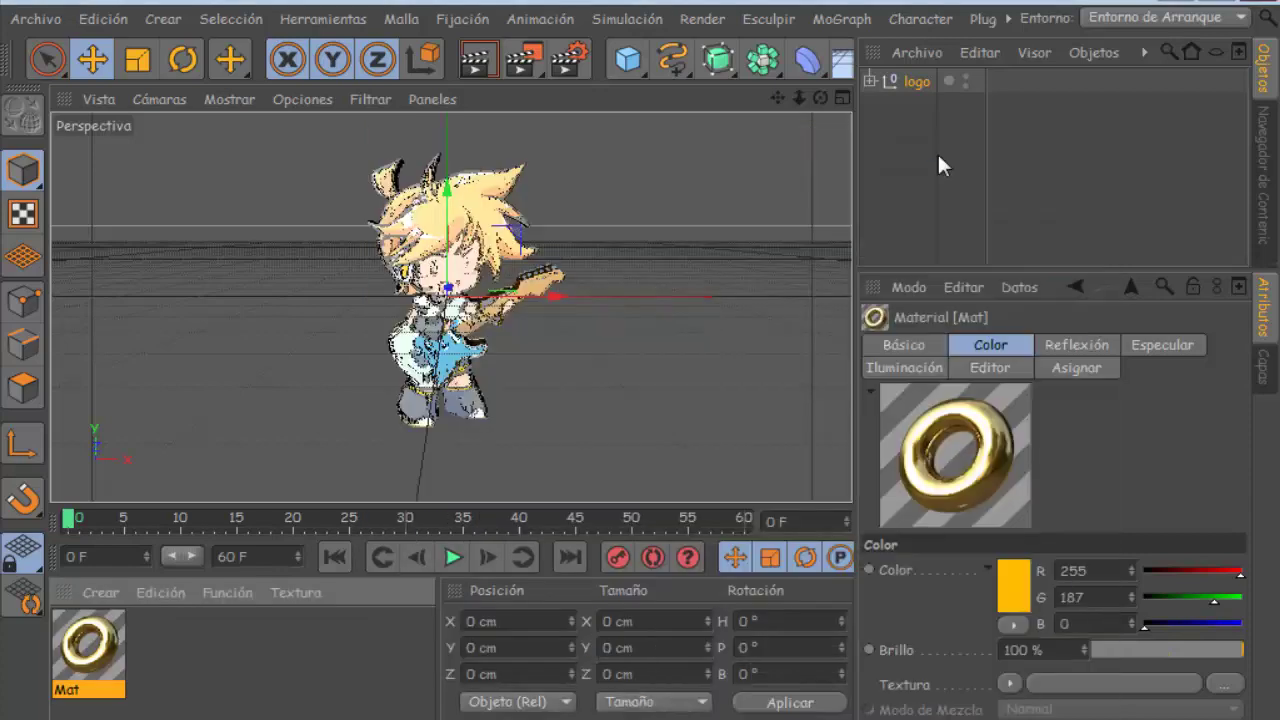
pyautogui.moveTo(819, 99); pyautogui.dragTo(551, 71)
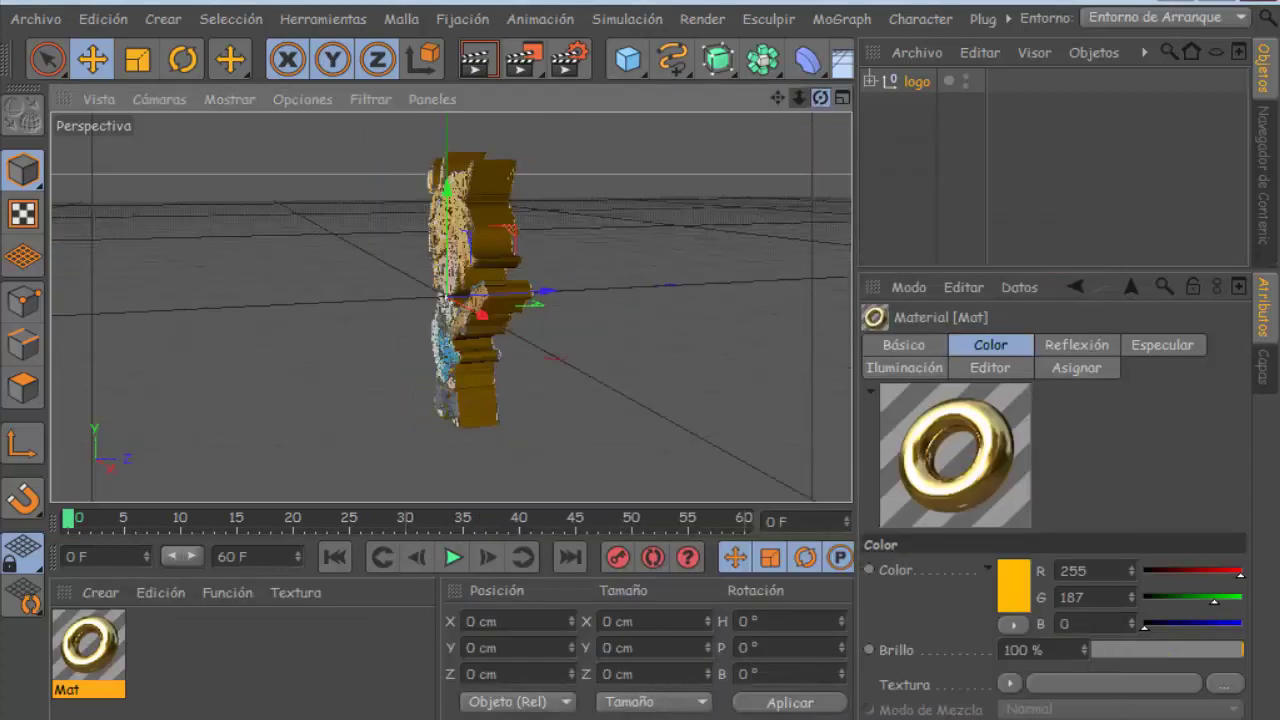
pyautogui.click(477, 62)
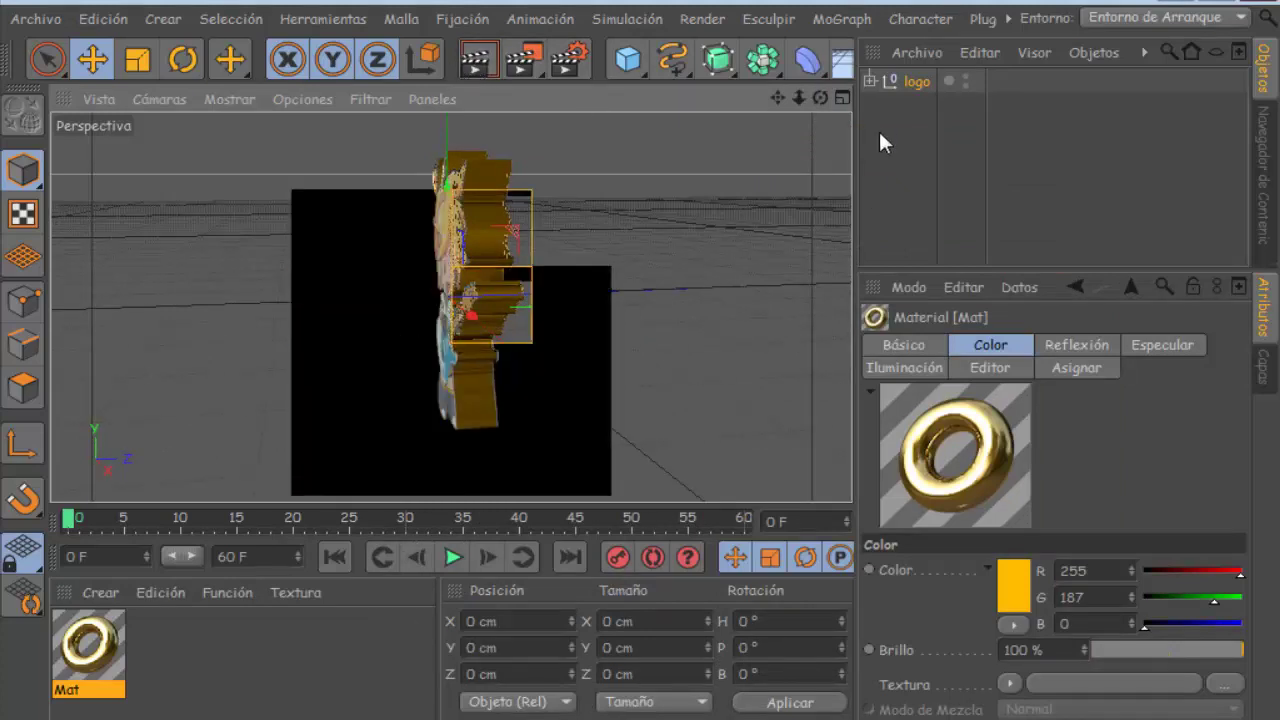
# Step: Change the texture tag projection on CV-ArtSmart Object.1 from Mapeado UVW to Cúbica
pyautogui.click(870, 80)
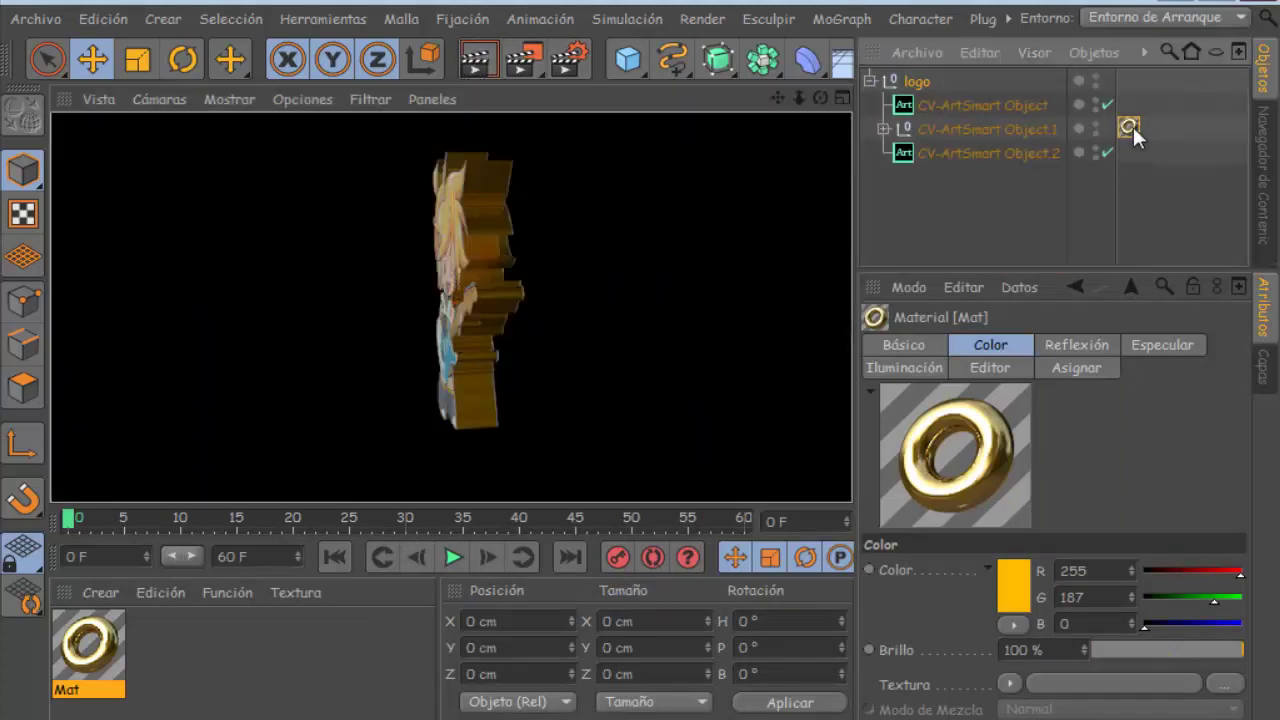
pyautogui.click(1128, 127)
pyautogui.click(1116, 452)
pyautogui.click(1097, 556)
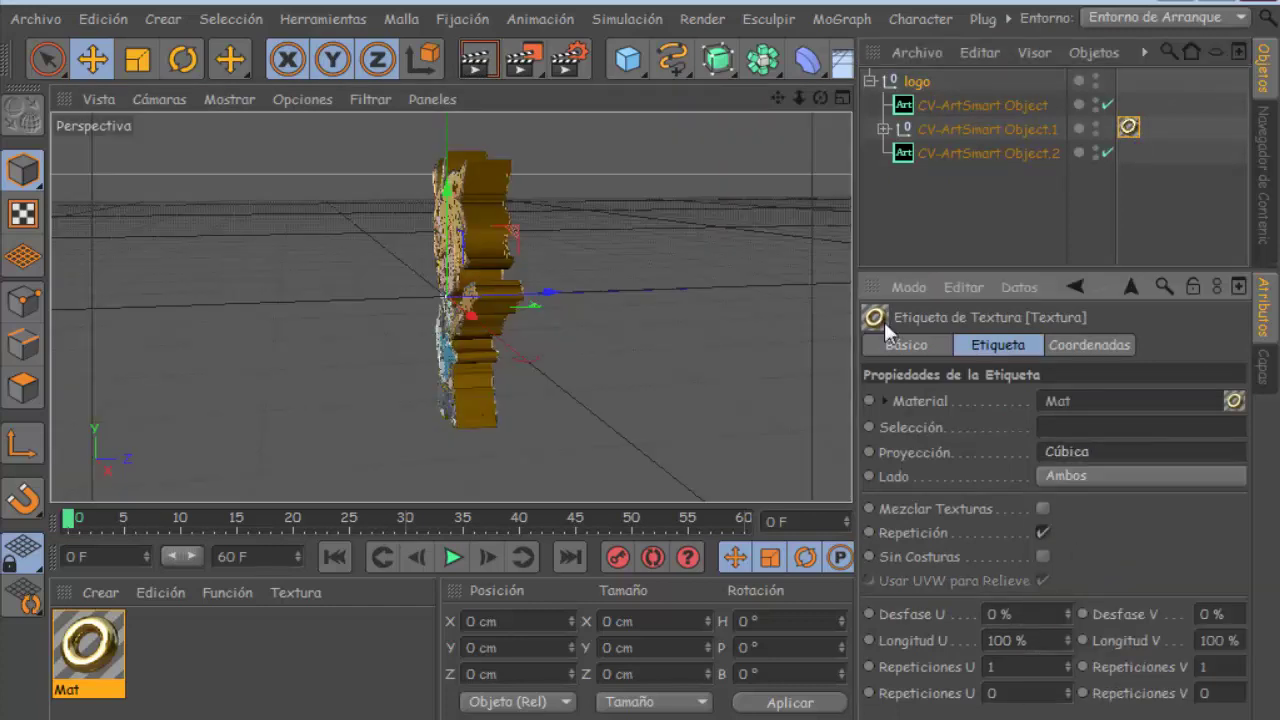
pyautogui.moveTo(820, 97); pyautogui.dragTo(646, 104)
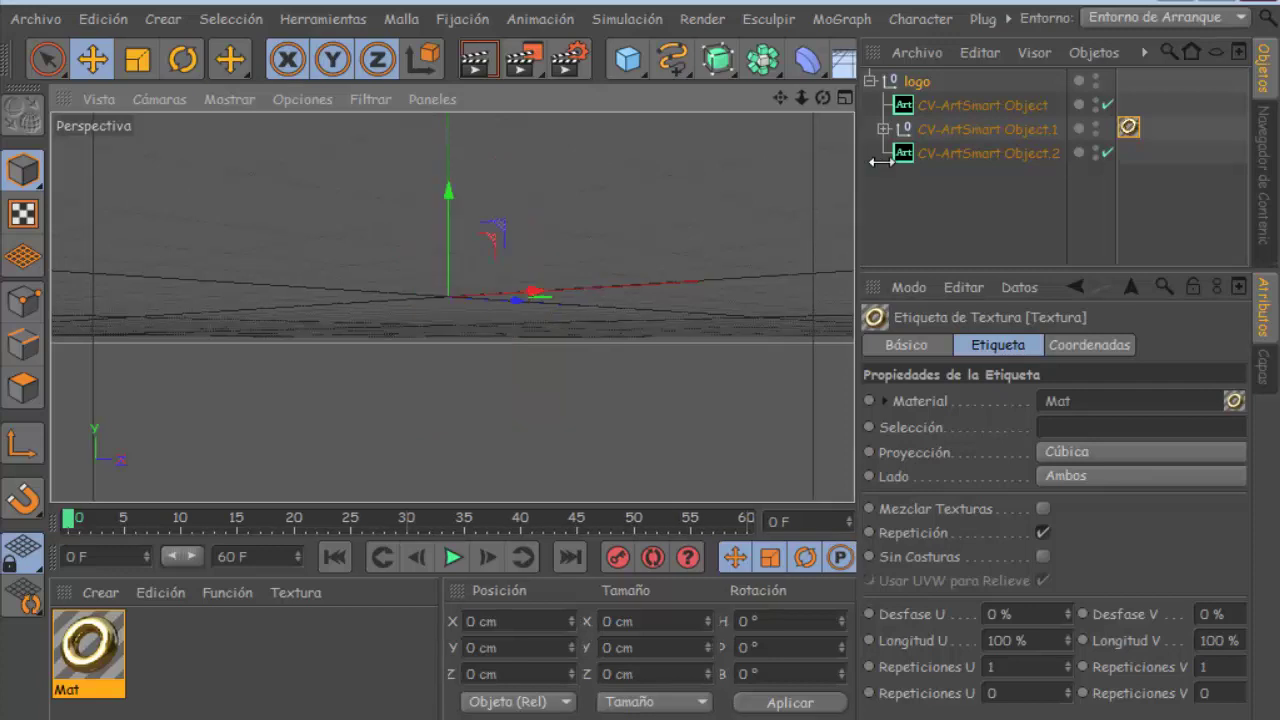
pyautogui.moveTo(866, 161); pyautogui.dragTo(955, 161)
# Step: Add a Cielo sky object with a Composición tag that has Visible por la Cámara unchecked
pyautogui.click(944, 61)
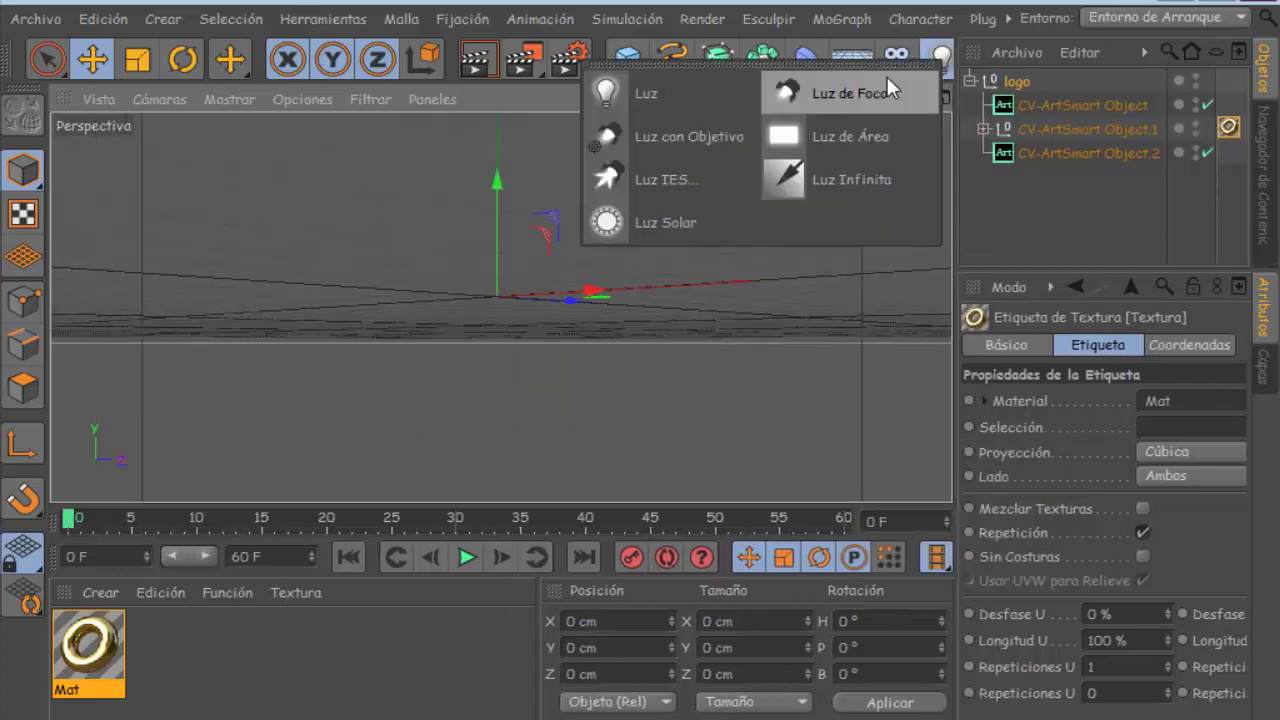
pyautogui.moveTo(838, 64); pyautogui.dragTo(970, 128)
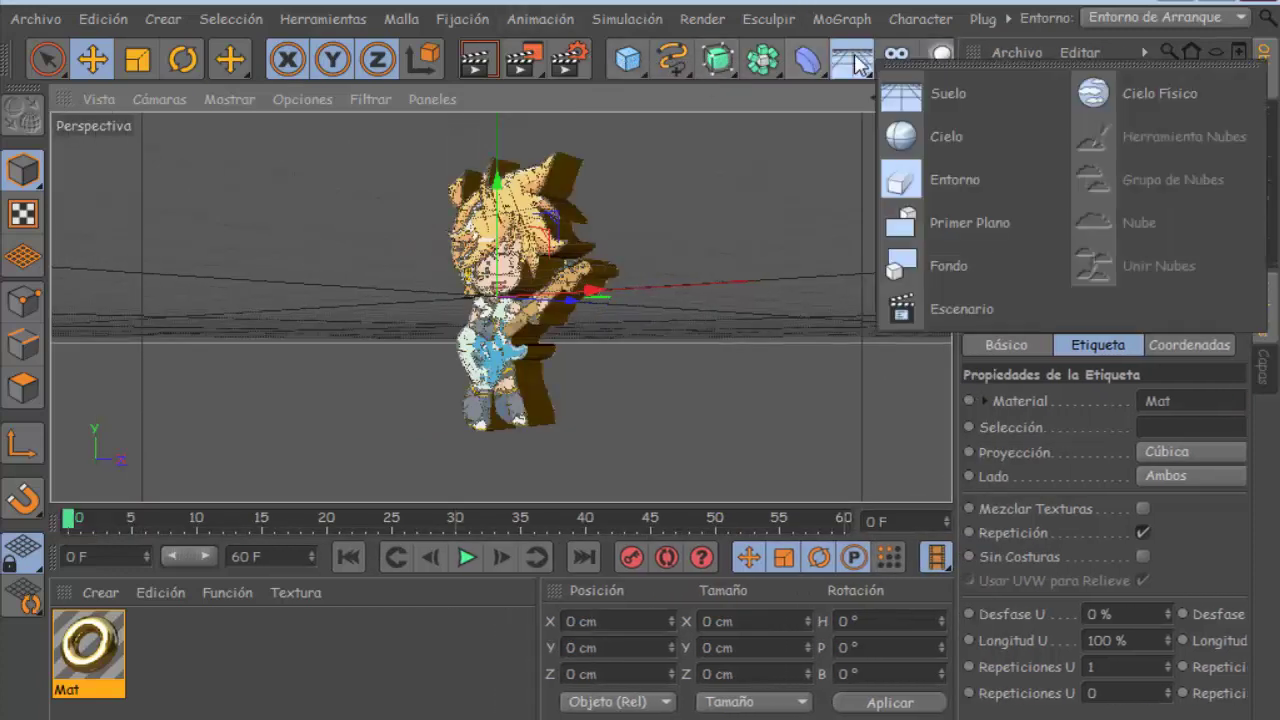
pyautogui.rightClick(1020, 80)
pyautogui.moveTo(730, 11)
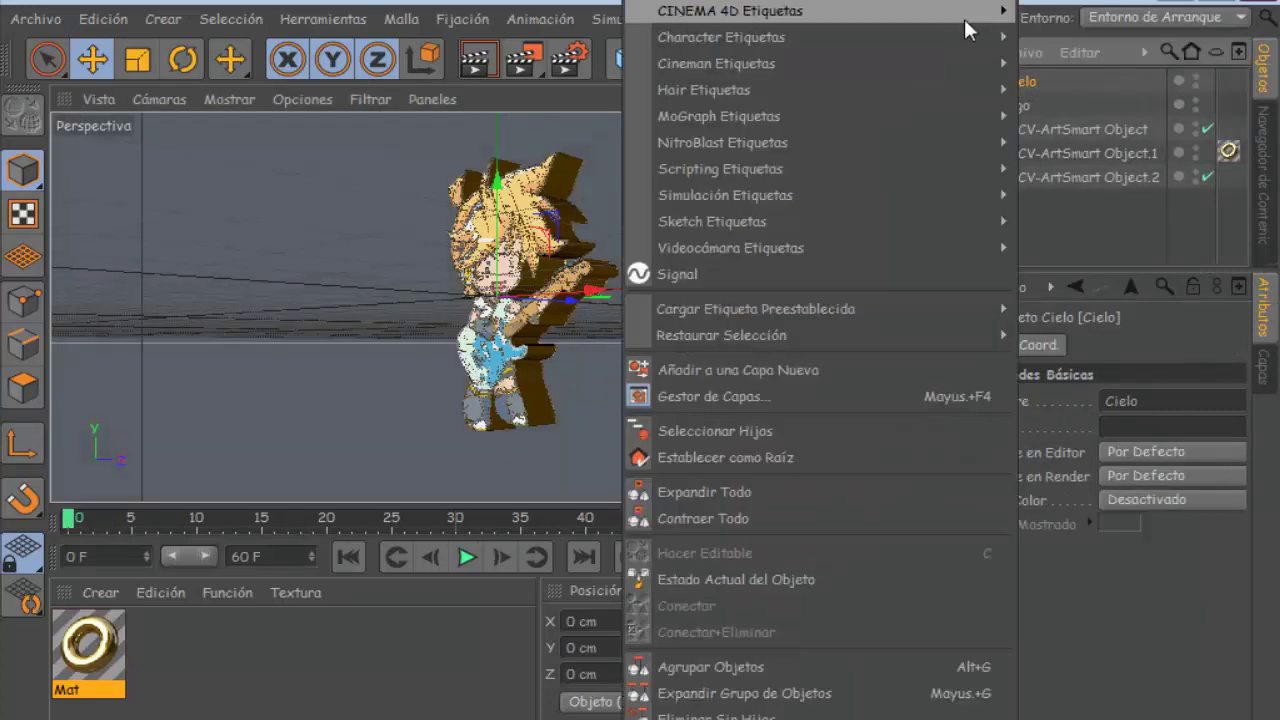
pyautogui.click(1043, 176)
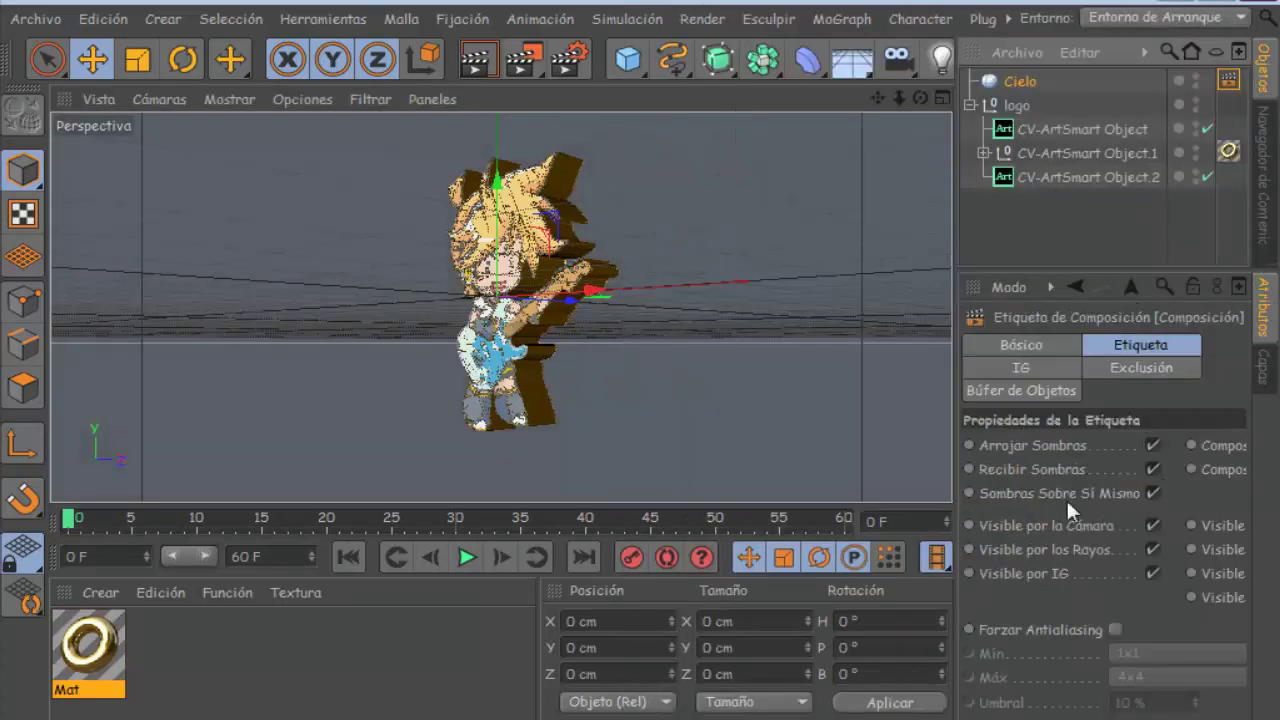
pyautogui.click(1153, 525)
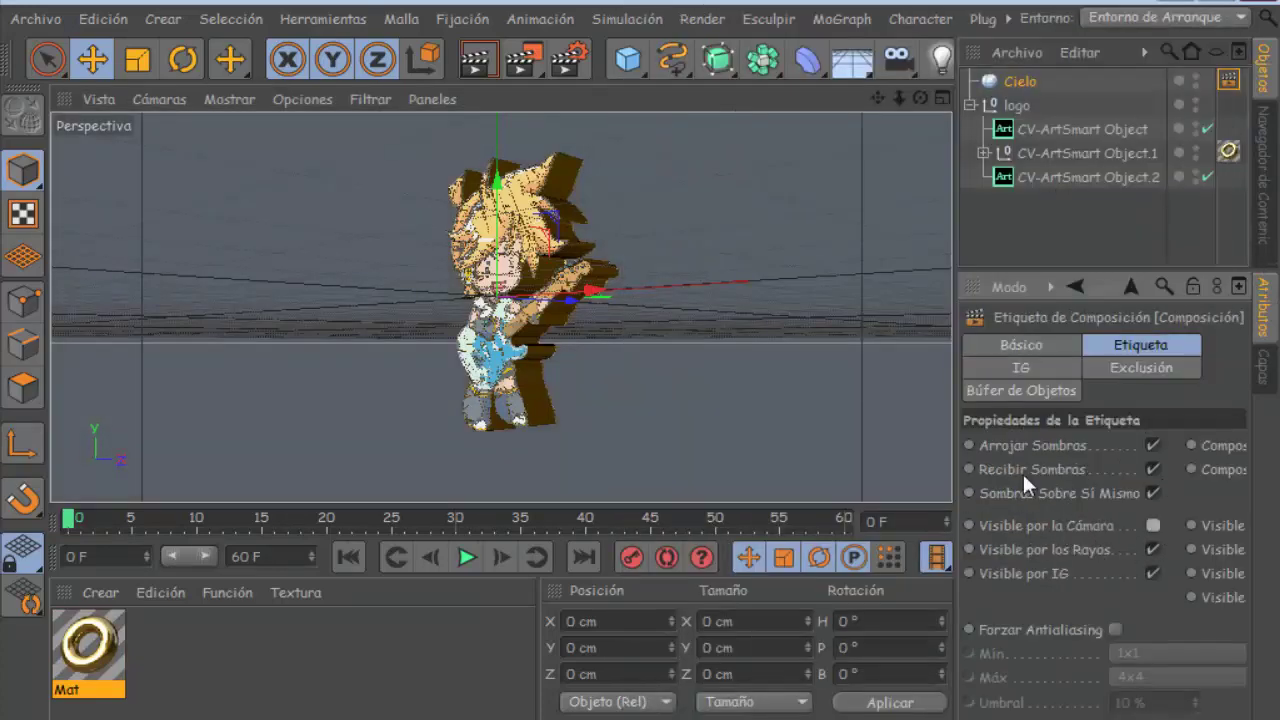
pyautogui.click(566, 58)
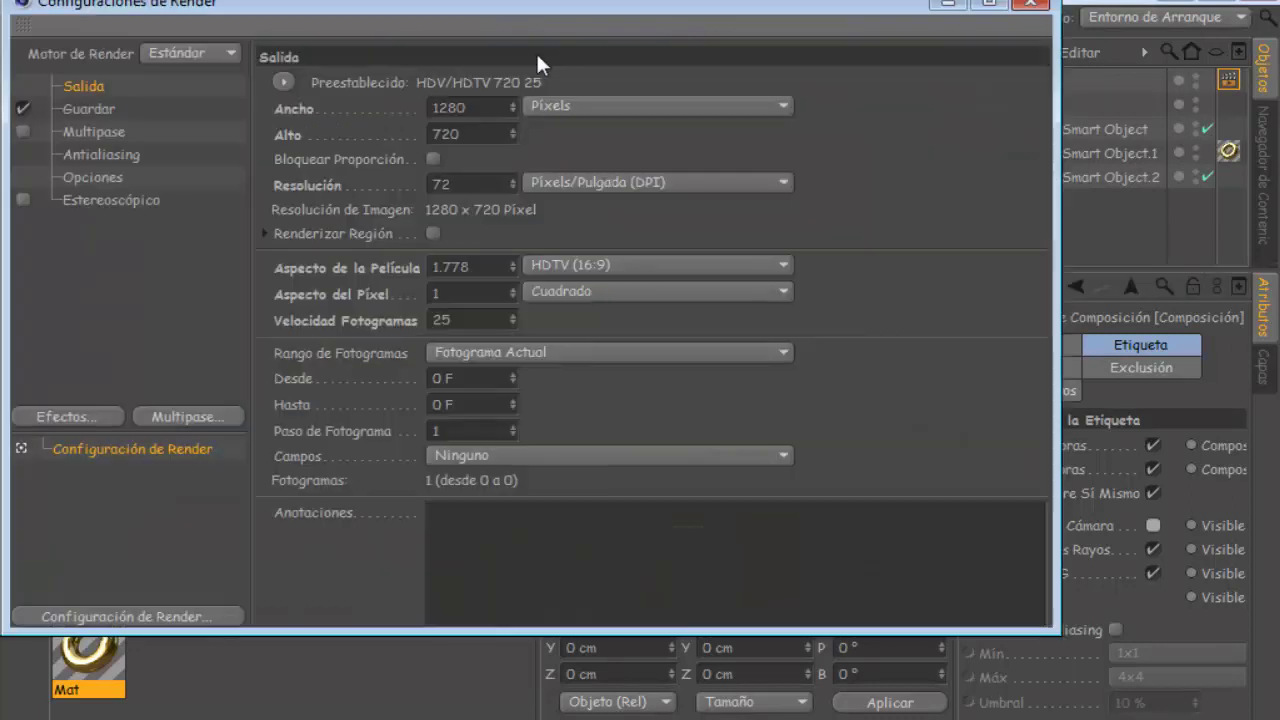
# Step: Set the output frame rate to 30 and the frame range to Todos los Fotogramas
pyautogui.doubleClick(441, 319)
pyautogui.write('30')
pyautogui.click(496, 352)
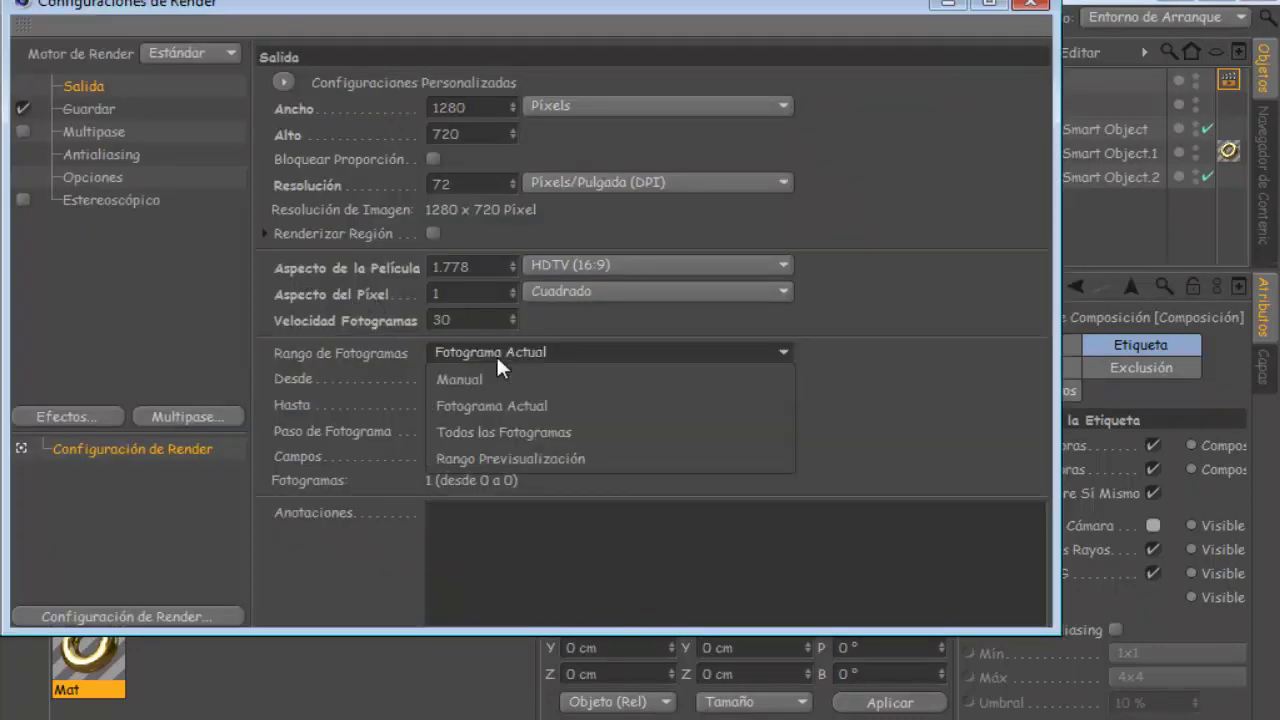
pyautogui.click(521, 431)
pyautogui.click(1030, 3)
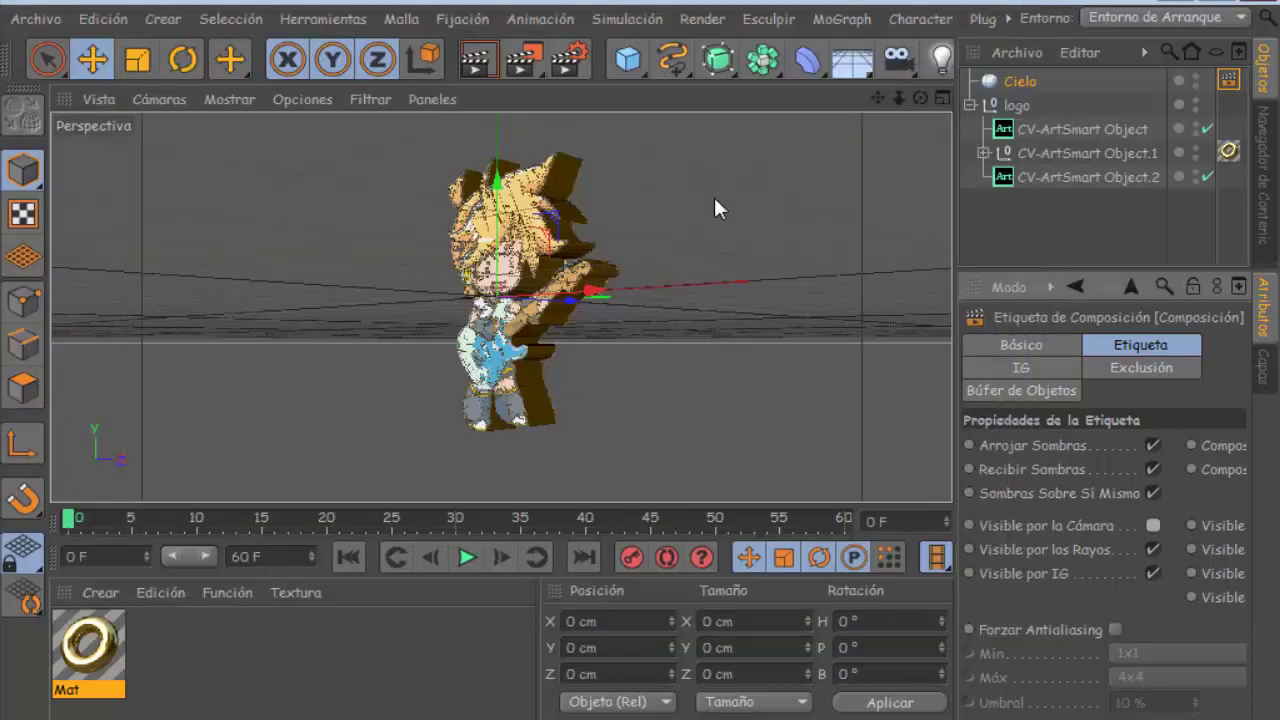
# Step: Preview the render in the viewport, then create a new material, Mat.1, for editing
pyautogui.click(468, 64)
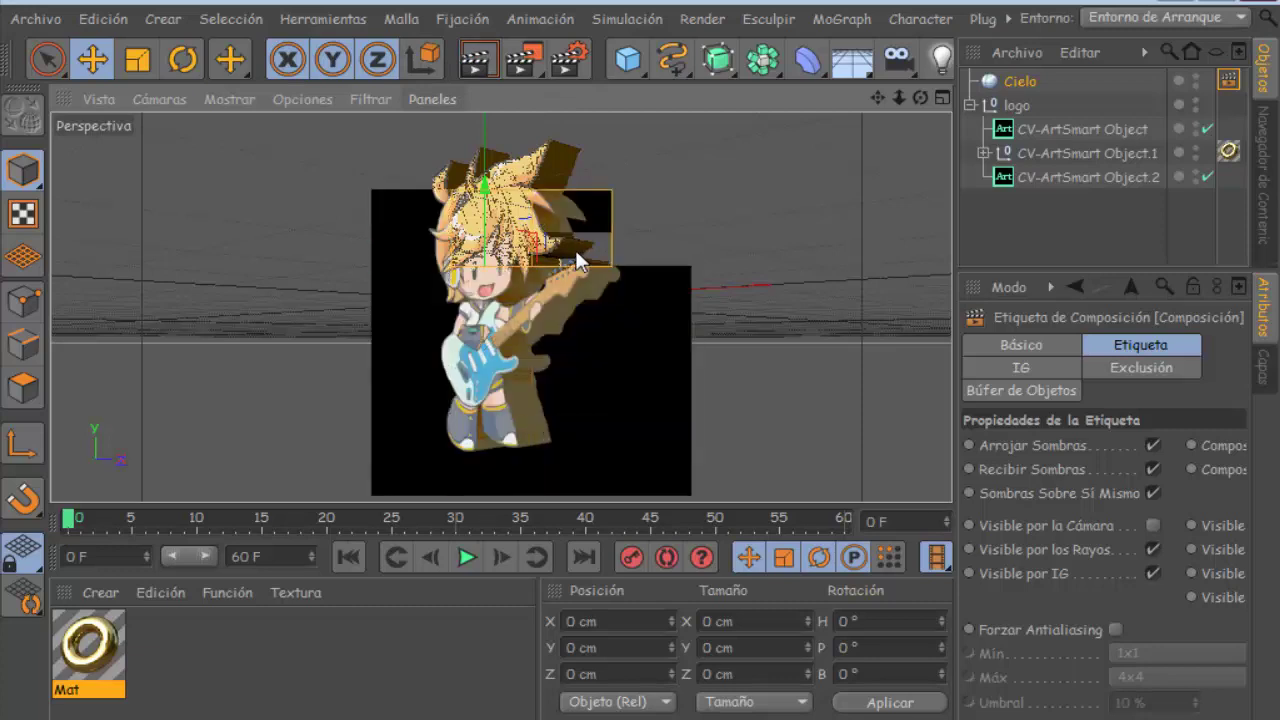
pyautogui.click(100, 592)
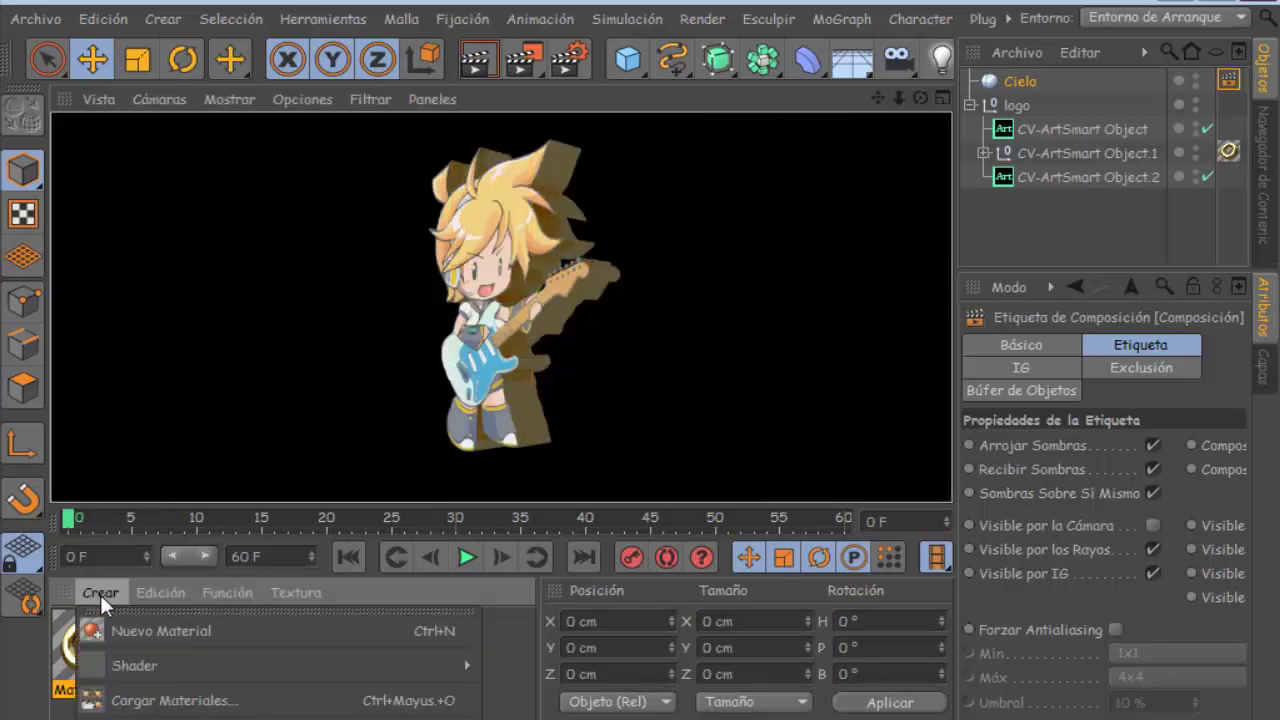
pyautogui.click(135, 628)
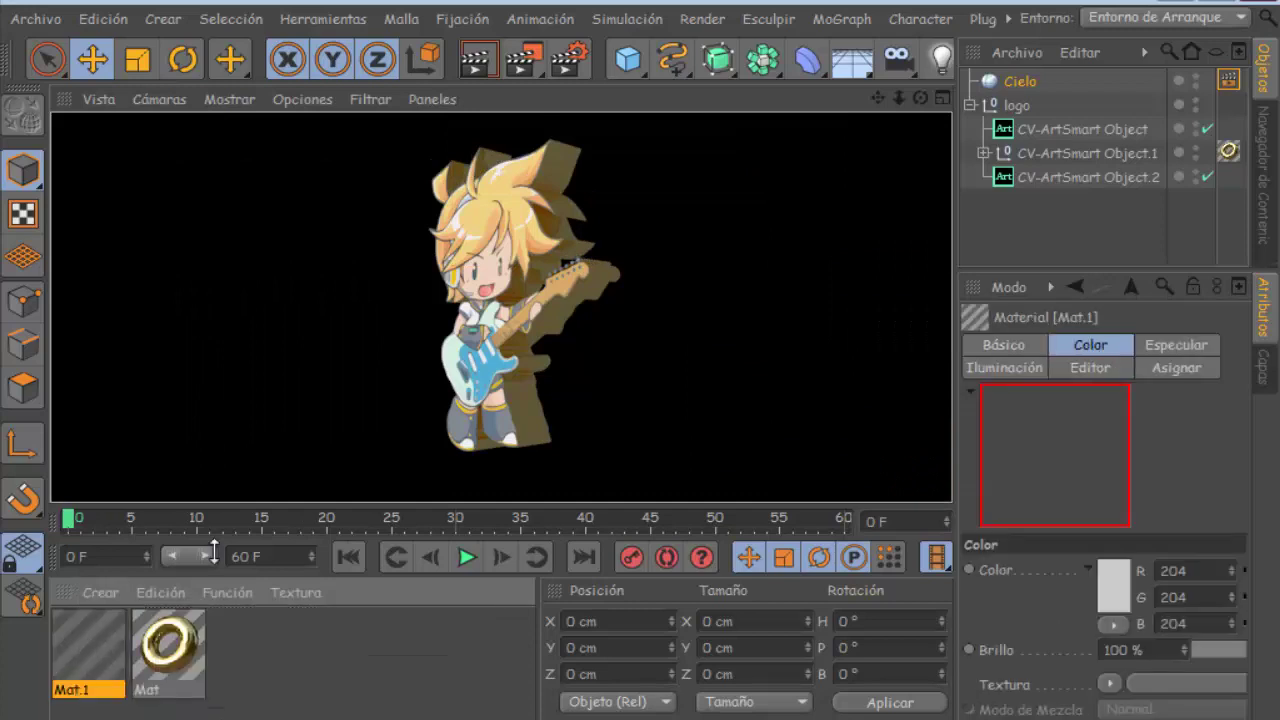
pyautogui.doubleClick(119, 634)
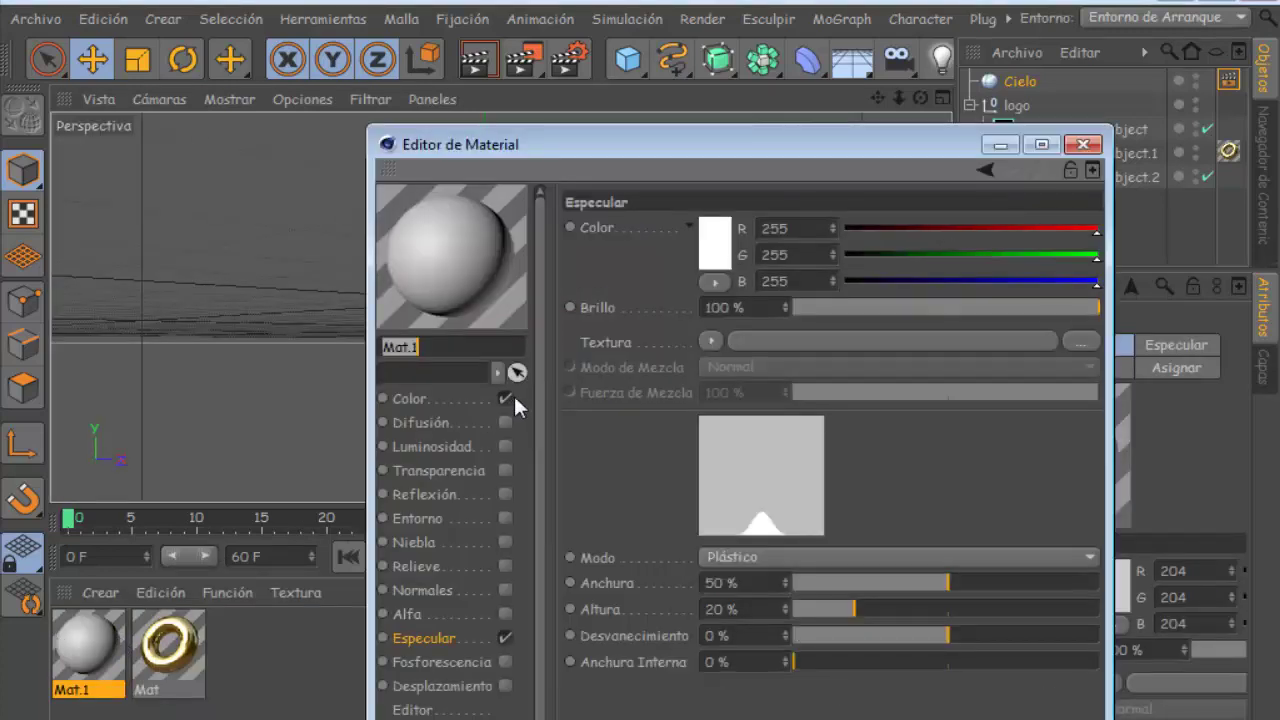
# Step: Turn off Color and Especular on Mat.1 and enable Luminosidad textured with HDR 7.hdr
pyautogui.click(508, 398)
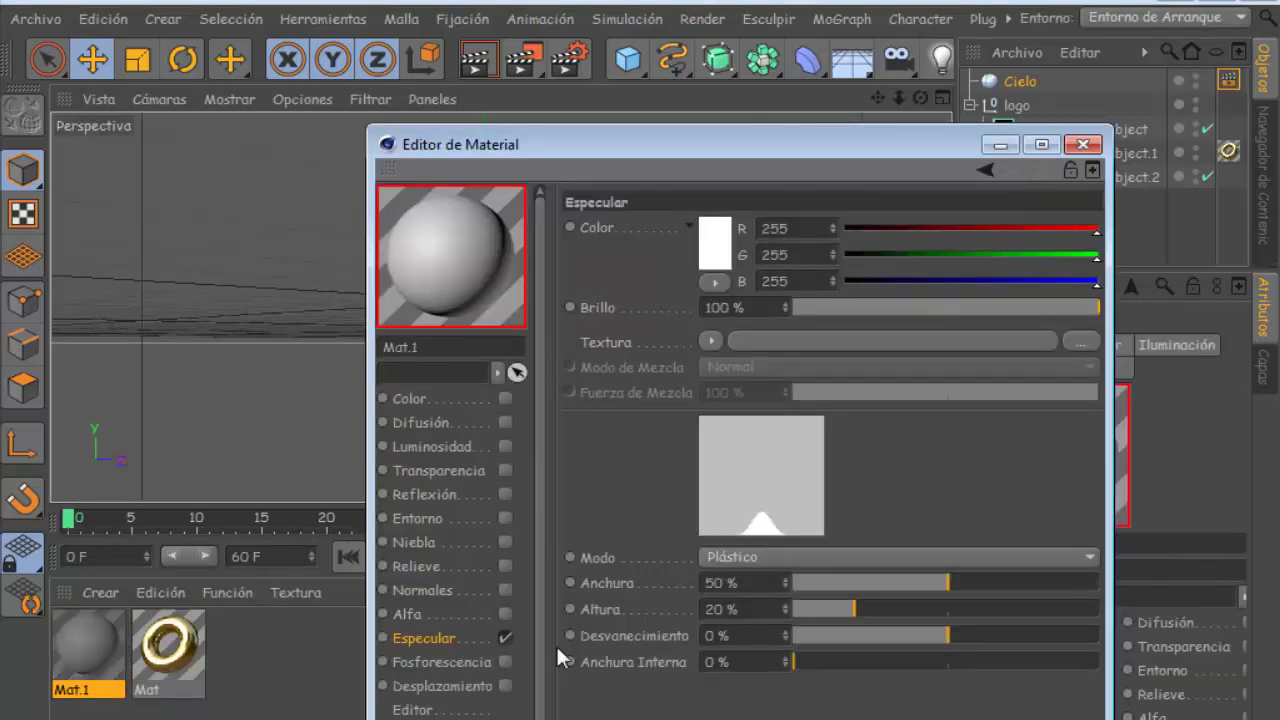
pyautogui.click(506, 638)
pyautogui.click(410, 447)
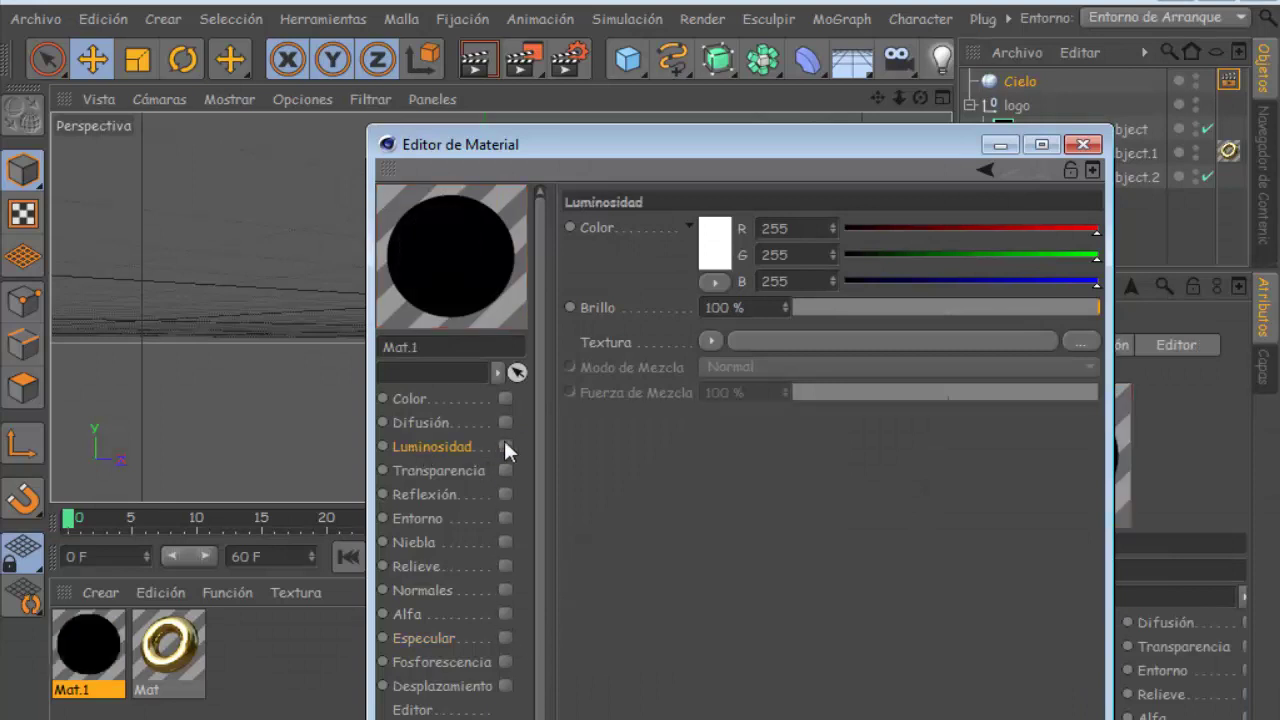
pyautogui.click(506, 446)
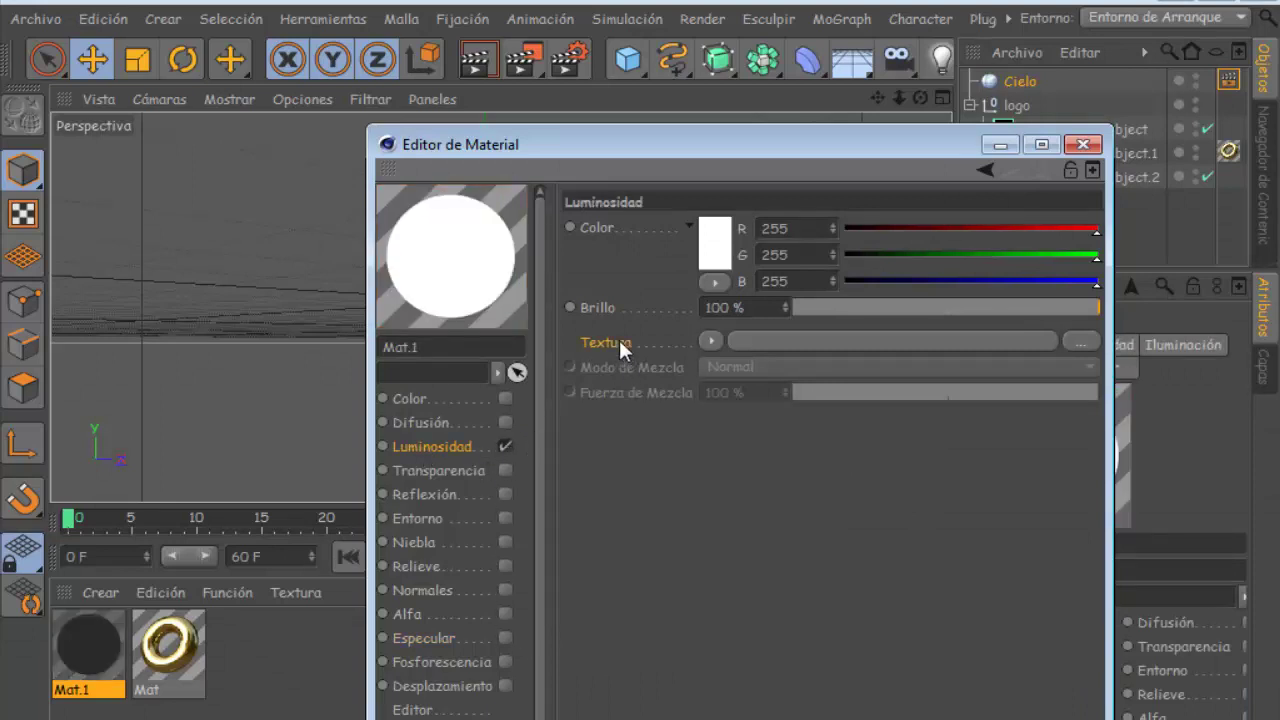
pyautogui.click(1077, 350)
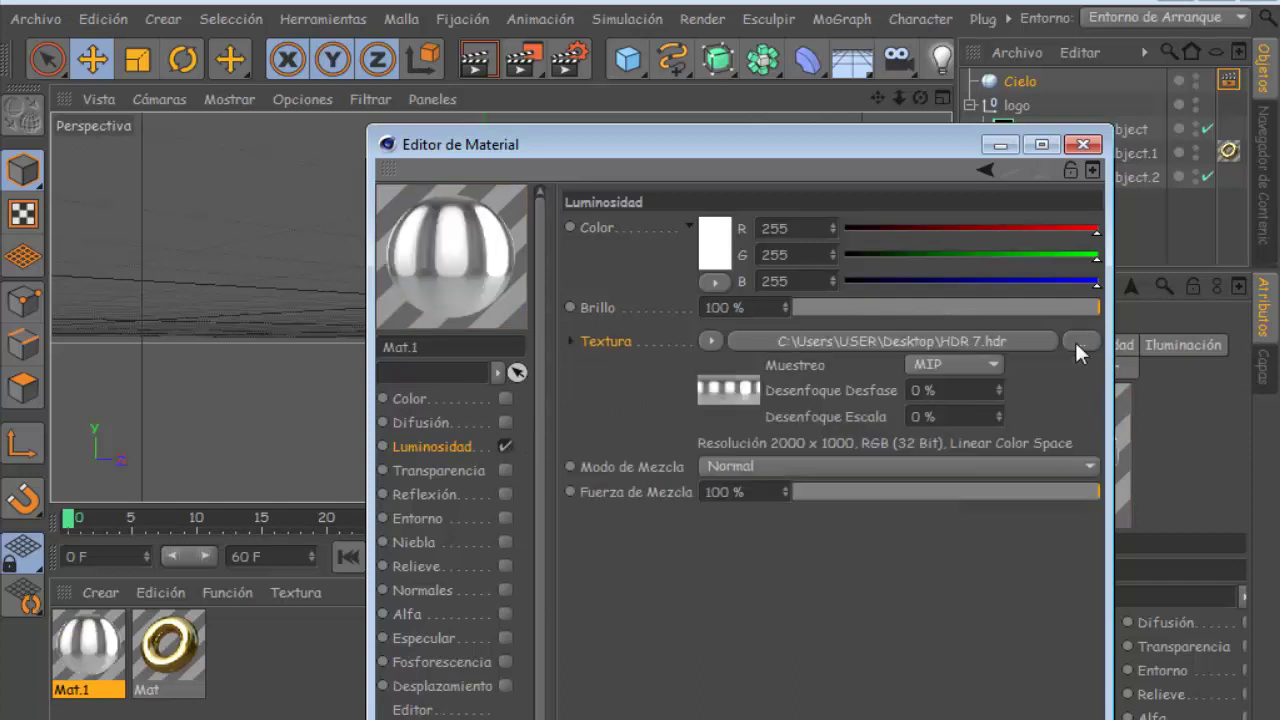
pyautogui.click(1082, 144)
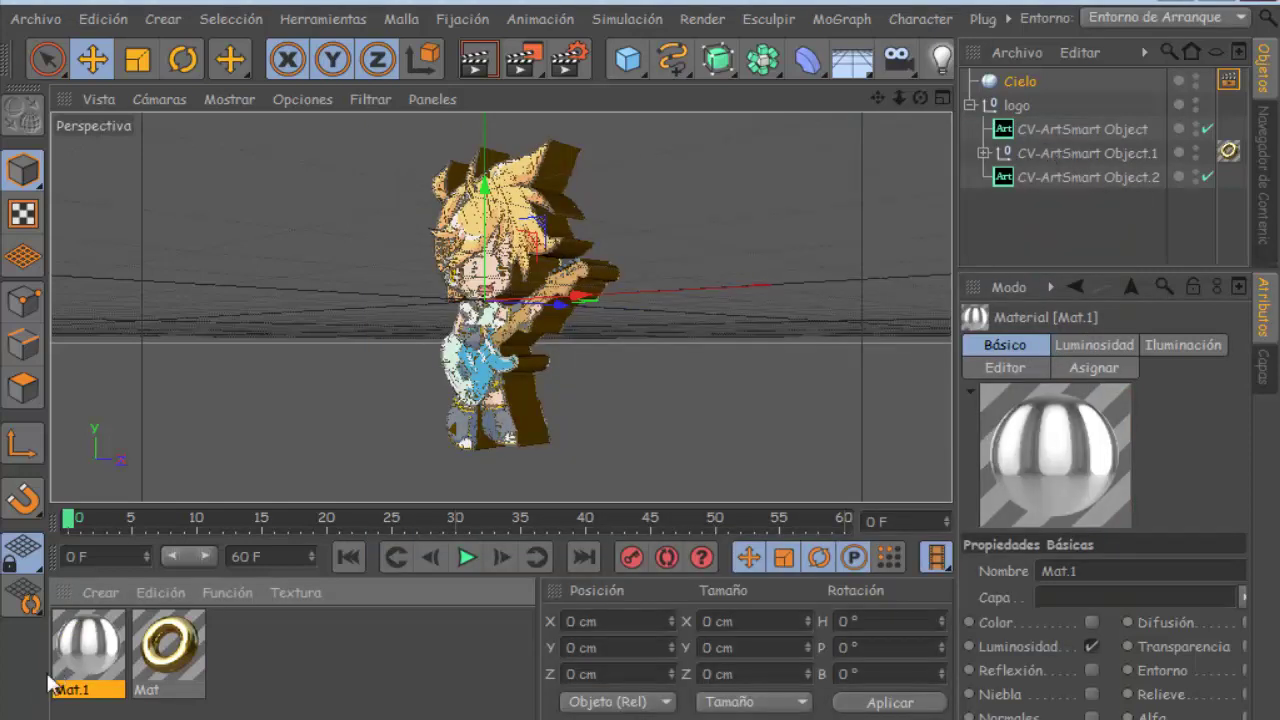
# Step: Apply Mat.1 to the Cielo sky and switch its projection from Esférica to Cúbica, then preview
pyautogui.moveTo(62, 680); pyautogui.dragTo(1015, 92)
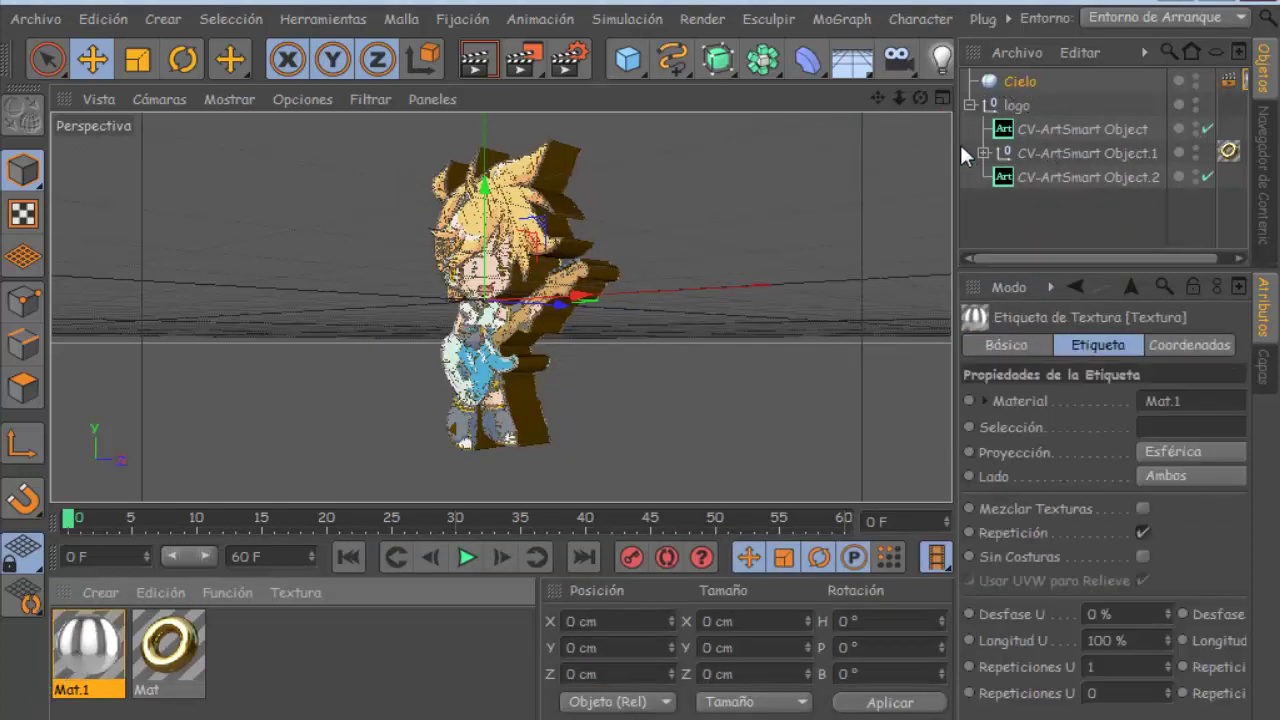
pyautogui.moveTo(959, 142); pyautogui.dragTo(808, 157)
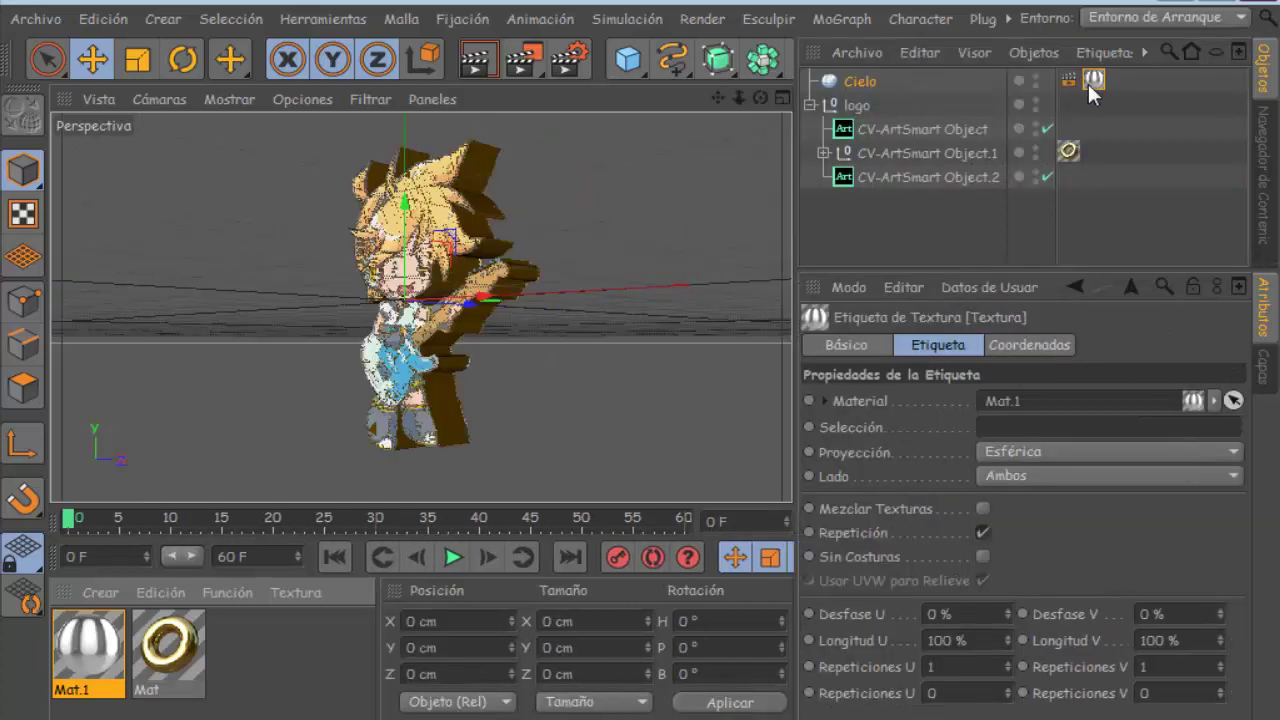
pyautogui.moveTo(1064, 286); pyautogui.dragTo(1064, 231)
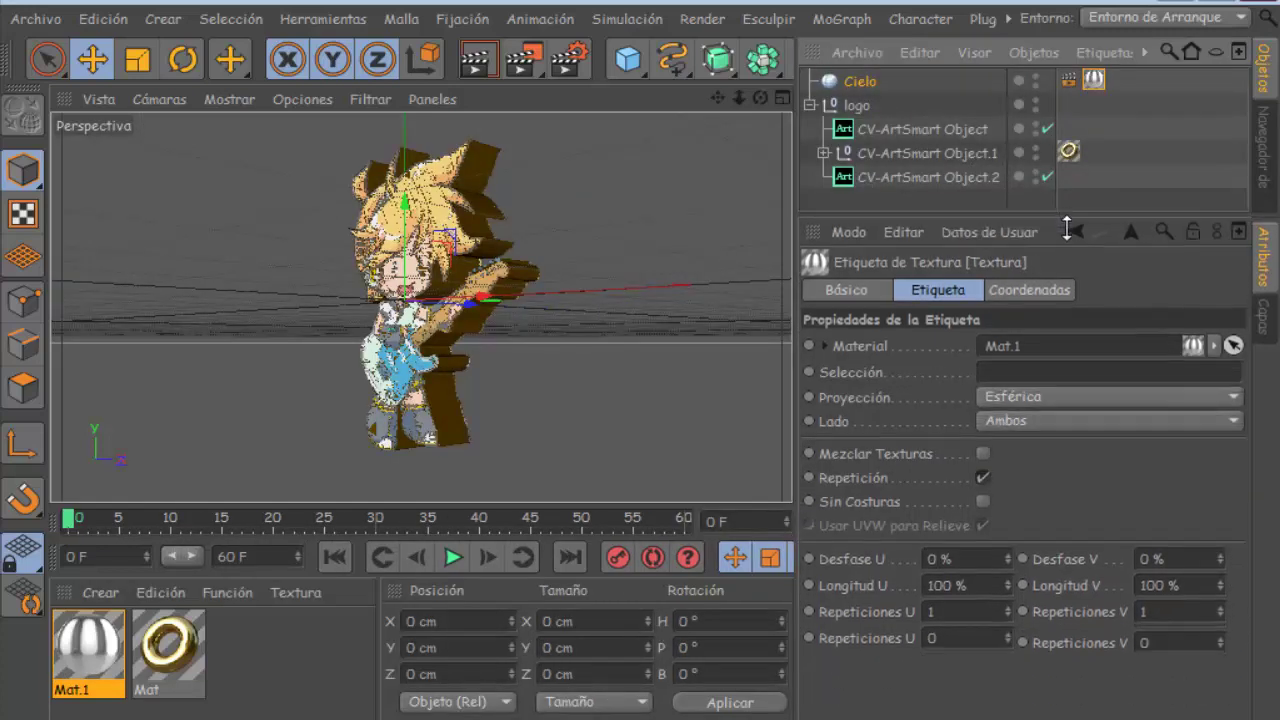
pyautogui.click(809, 104)
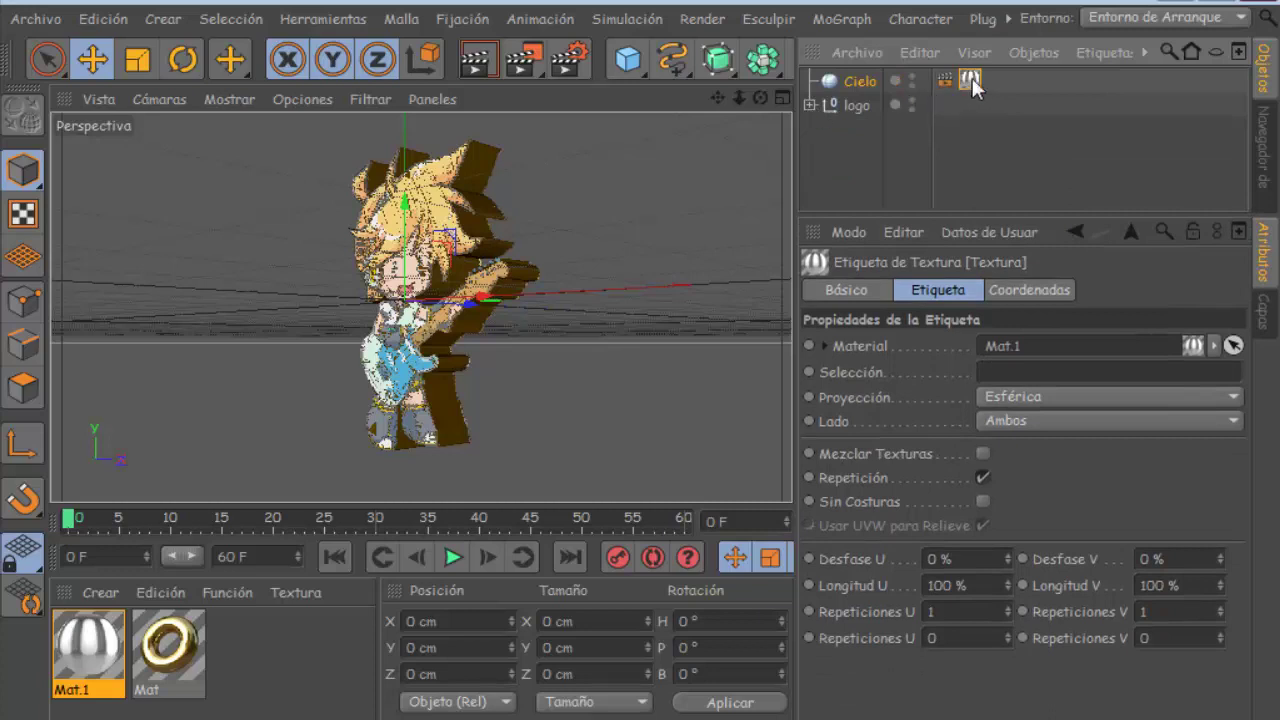
pyautogui.click(1070, 390)
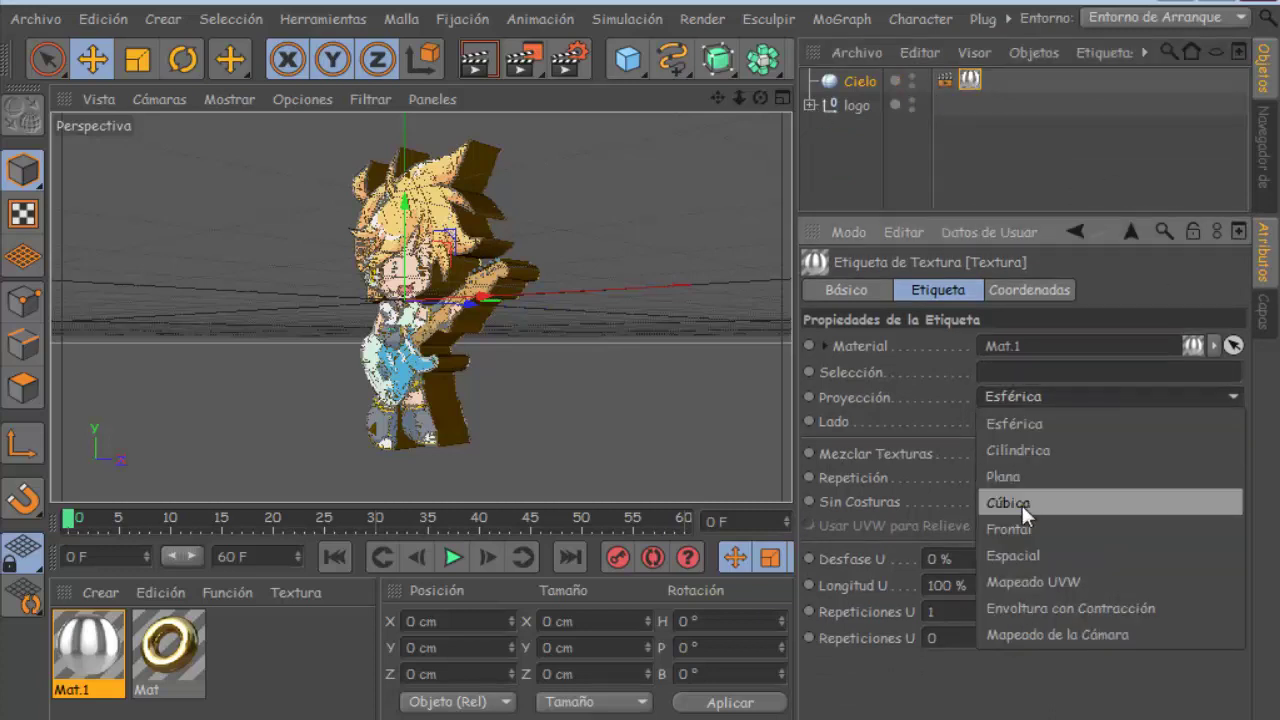
pyautogui.click(1021, 500)
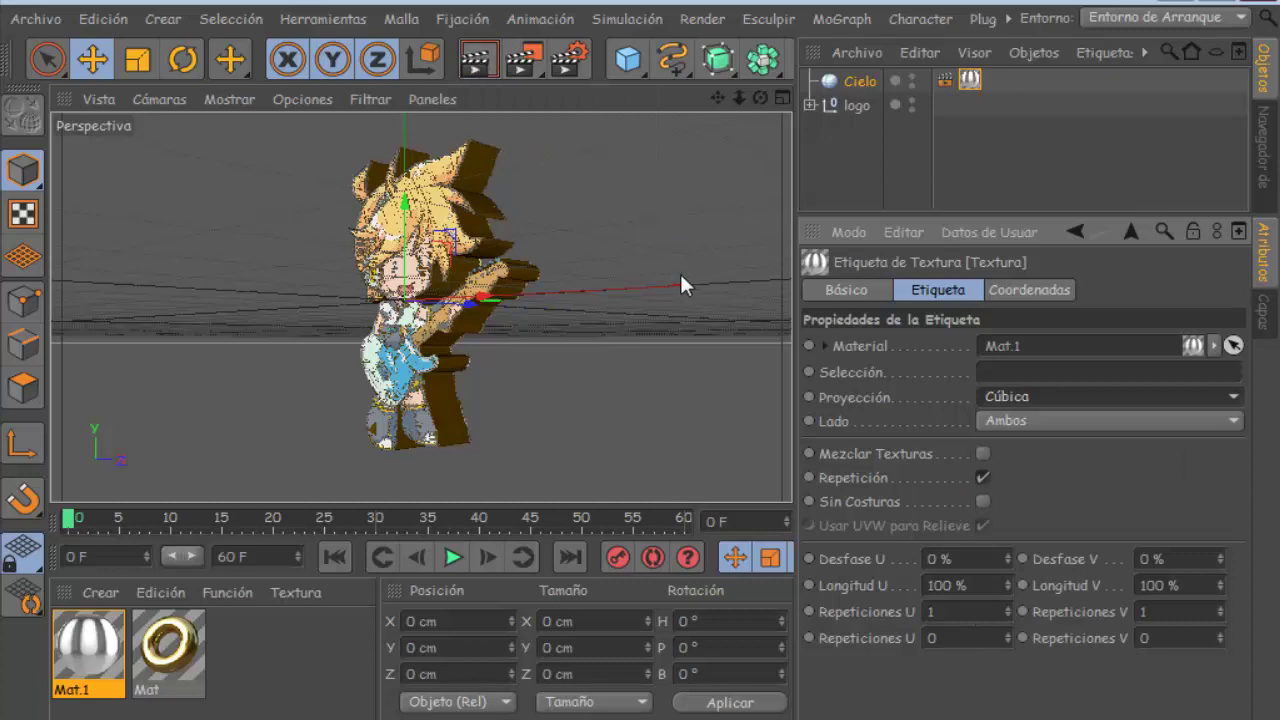
pyautogui.hotkey('ctrl', 'r')
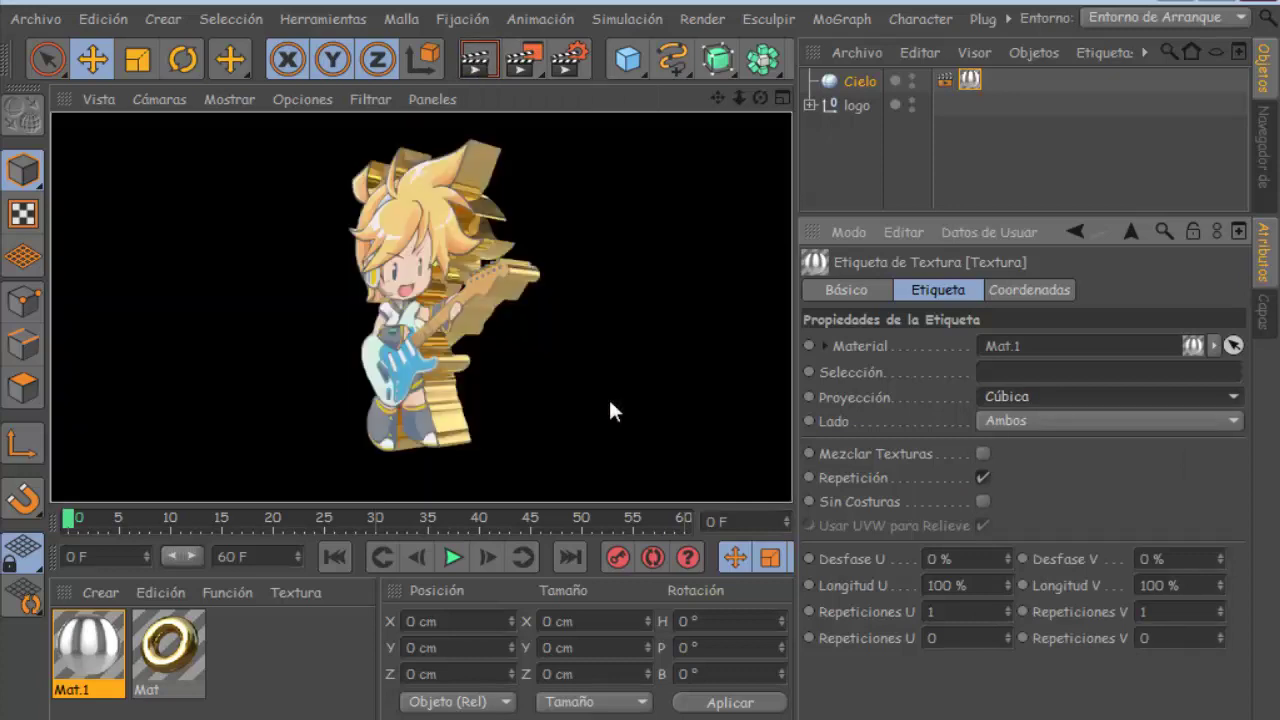
pyautogui.click(686, 176)
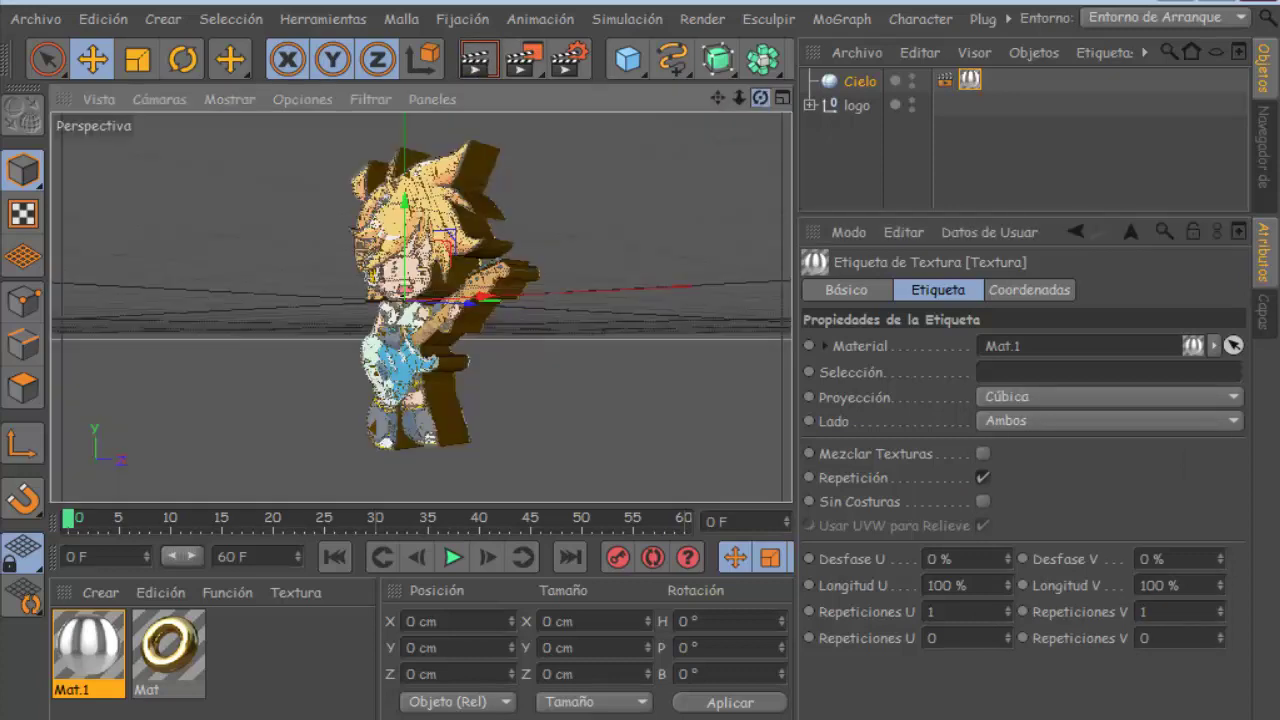
# Step: Add a Círculo spline and a Cámara below it, and look through the new camera
pyautogui.moveTo(811, 189); pyautogui.dragTo(931, 189)
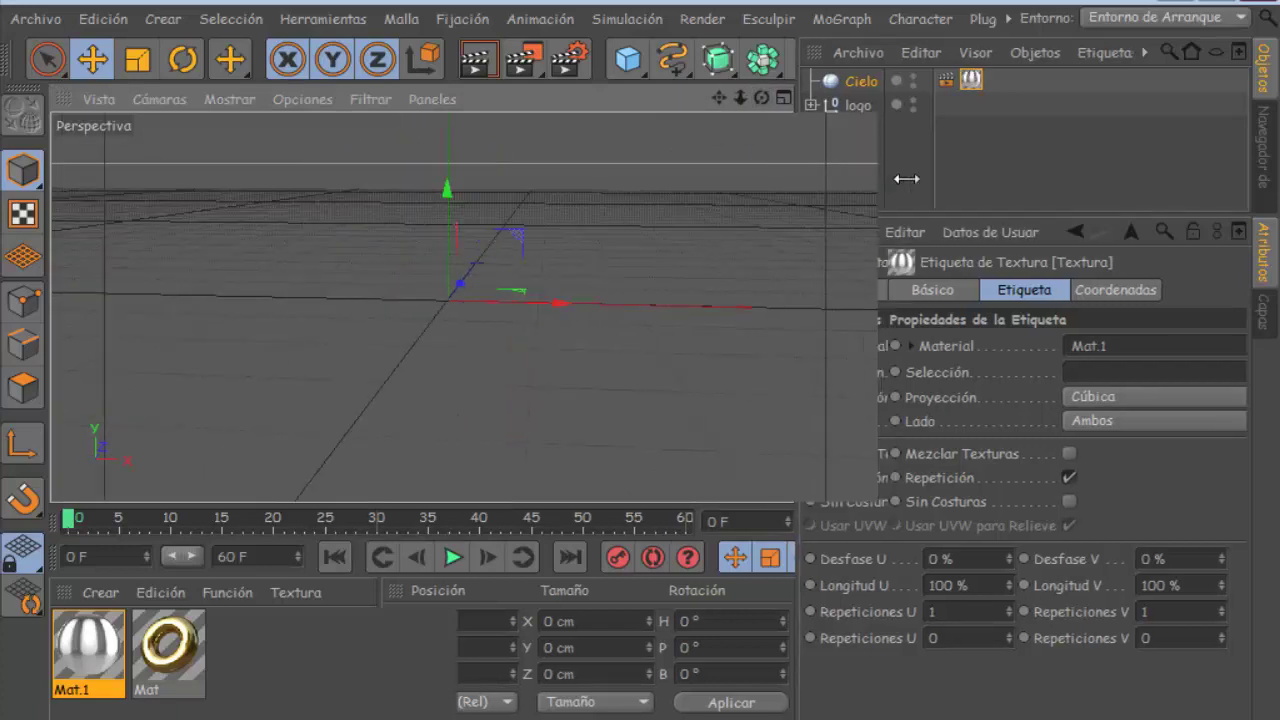
pyautogui.click(673, 60)
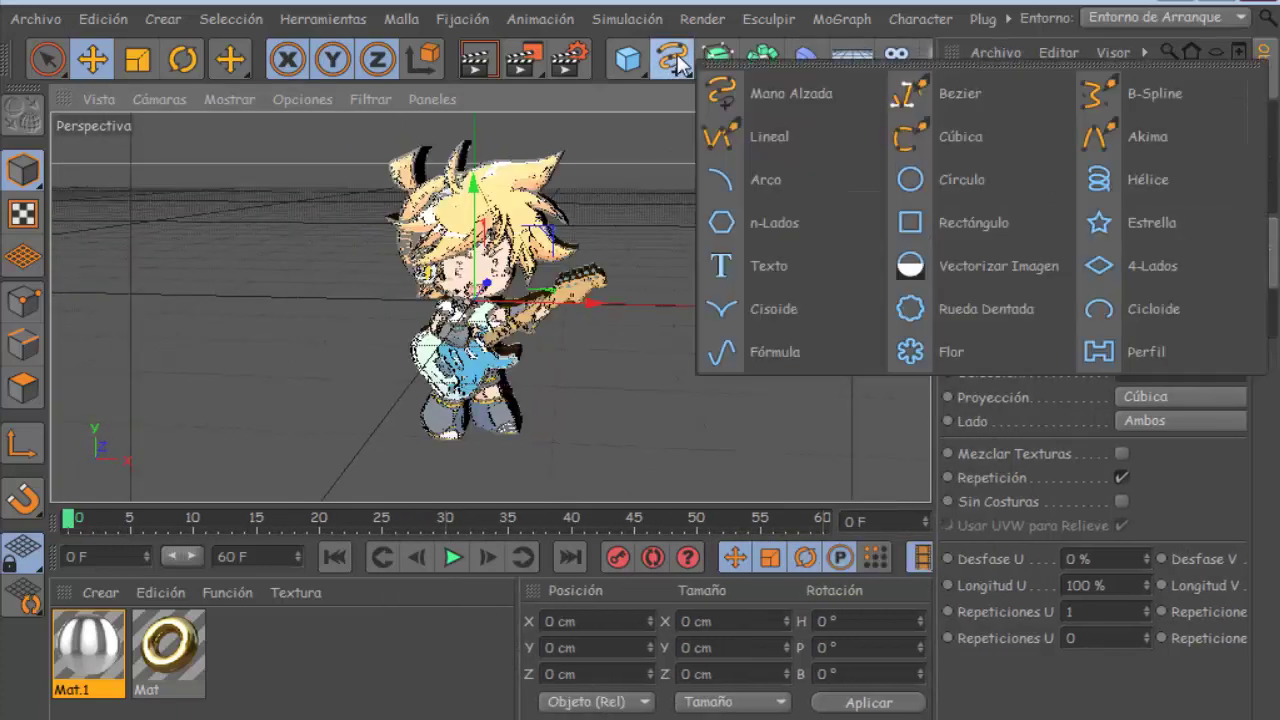
pyautogui.click(924, 179)
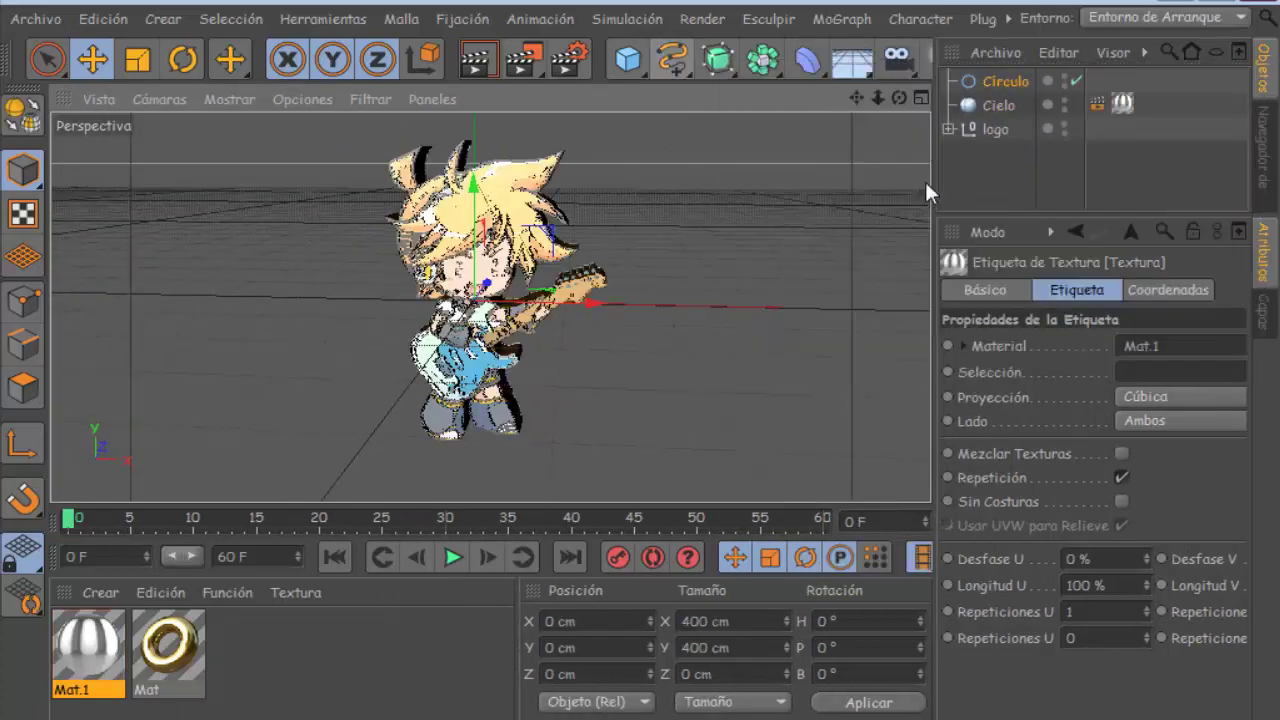
pyautogui.click(907, 80)
pyautogui.click(1000, 92)
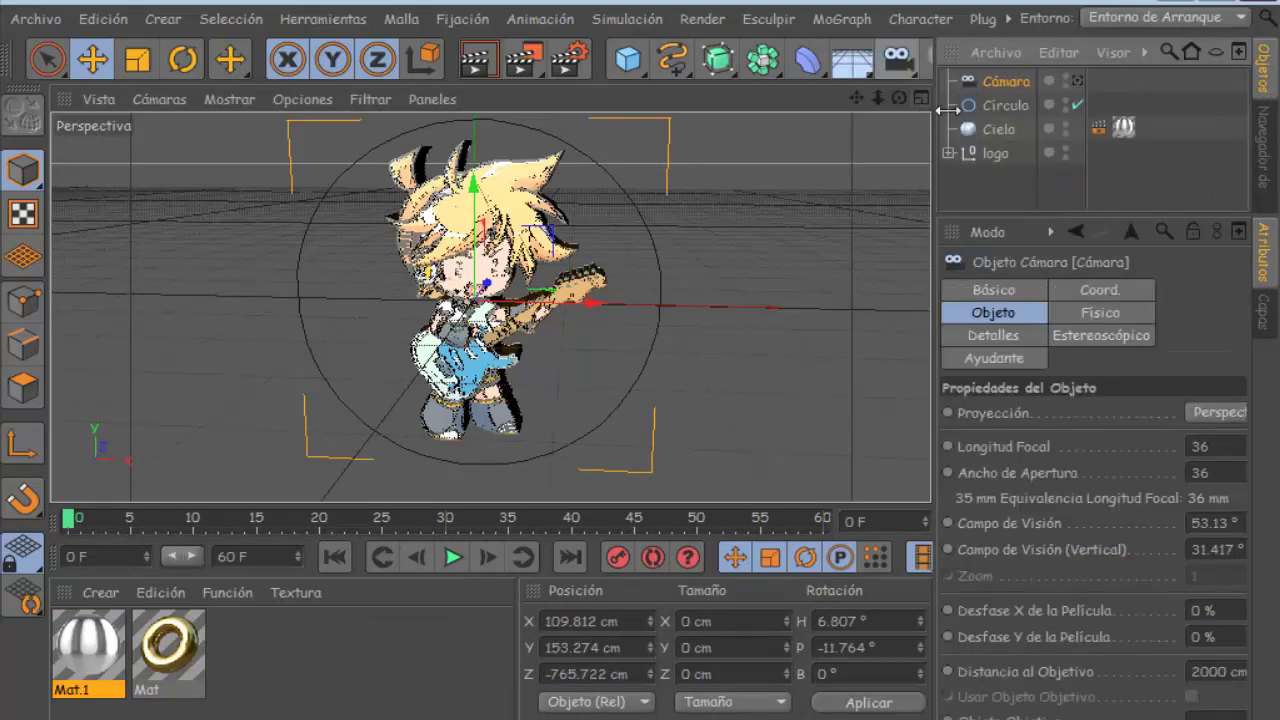
pyautogui.moveTo(1010, 117); pyautogui.dragTo(868, 140)
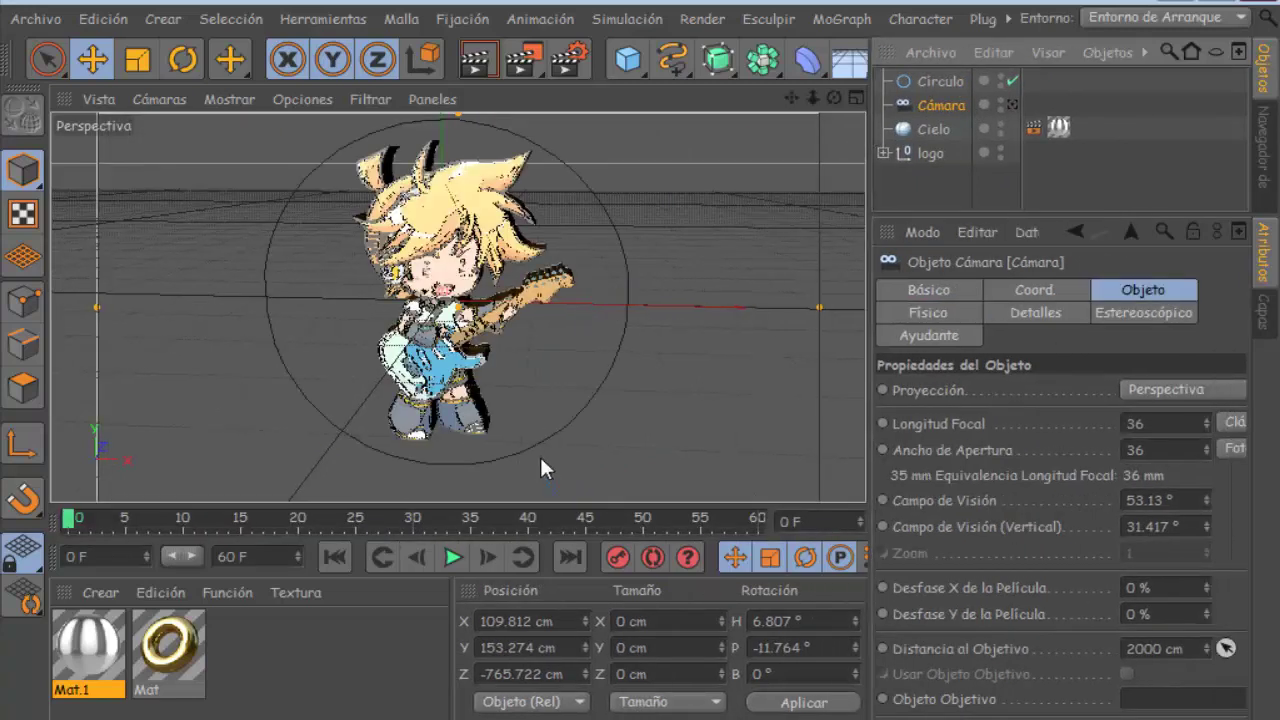
pyautogui.click(1013, 103)
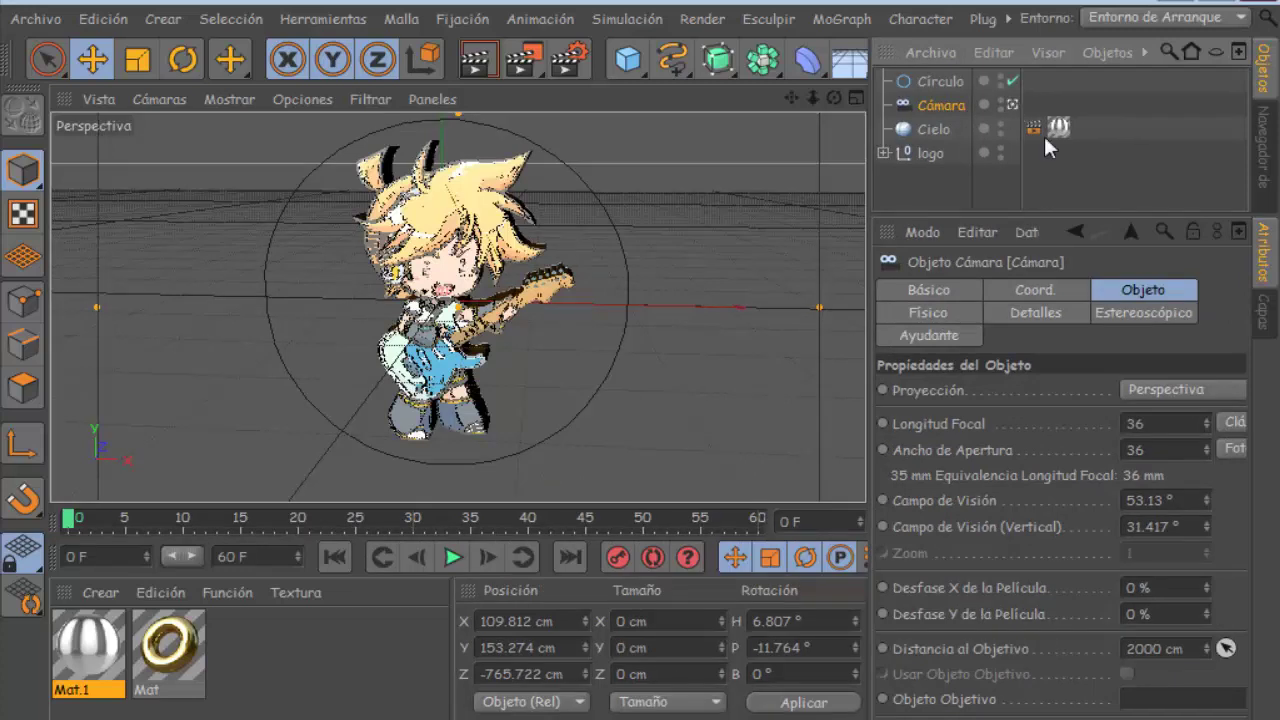
# Step: Place the camera at position 0, 0, -500 cm with heading and pitch set to 0
pyautogui.moveTo(1044, 227); pyautogui.dragTo(1002, 125)
pyautogui.click(1035, 218)
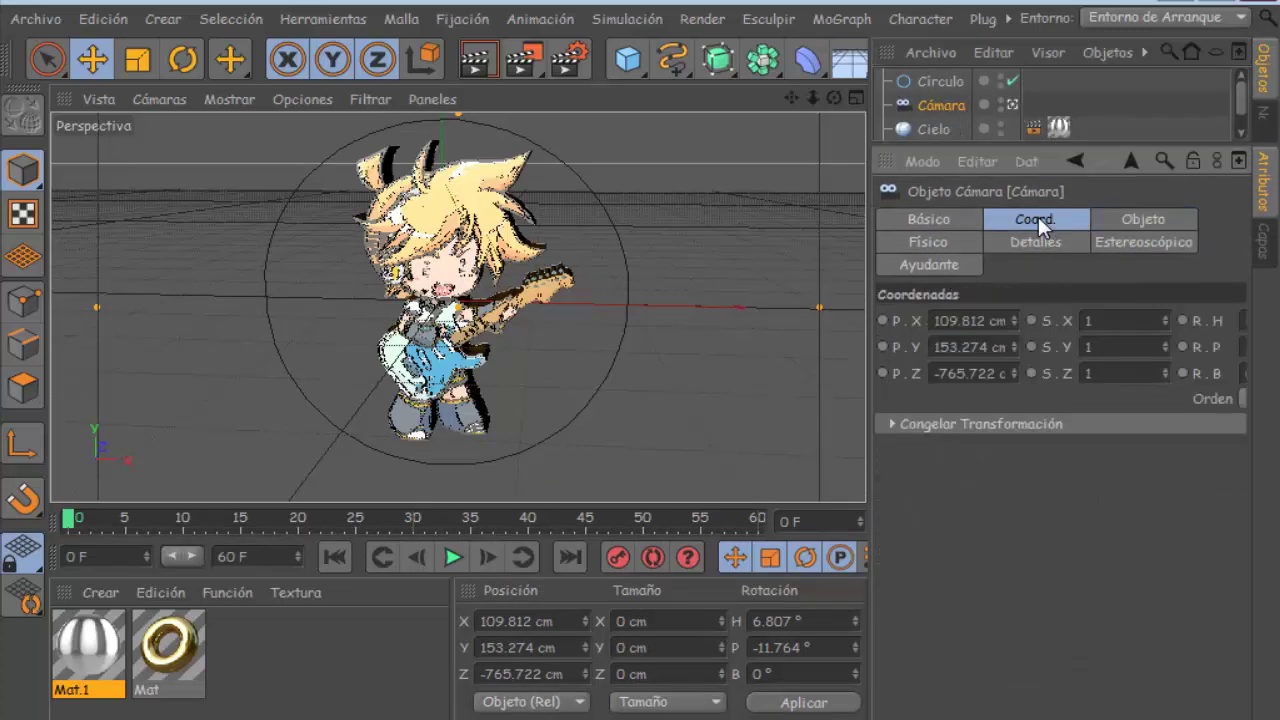
pyautogui.click(977, 320)
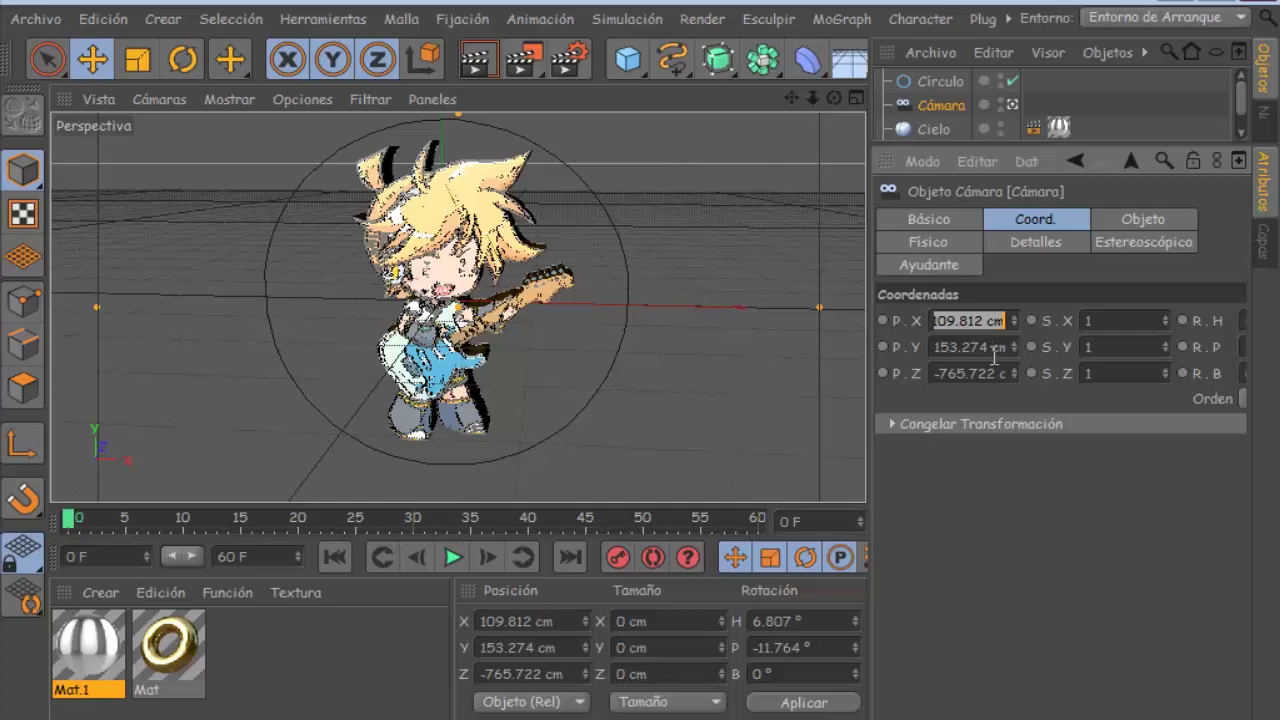
pyautogui.write('0')
pyautogui.press('Tab')
pyautogui.write('0')
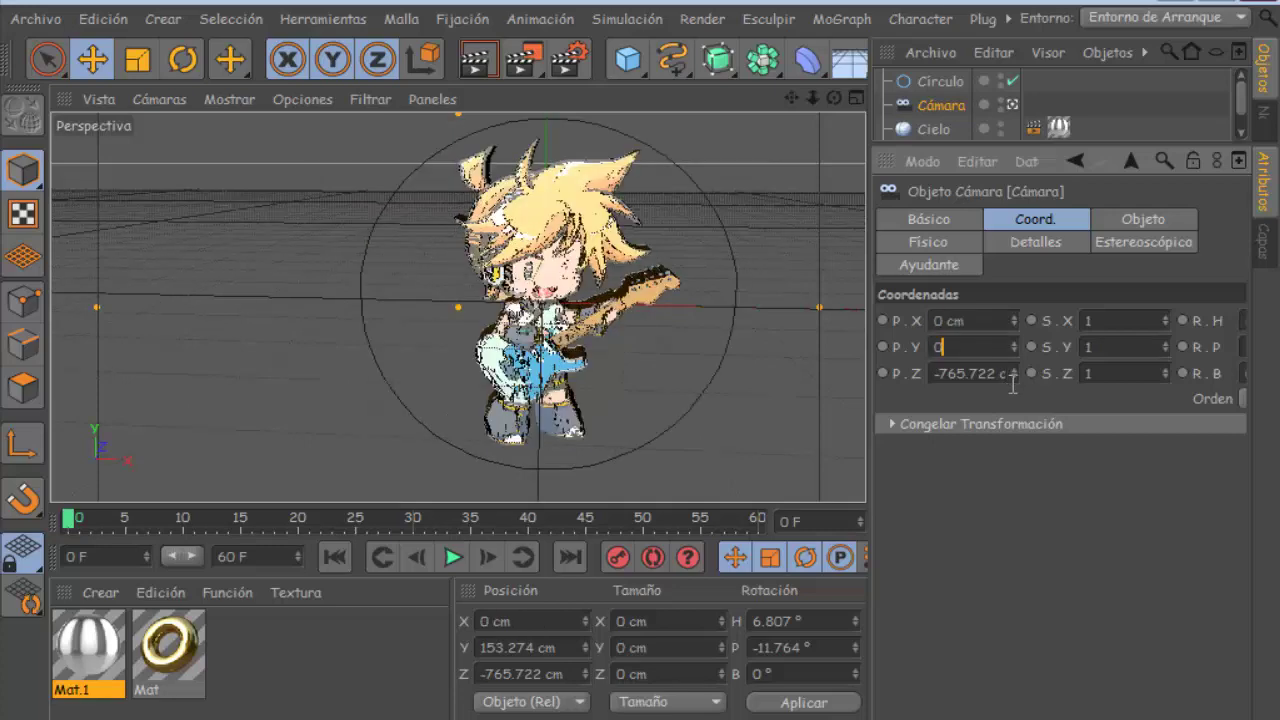
pyautogui.moveTo(872, 308); pyautogui.dragTo(702, 308)
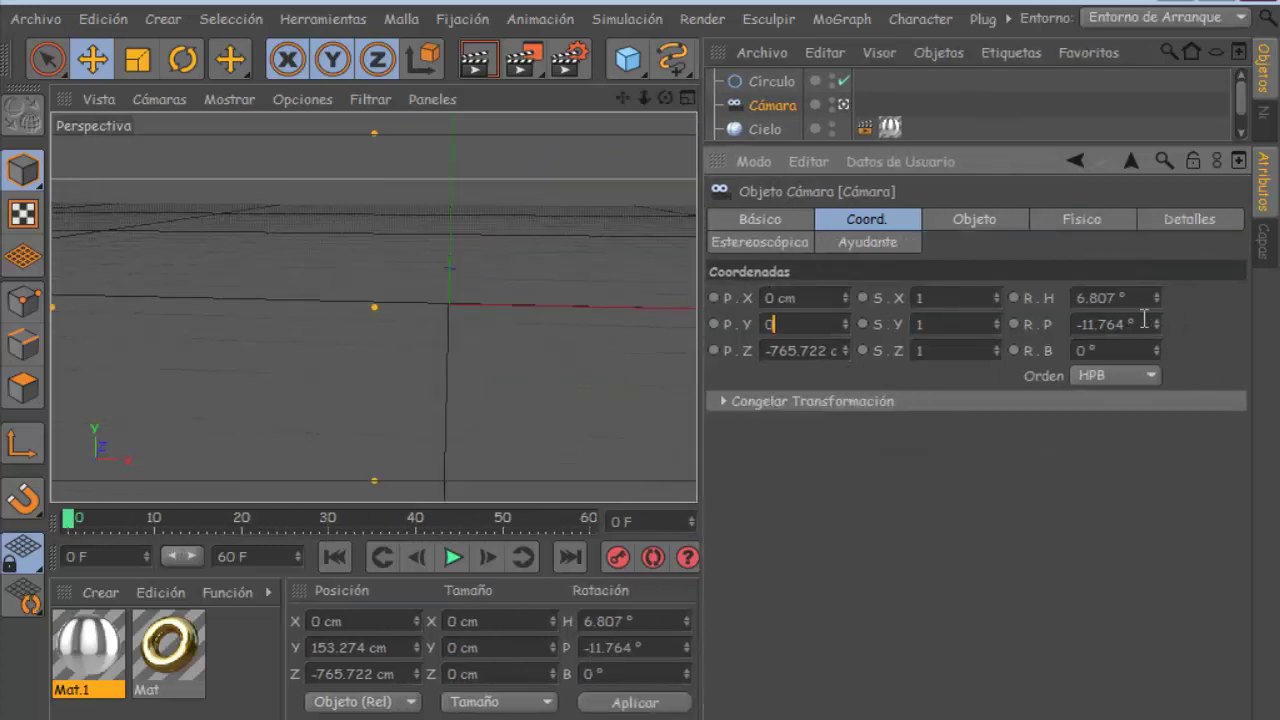
pyautogui.click(1100, 298)
pyautogui.write('0')
pyautogui.press('Tab')
pyautogui.write('0')
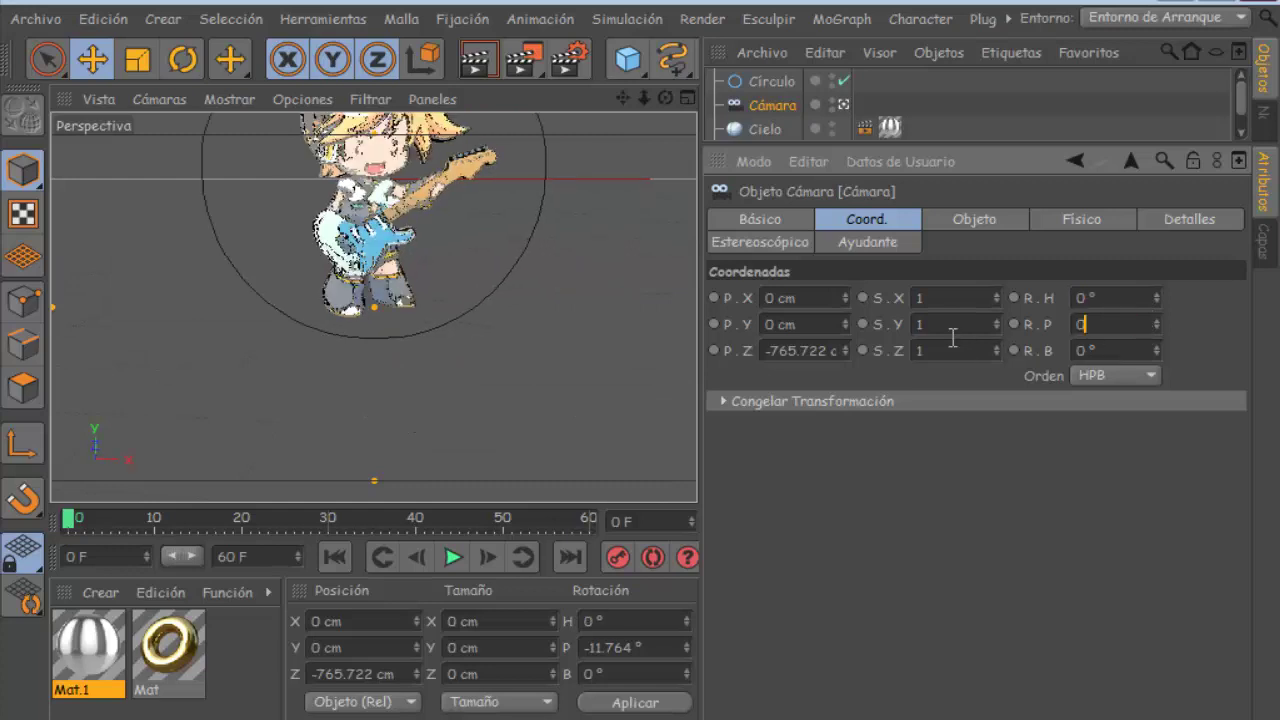
pyautogui.click(828, 351)
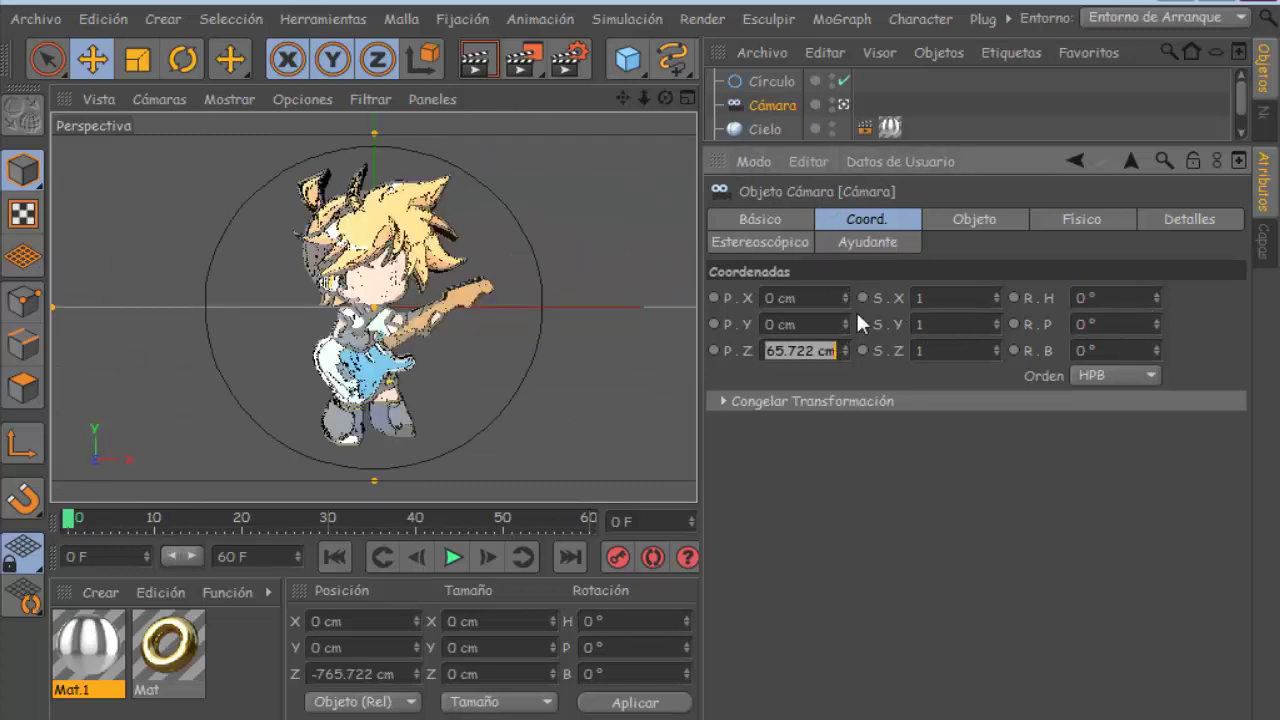
pyautogui.write('-')
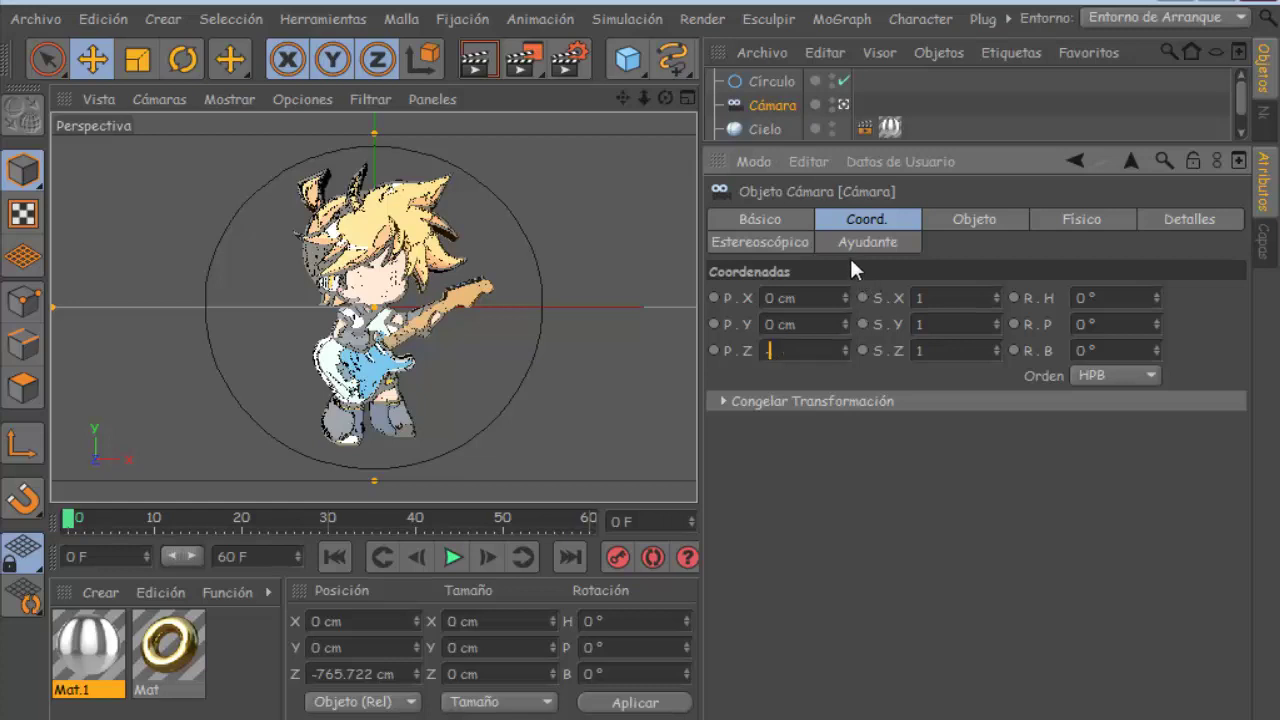
pyautogui.write('500')
pyautogui.press('Return')
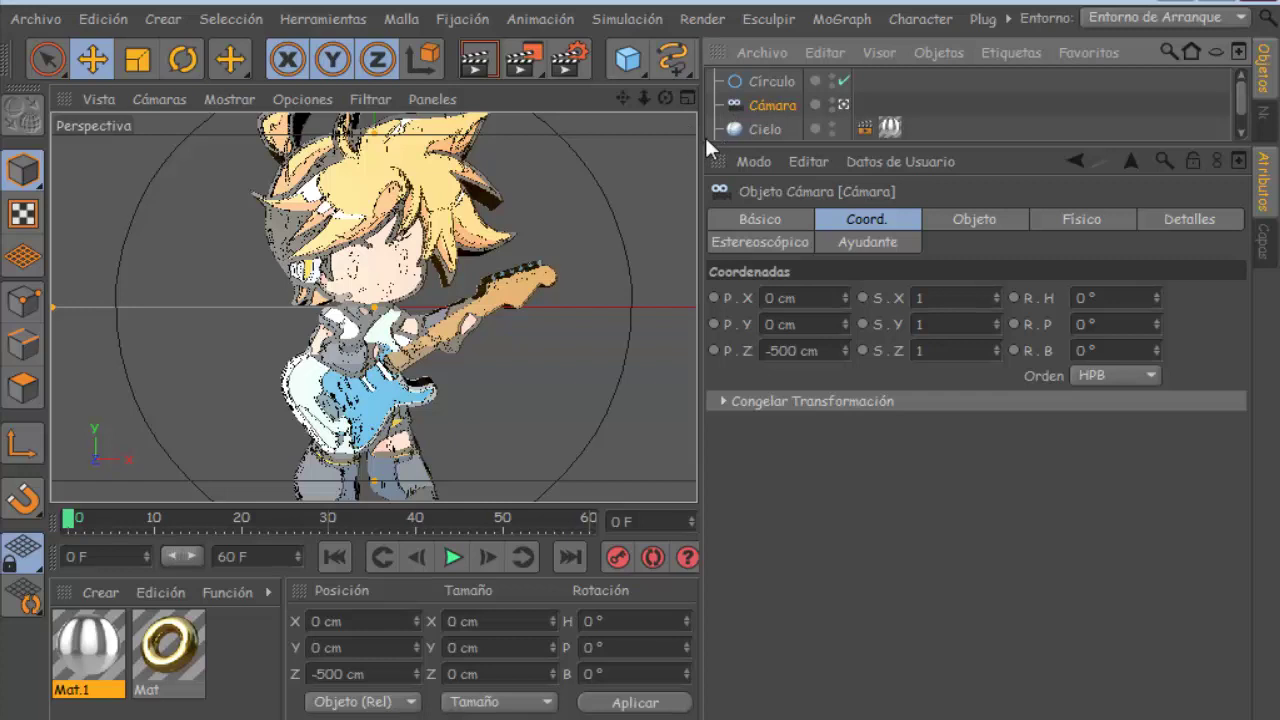
# Step: Parent the Cámara under the Círculo and preview how it frames the character
pyautogui.moveTo(756, 104); pyautogui.dragTo(769, 82)
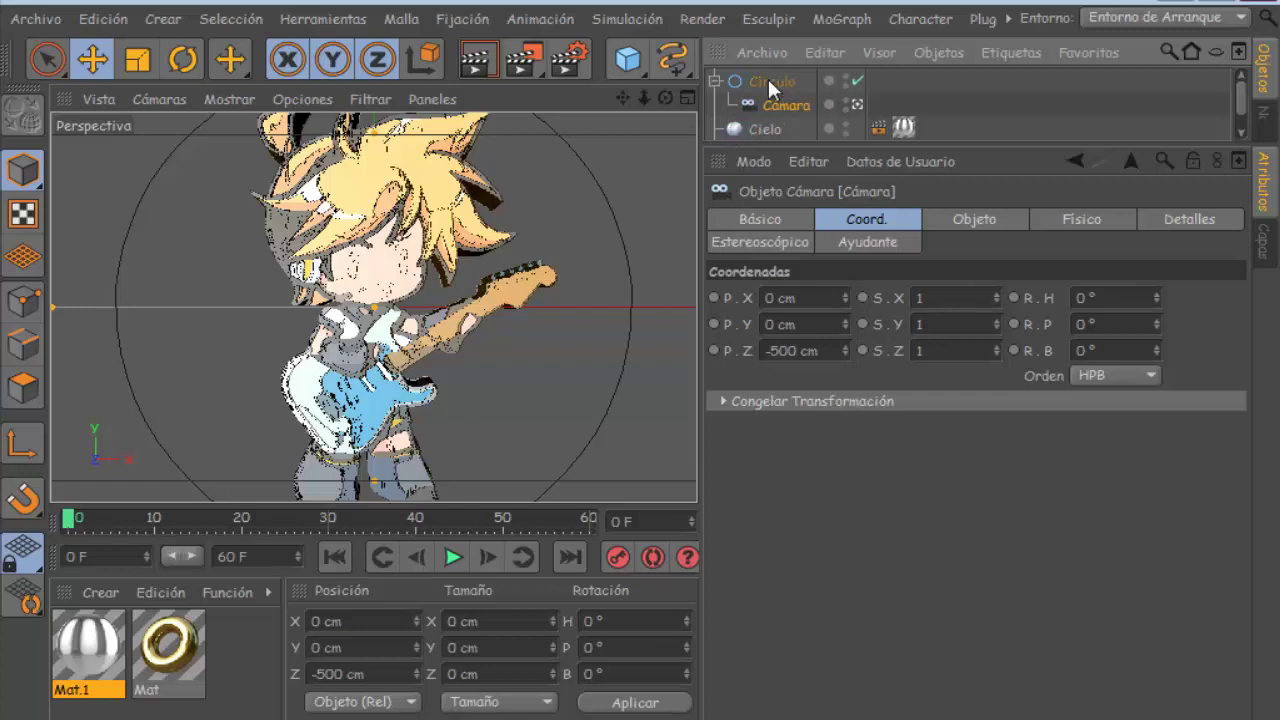
pyautogui.moveTo(713, 190); pyautogui.dragTo(890, 185)
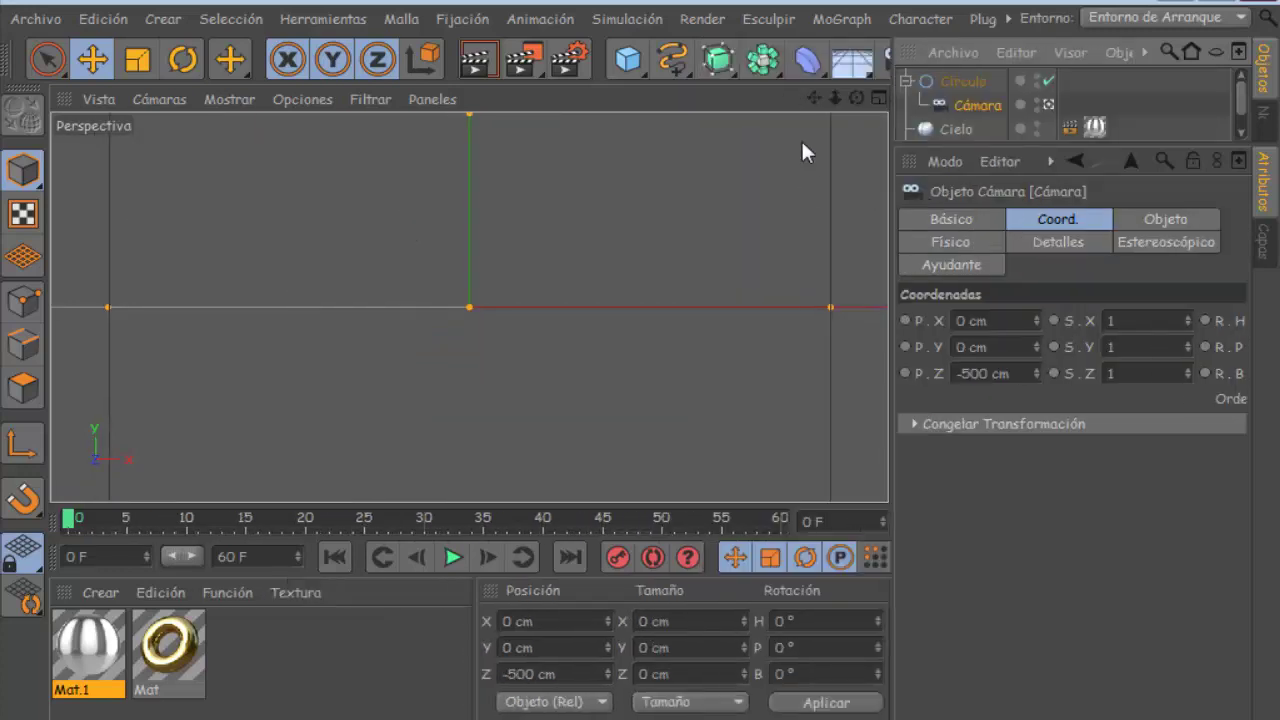
pyautogui.moveTo(834, 98)
pyautogui.mouseDown()
pyautogui.moveTo(850, 98)
pyautogui.moveTo(835, 98)
pyautogui.mouseUp()
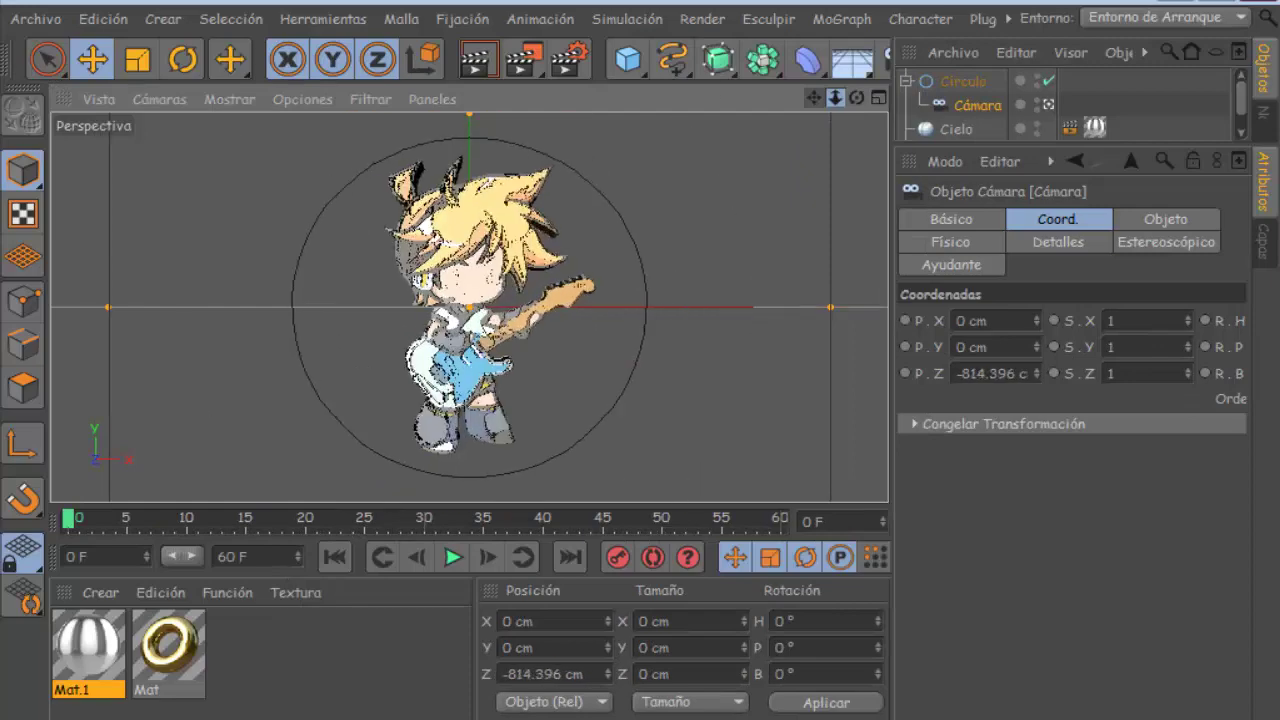
pyautogui.click(474, 66)
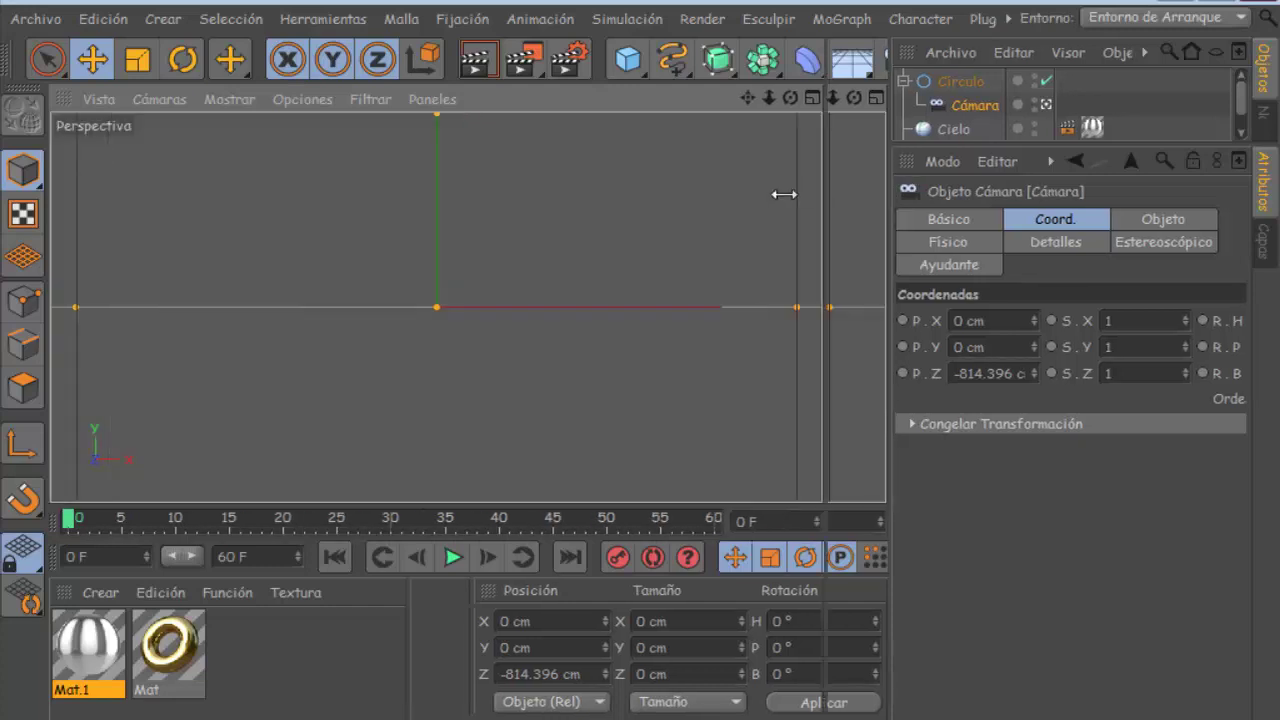
# Step: Spin the Círculo's heading to test the camera orbit, then reset the heading to 0°
pyautogui.moveTo(906, 187); pyautogui.dragTo(707, 187)
pyautogui.click(787, 60)
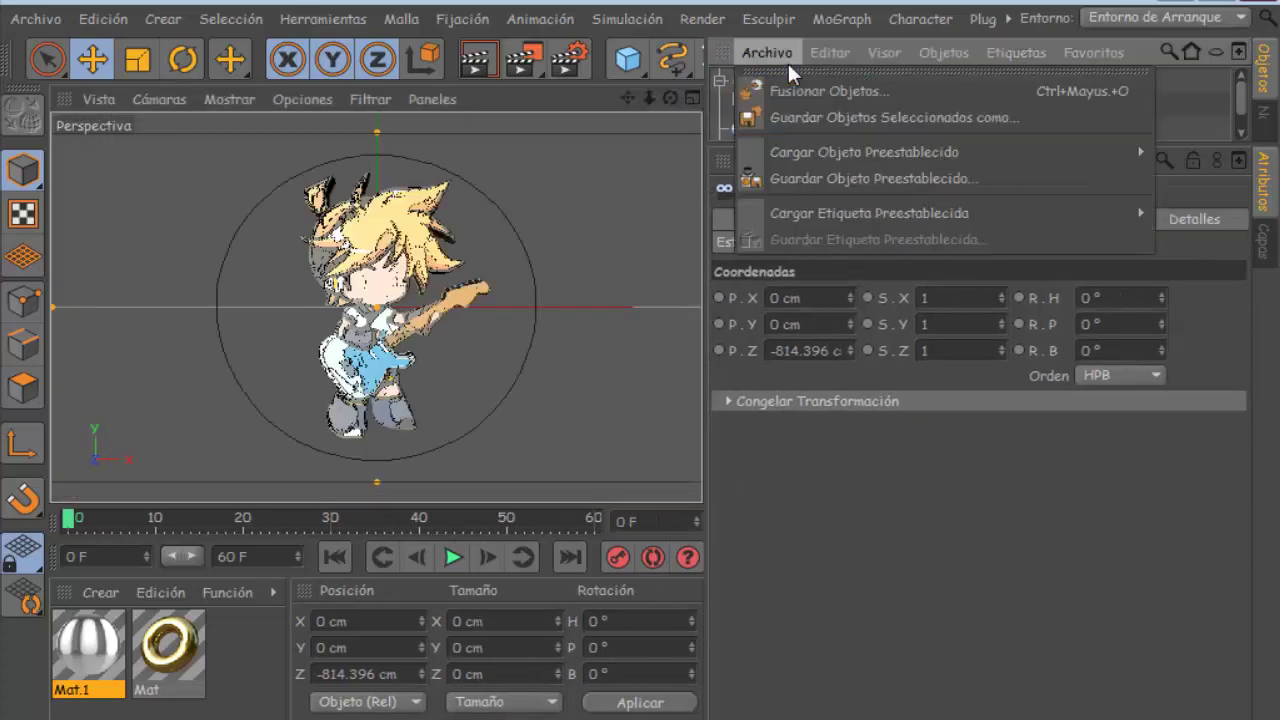
pyautogui.click(662, 149)
pyautogui.click(780, 82)
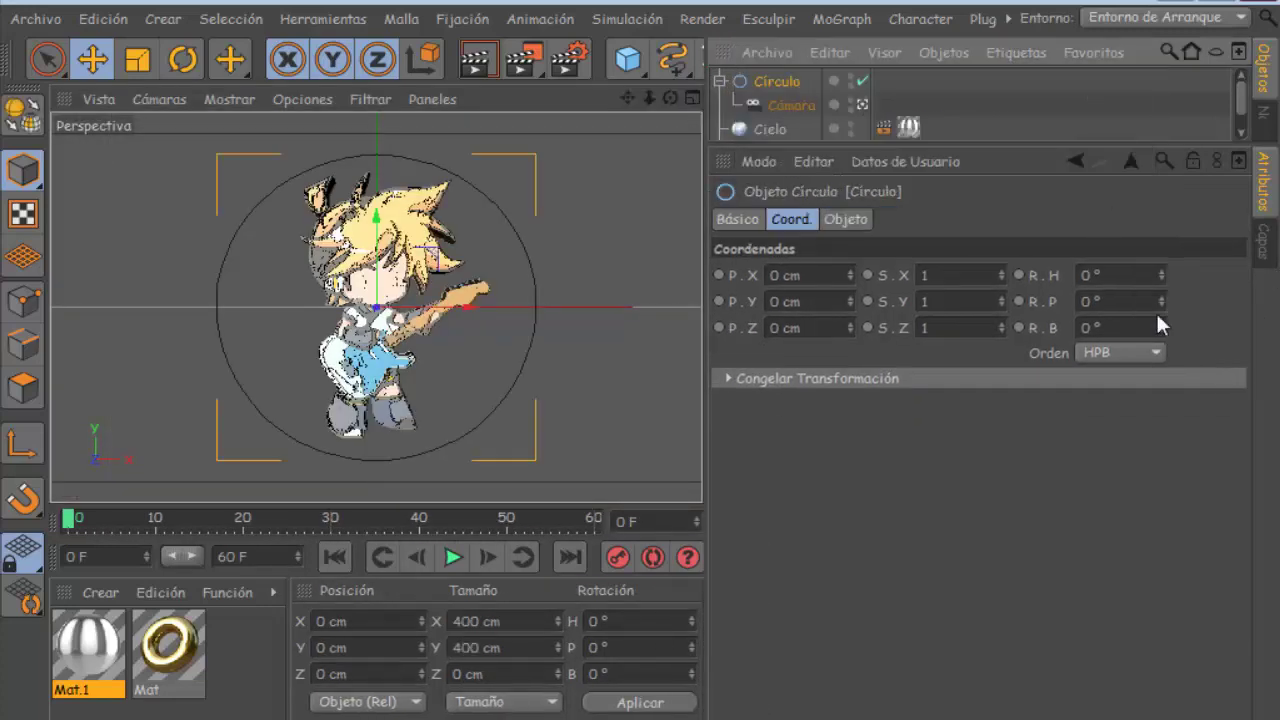
pyautogui.moveTo(1161, 274)
pyautogui.mouseDown()
pyautogui.moveTo(1161, 254)
pyautogui.moveTo(1161, 300)
pyautogui.mouseUp()
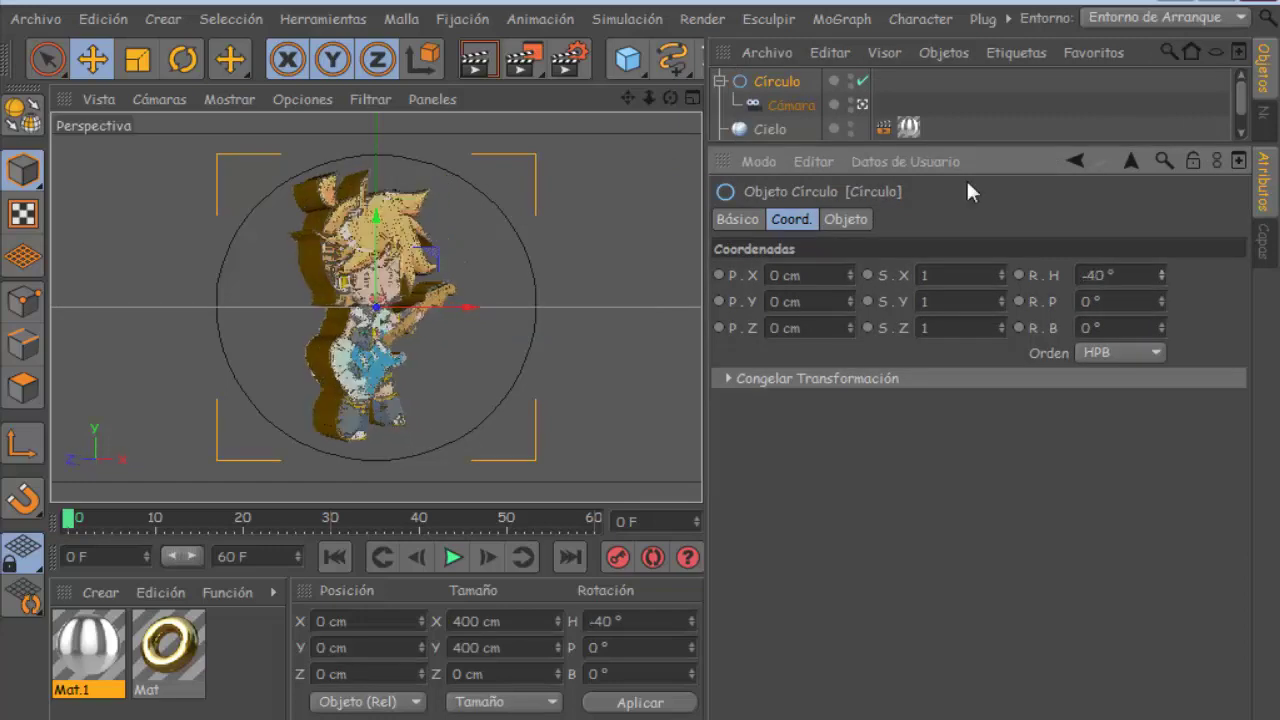
pyautogui.click(478, 62)
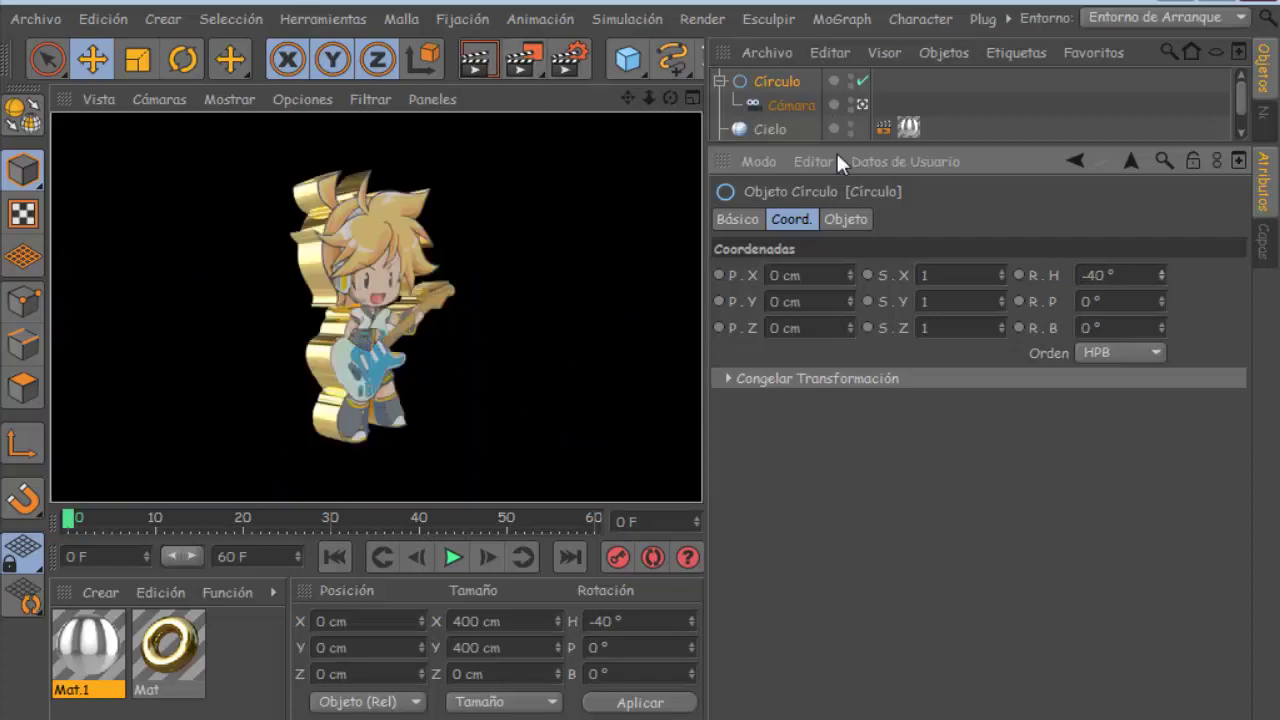
pyautogui.click(1100, 275)
pyautogui.write('0')
pyautogui.press('Return')
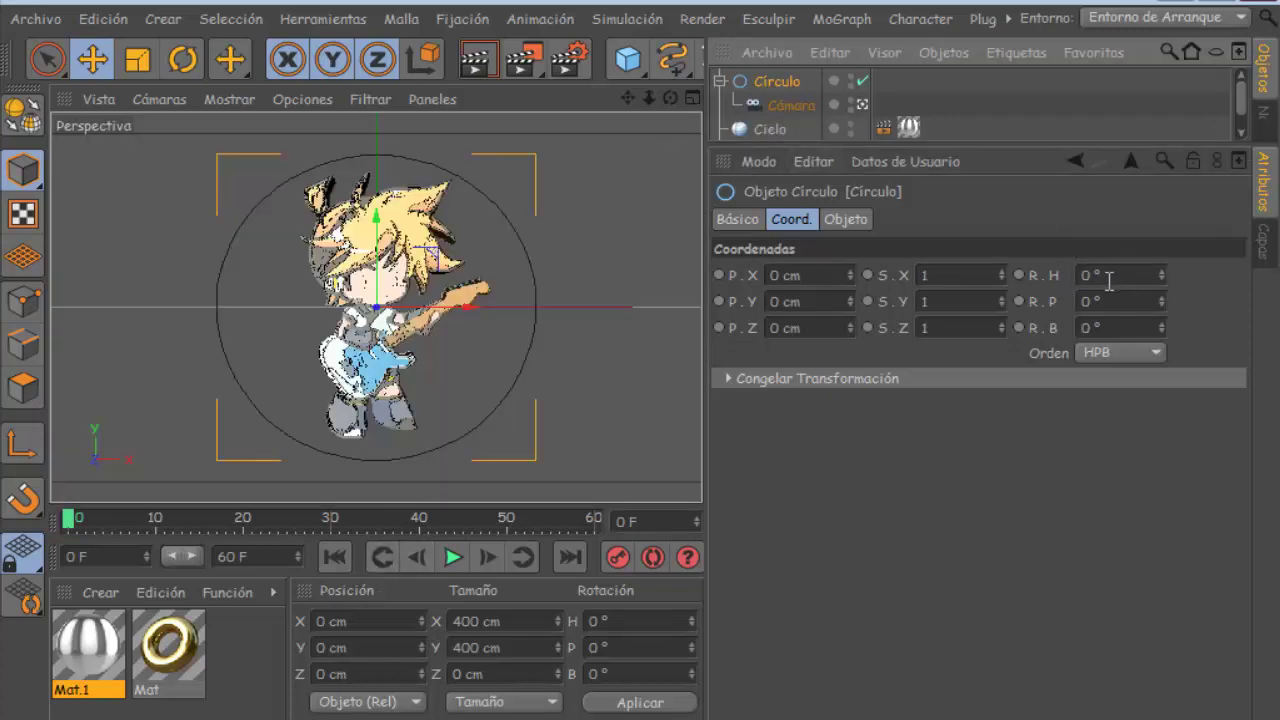
# Step: Keyframe the Círculo heading at 0° on frame 0 and 360° on frame 60, then play and preview
pyautogui.rightClick(1019, 275)
pyautogui.moveTo(1120, 289)
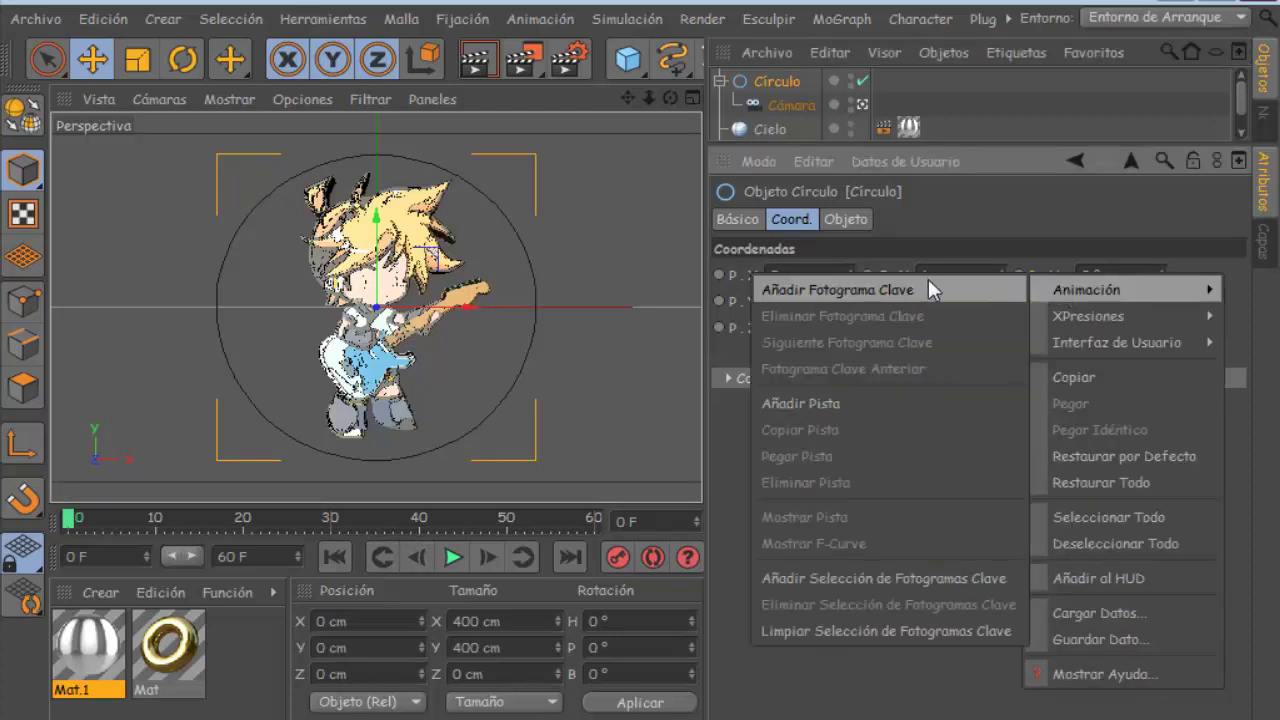
pyautogui.click(928, 281)
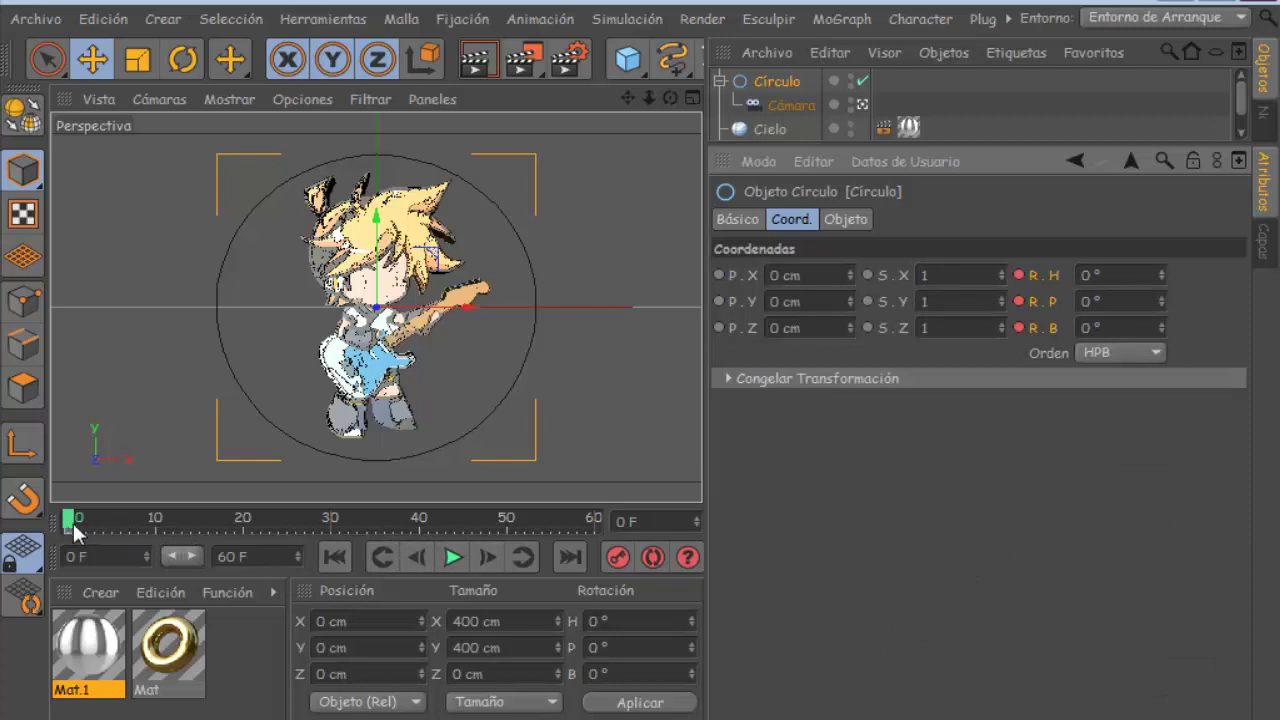
pyautogui.moveTo(75, 530); pyautogui.dragTo(651, 520)
pyautogui.click(1092, 275)
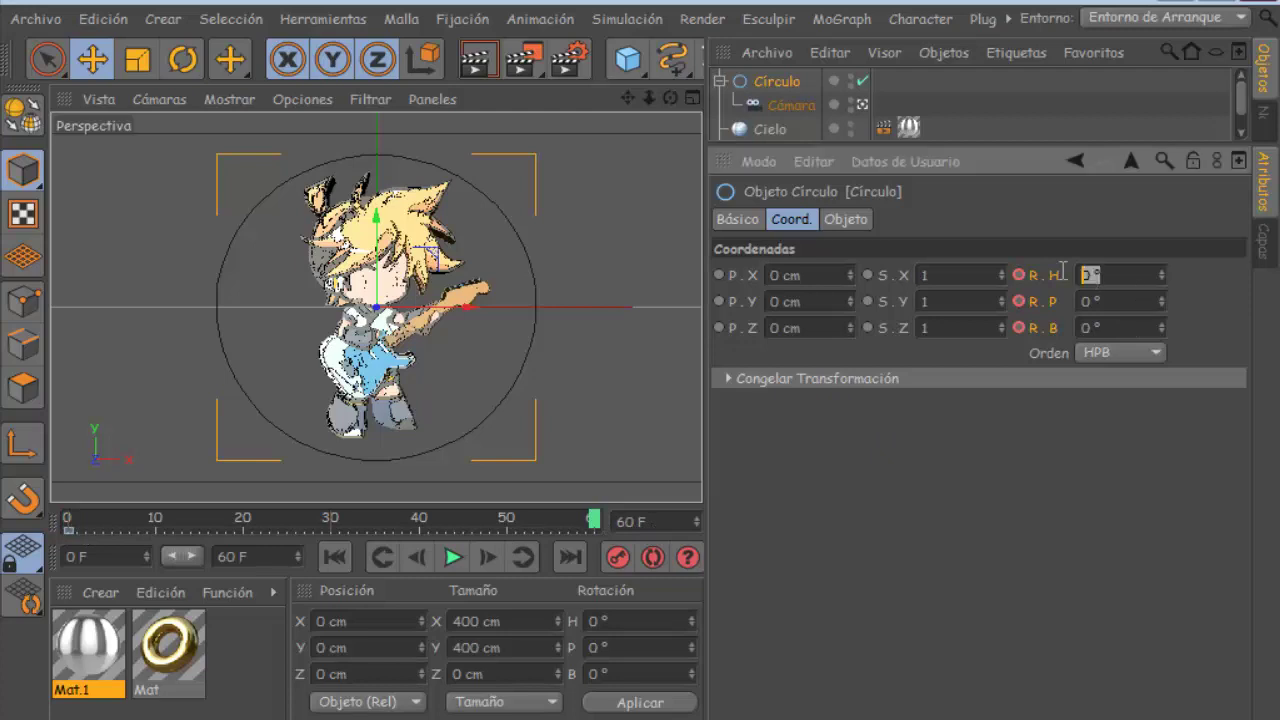
pyautogui.write('360')
pyautogui.rightClick(1017, 285)
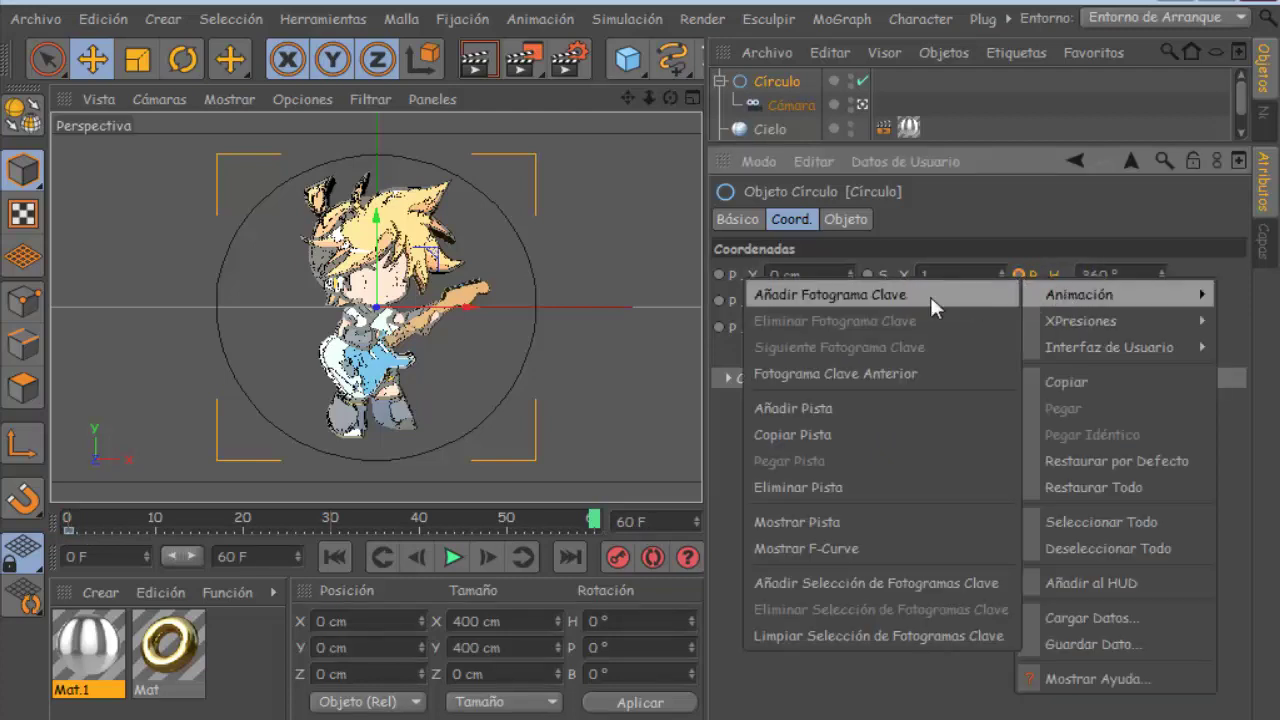
pyautogui.click(930, 296)
pyautogui.click(335, 557)
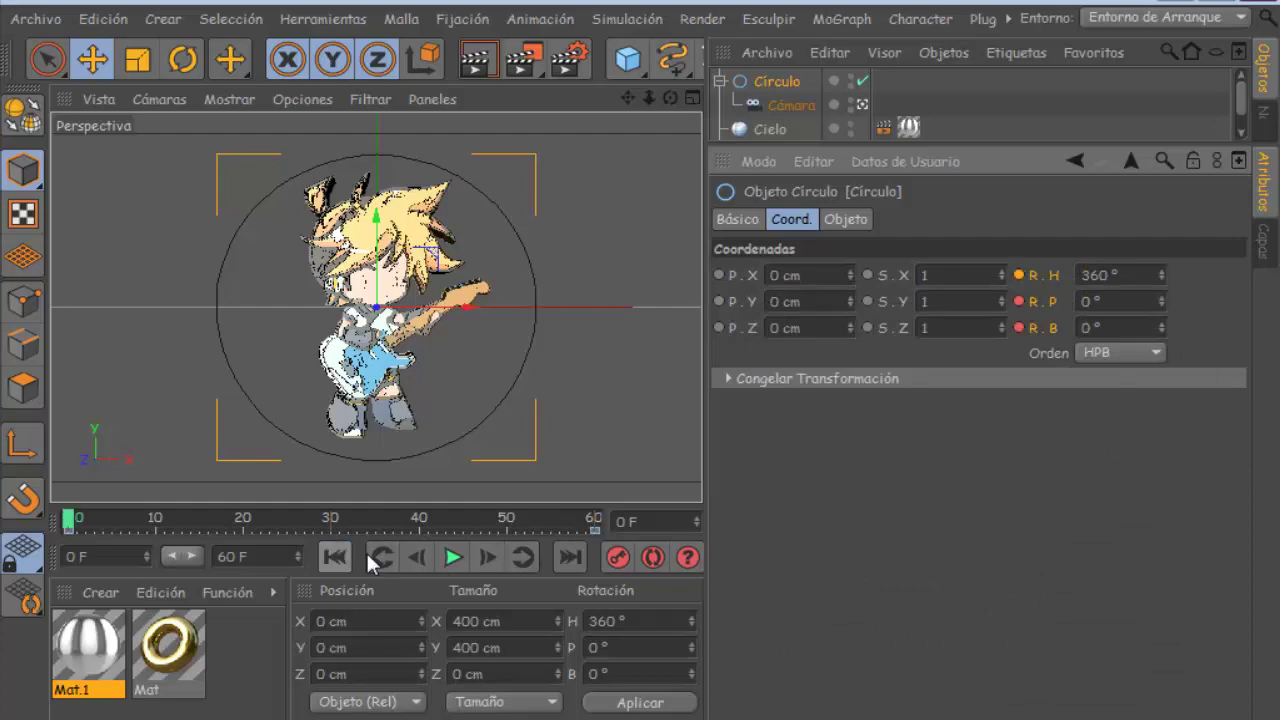
pyautogui.click(455, 557)
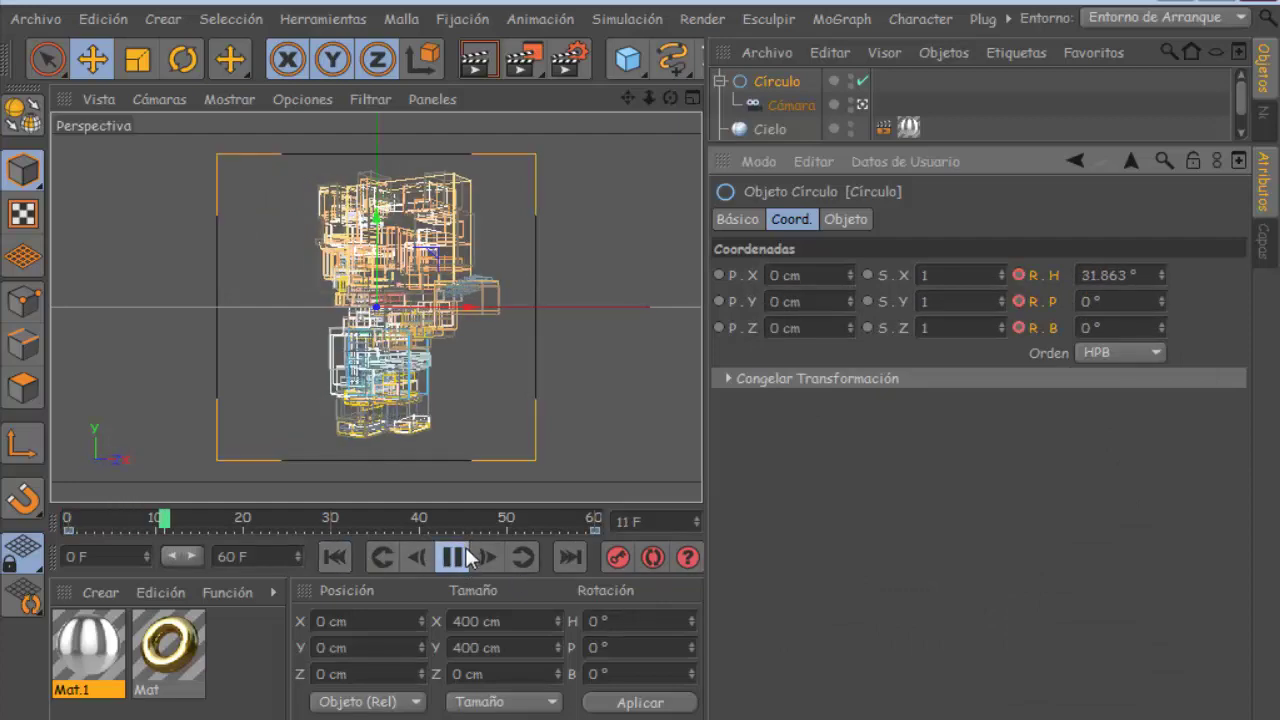
pyautogui.click(455, 555)
pyautogui.click(476, 60)
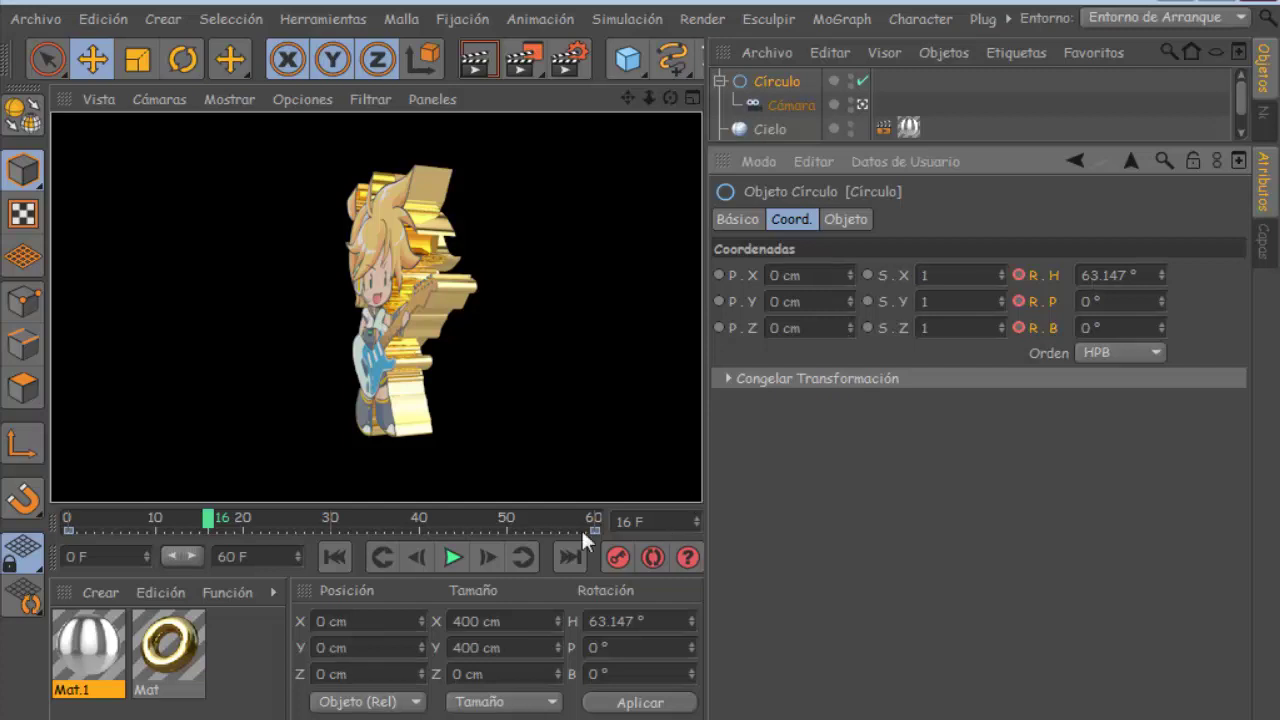
pyautogui.click(344, 557)
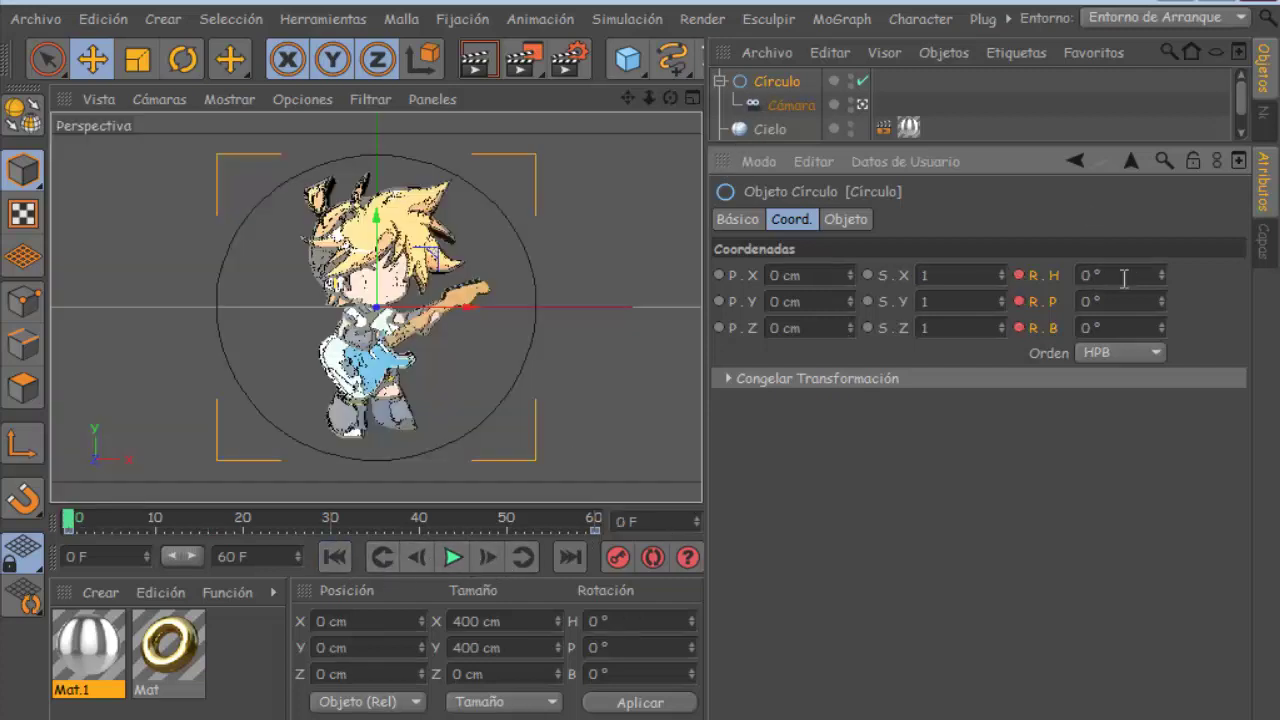
# Step: Change the frame-60 heading keyframe to -360°, then replay and render-preview the orbit
pyautogui.click(488, 558)
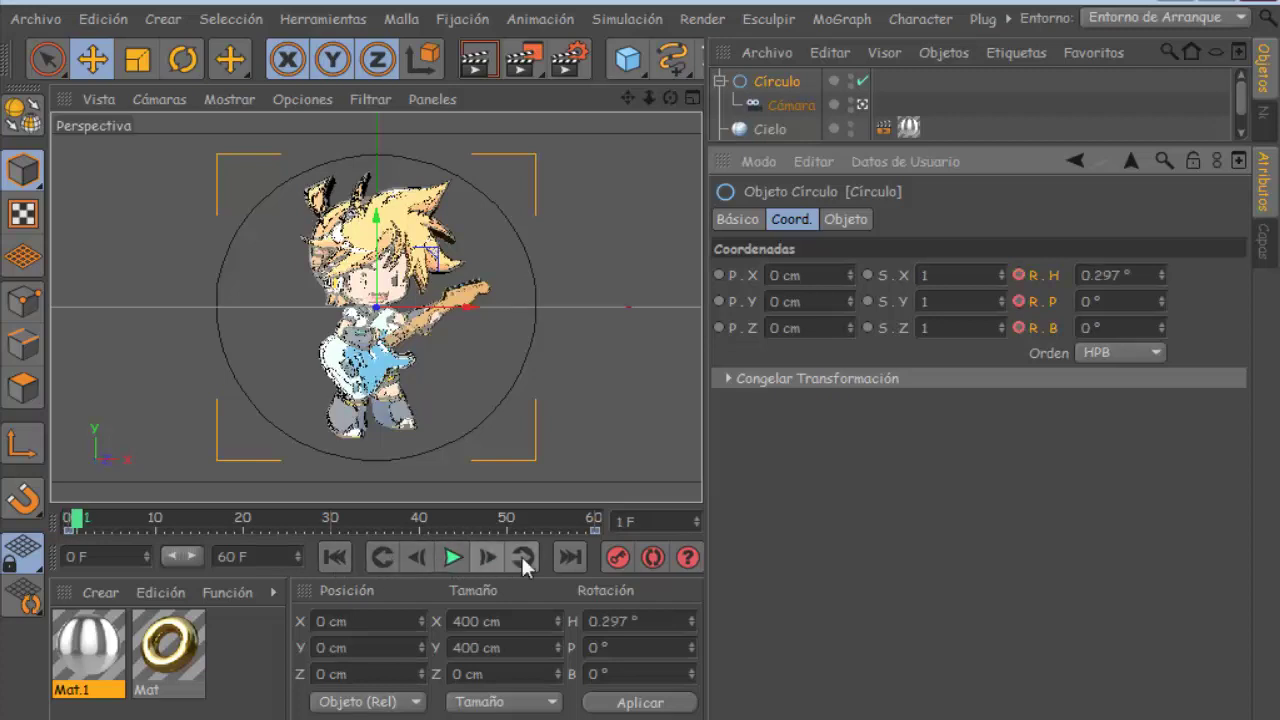
pyautogui.click(569, 557)
pyautogui.click(1106, 280)
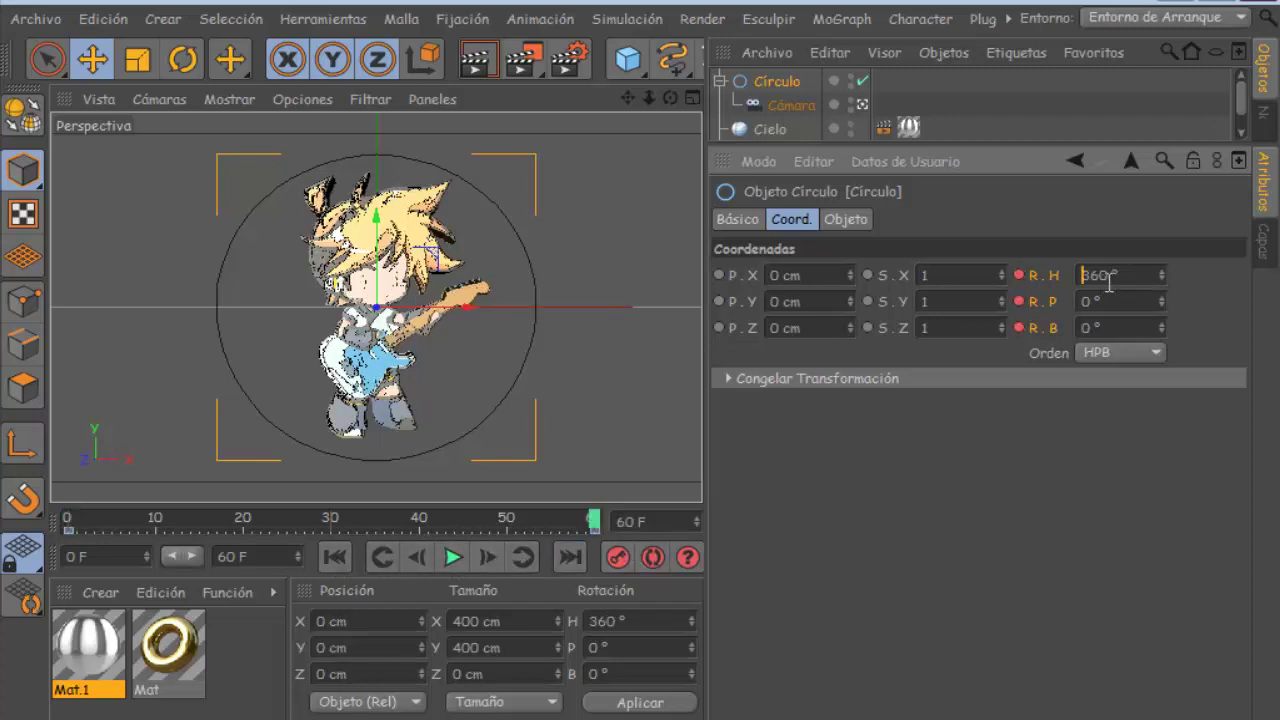
pyautogui.click(1088, 280)
pyautogui.write('-')
pyautogui.rightClick(1029, 272)
pyautogui.click(998, 276)
pyautogui.click(455, 558)
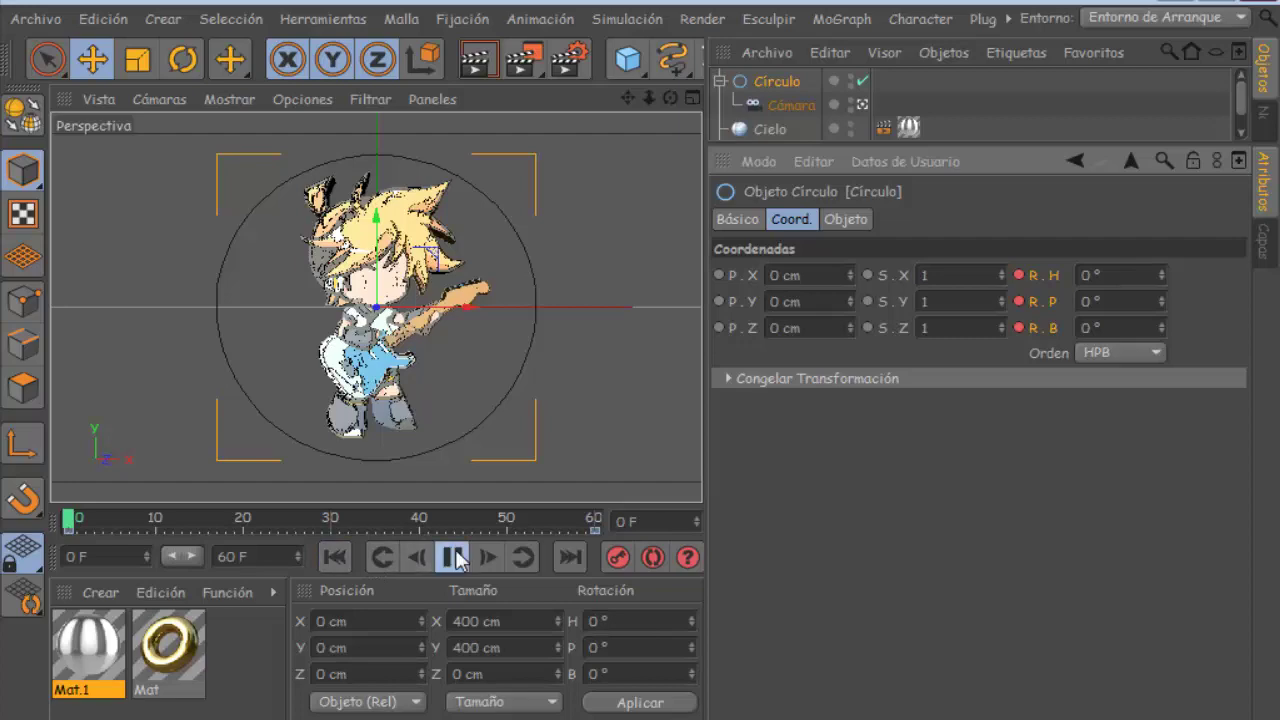
pyautogui.click(455, 556)
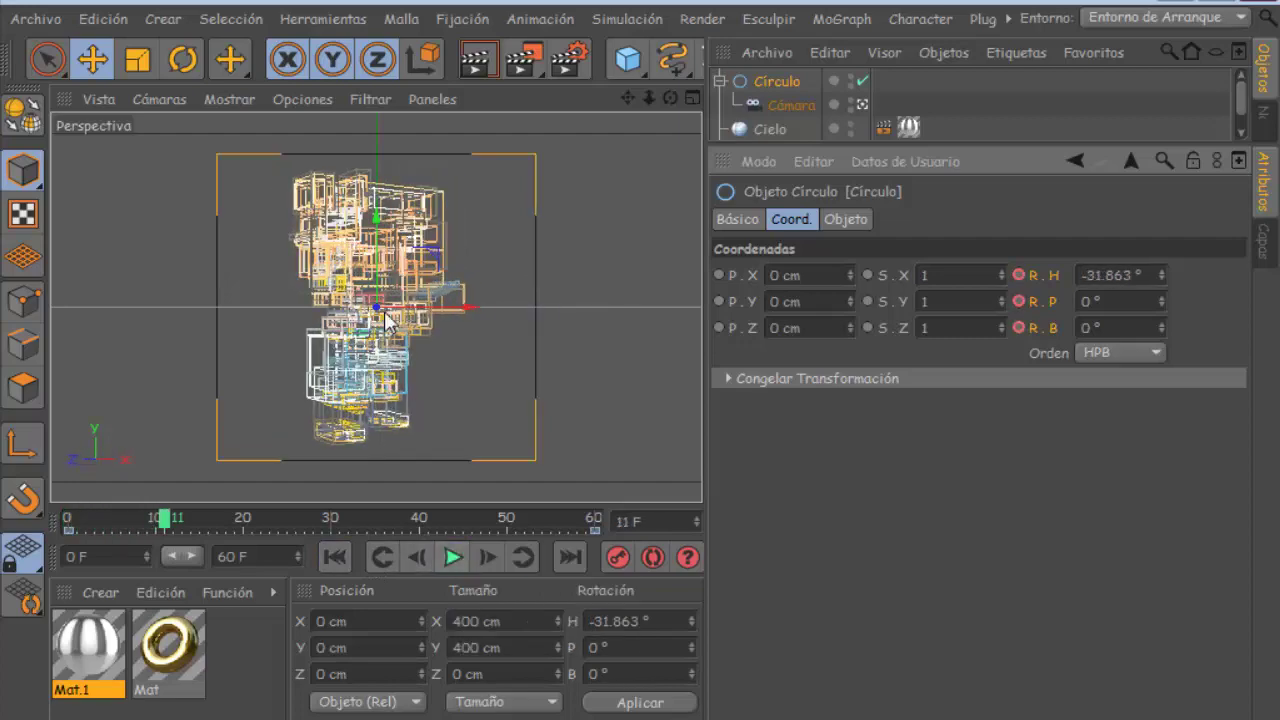
pyautogui.click(485, 63)
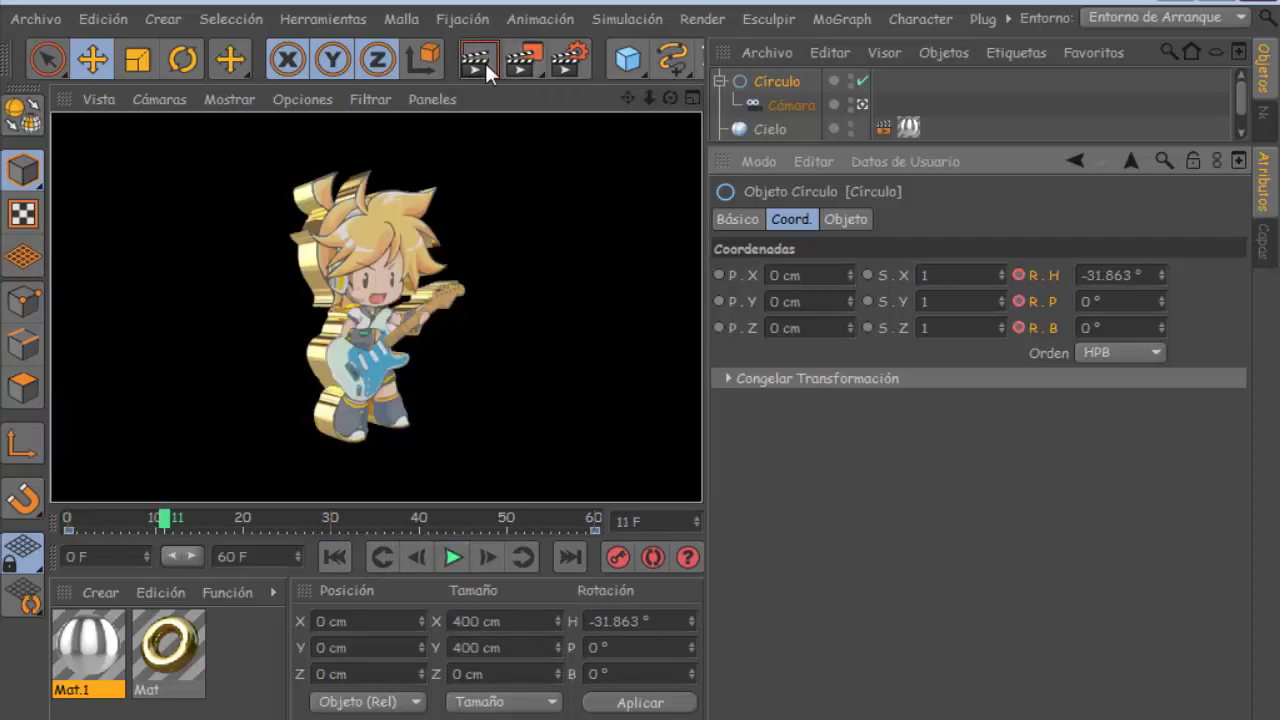
pyautogui.click(335, 557)
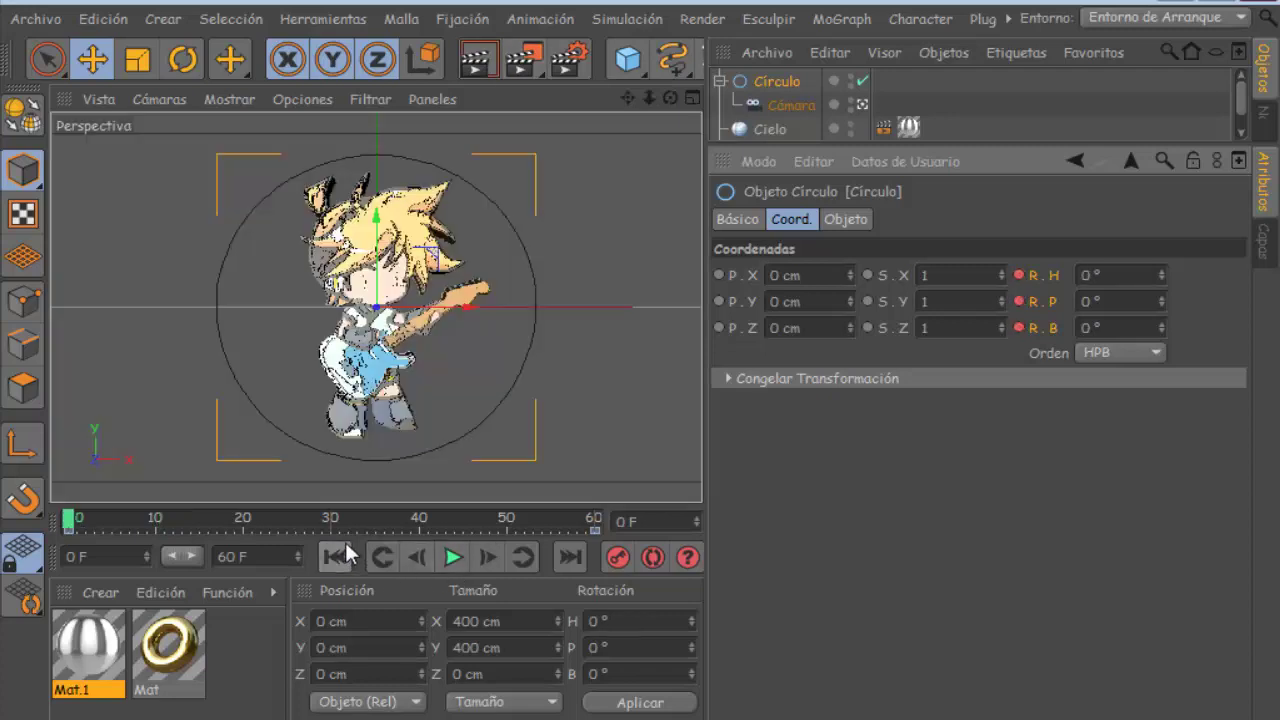
pyautogui.click(560, 64)
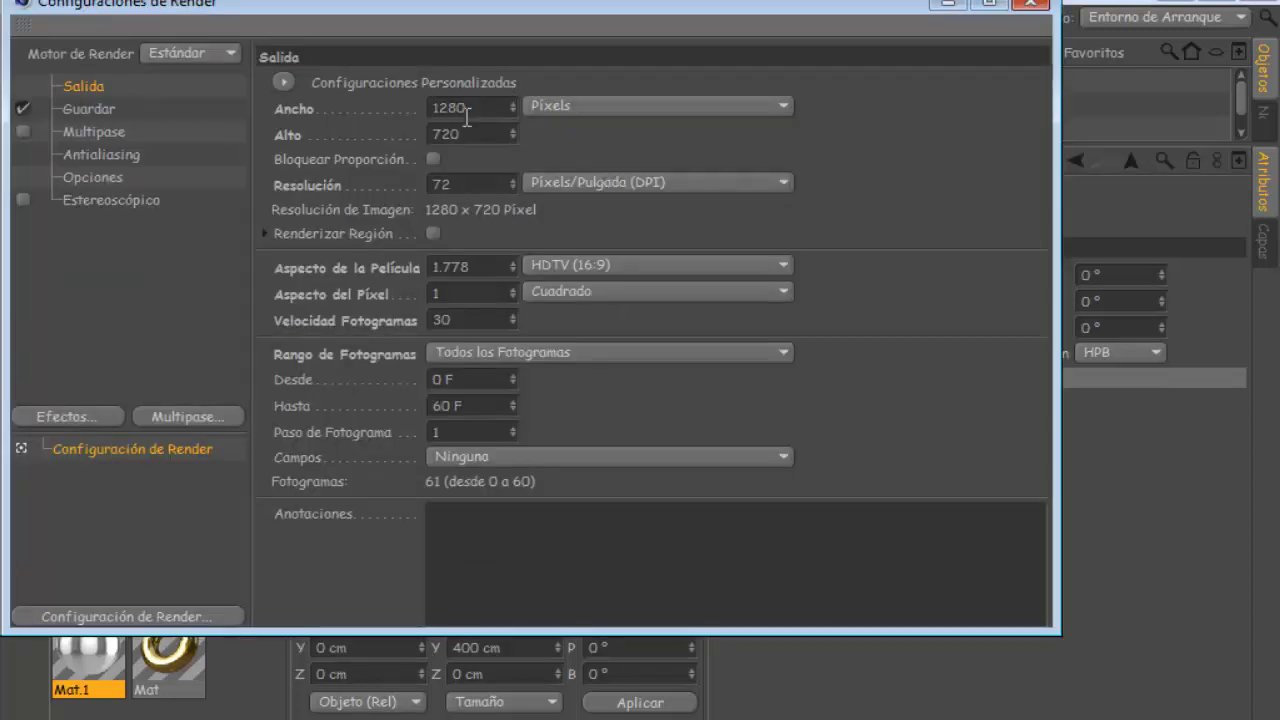
# Step: Set the render save format to Película QuickTime with Canal Alfa enabled
pyautogui.click(90, 109)
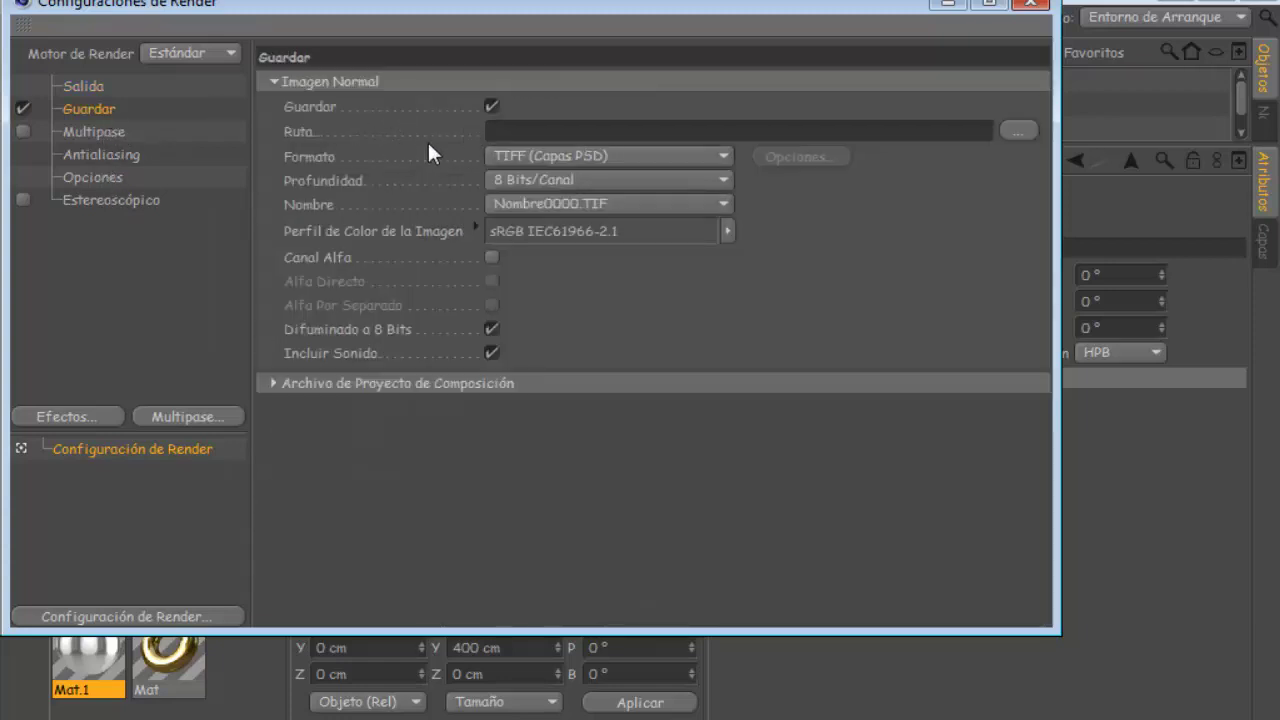
pyautogui.click(527, 160)
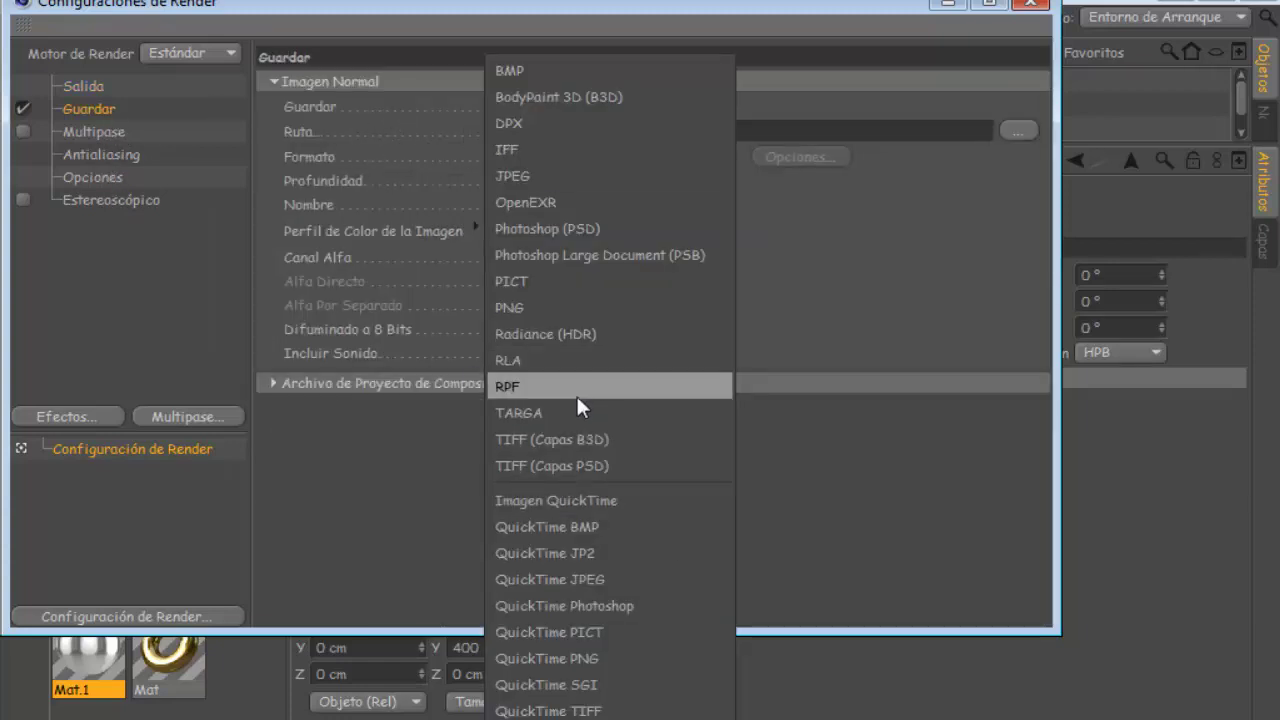
pyautogui.click(560, 710)
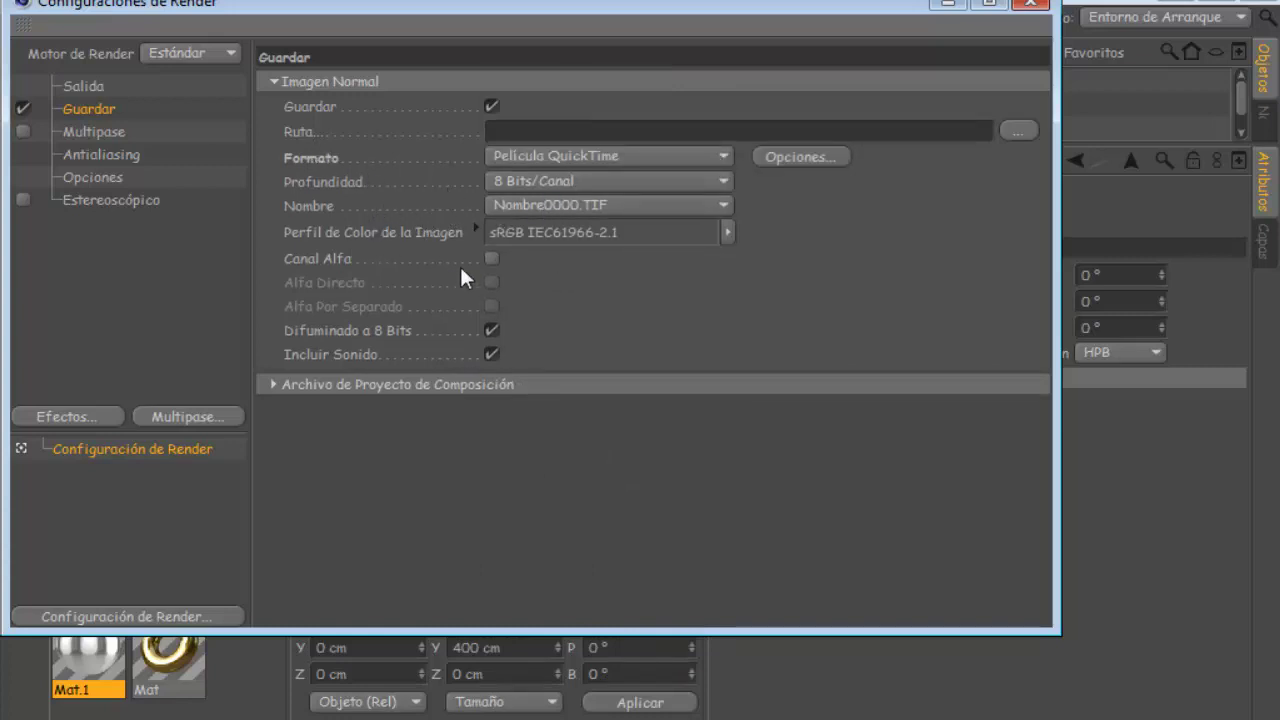
pyautogui.click(489, 258)
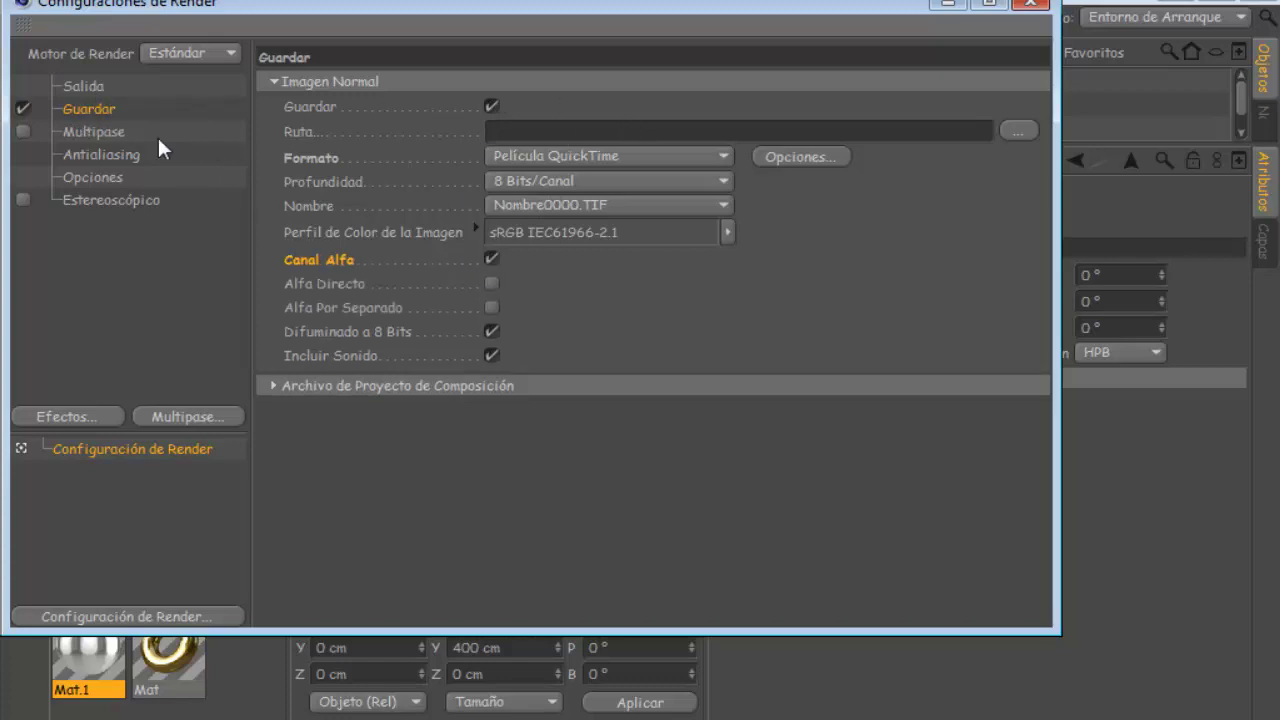
pyautogui.click(502, 158)
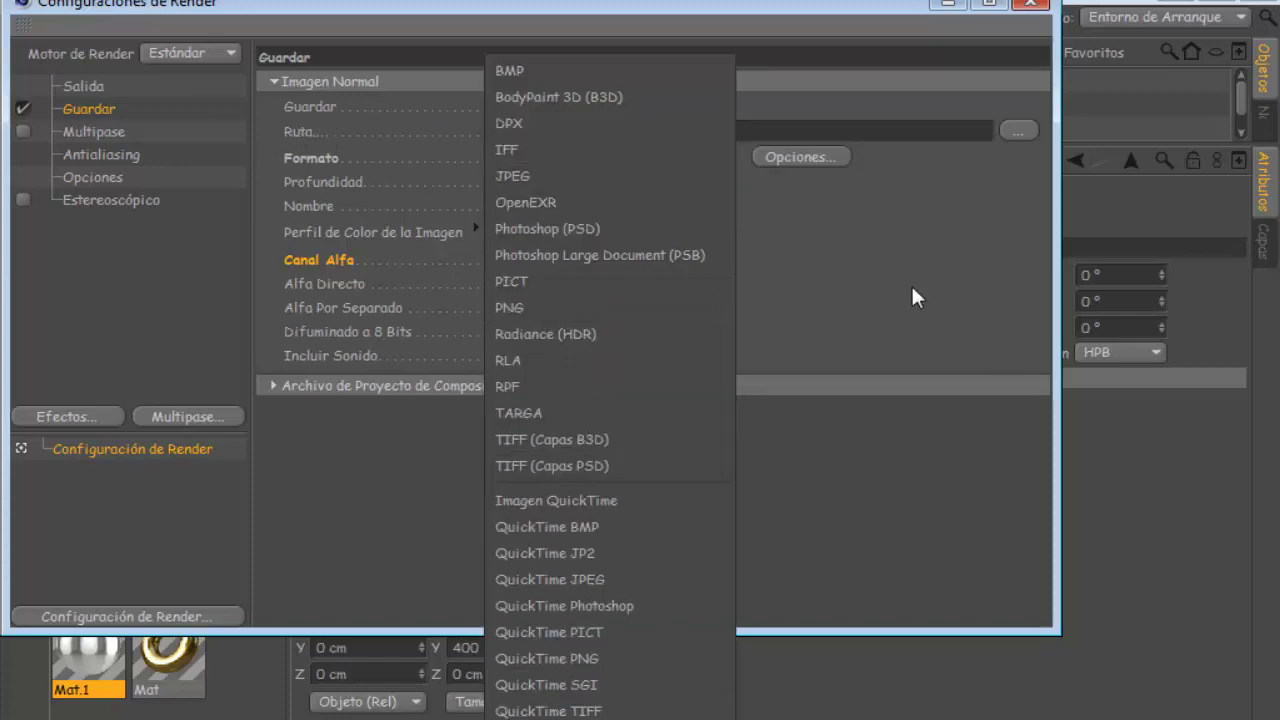
pyautogui.click(550, 712)
pyautogui.click(296, 132)
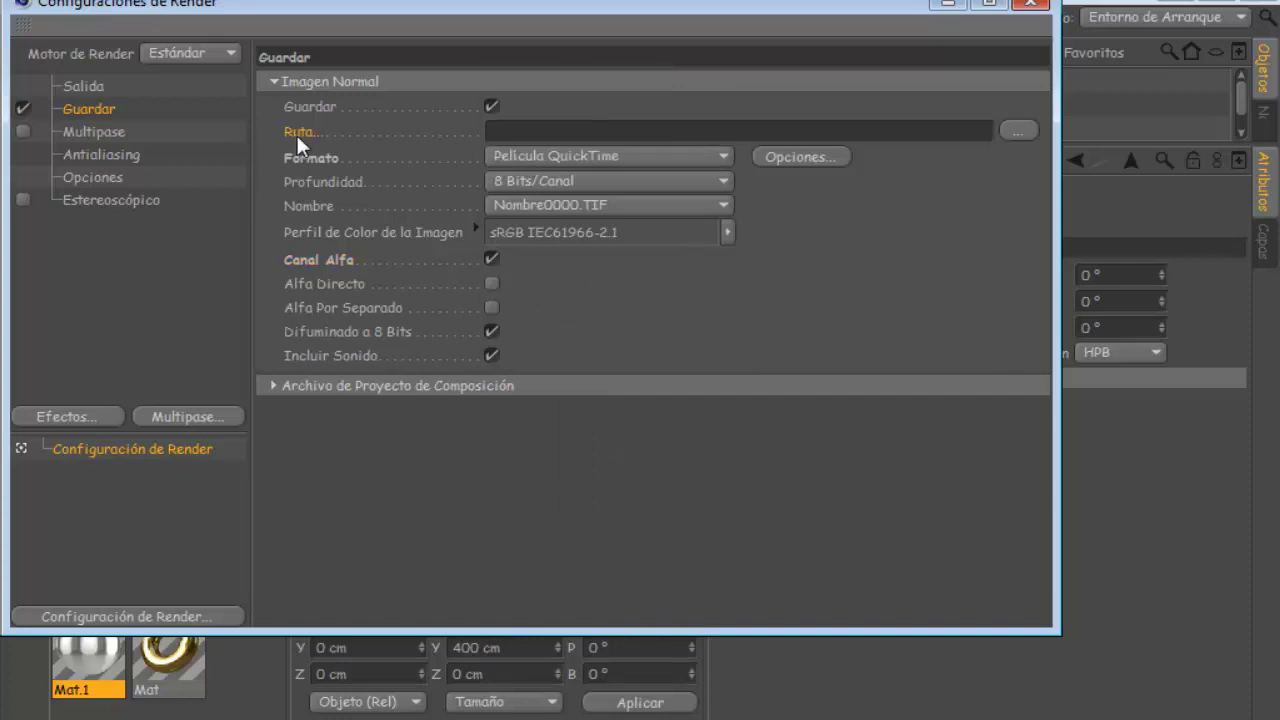
# Step: Name the render output file 3d in the tut folder, then close Render Settings
pyautogui.click(1018, 131)
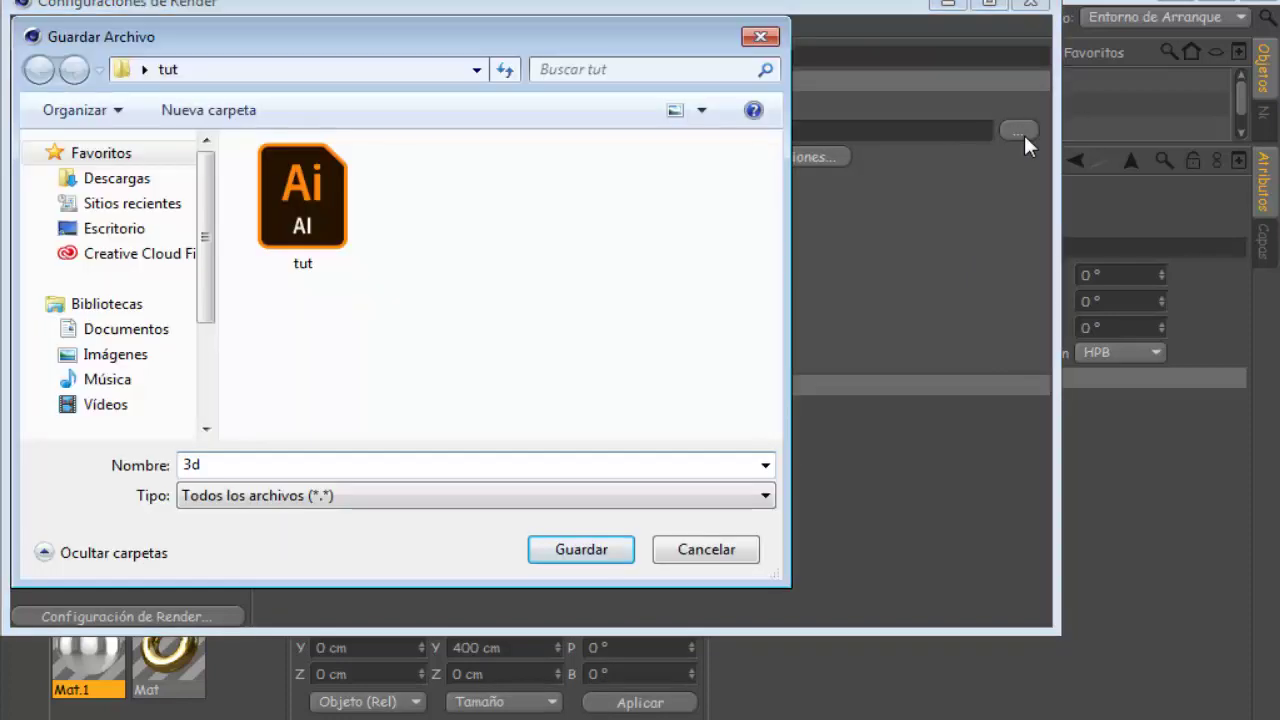
pyautogui.click(591, 549)
pyautogui.click(108, 84)
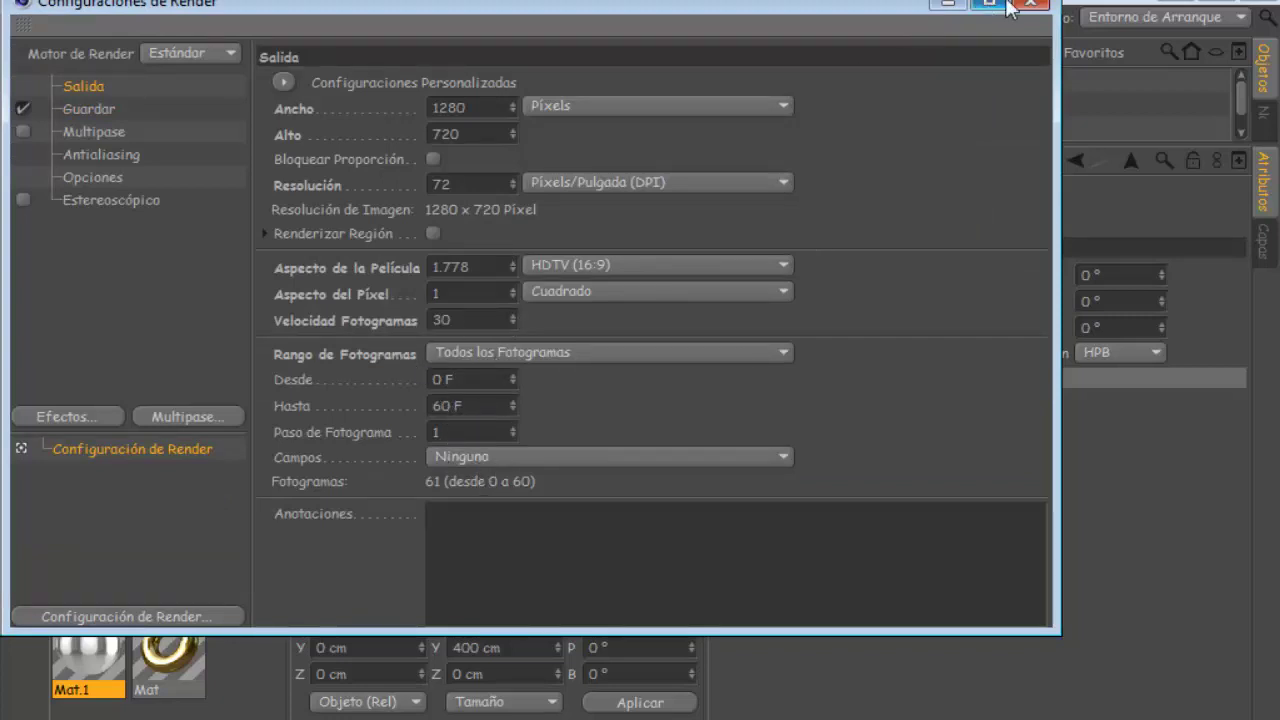
pyautogui.press('Escape')
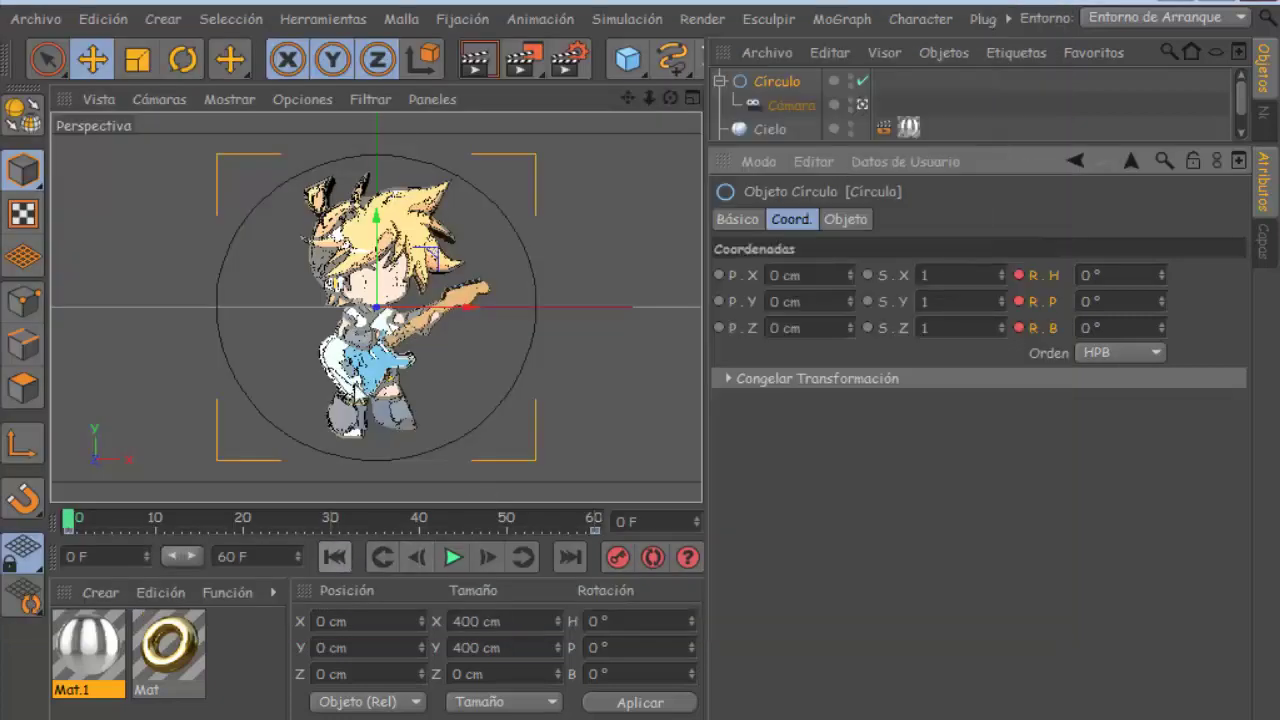